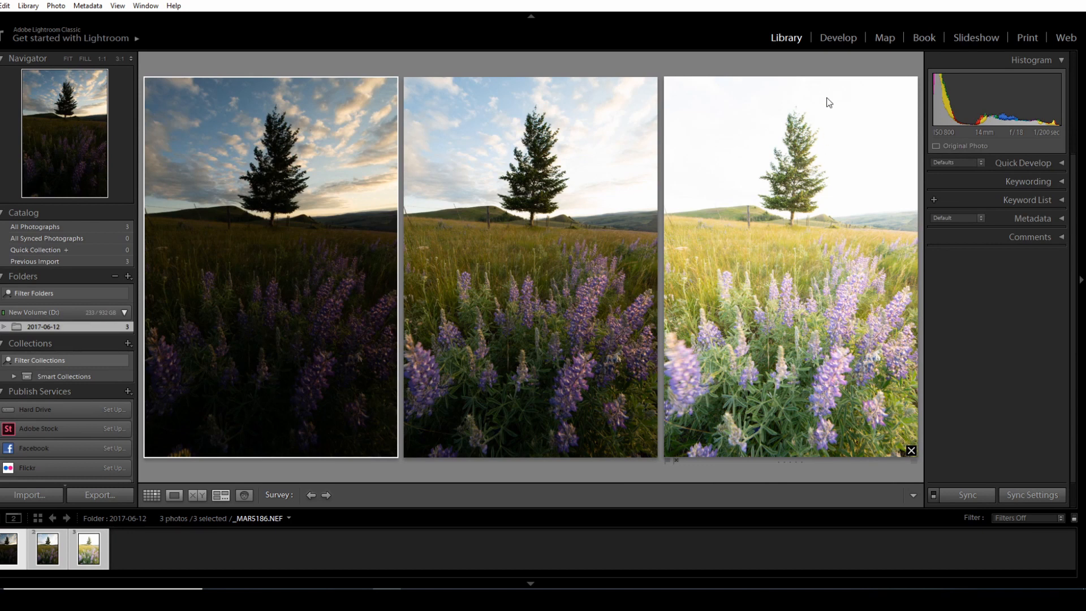
- Merge the three bracketed exposures into an HDR photo with Auto Align on, Auto Settings off and Deghost Amount set to None
right_click(87, 558)
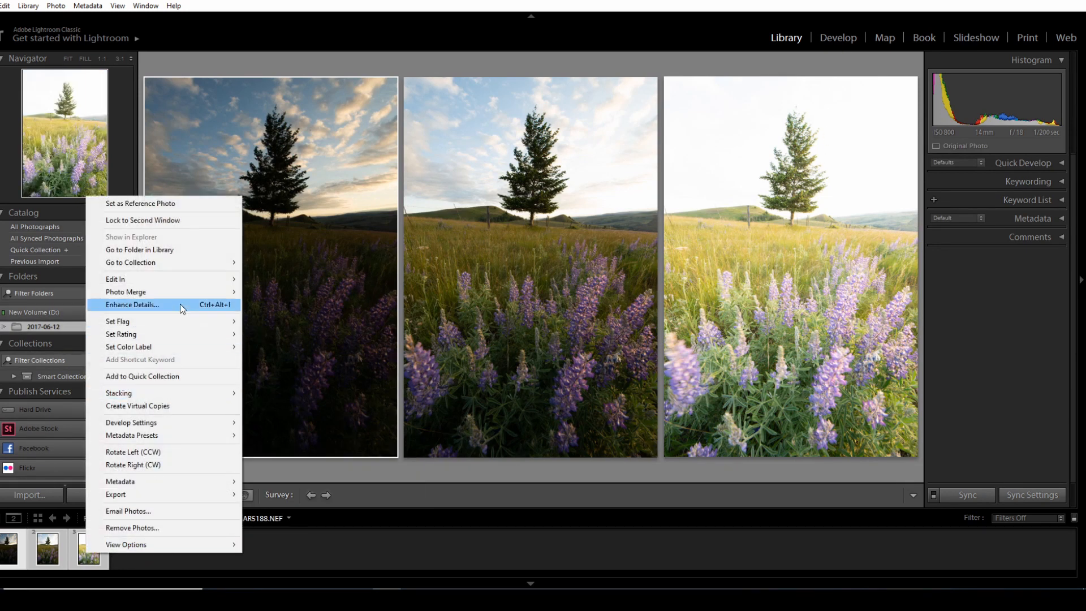
mouse_move(190, 295)
left_click(255, 292)
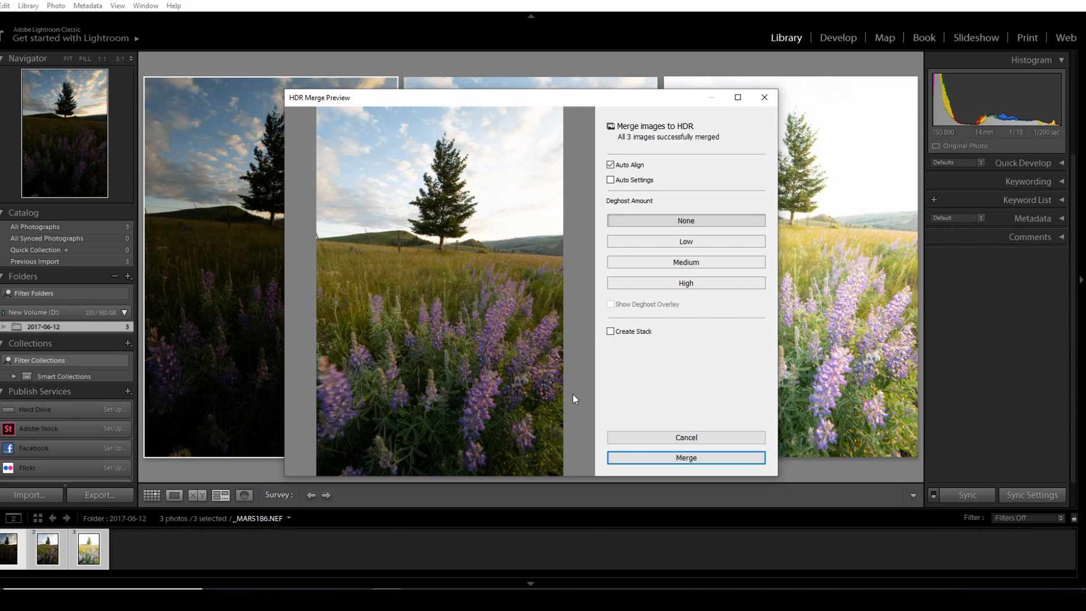
left_click(628, 181)
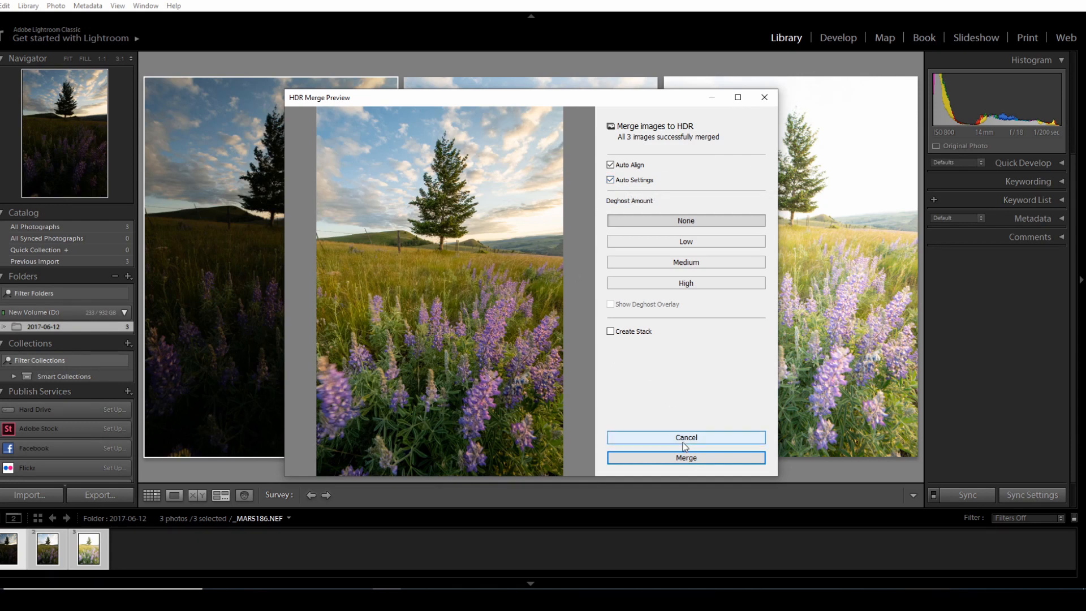
left_click(683, 462)
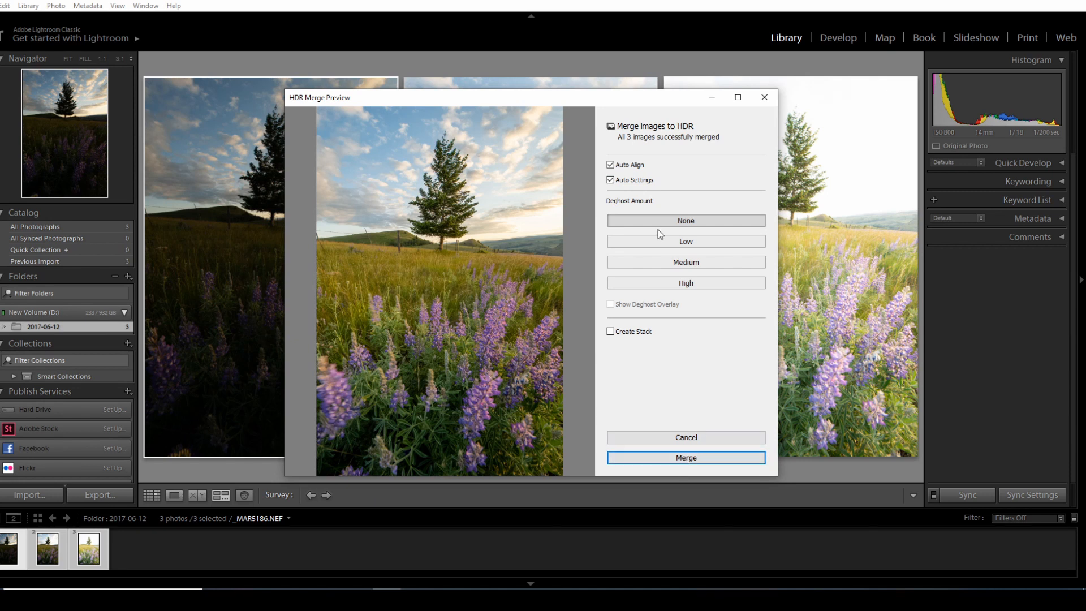
left_click(612, 181)
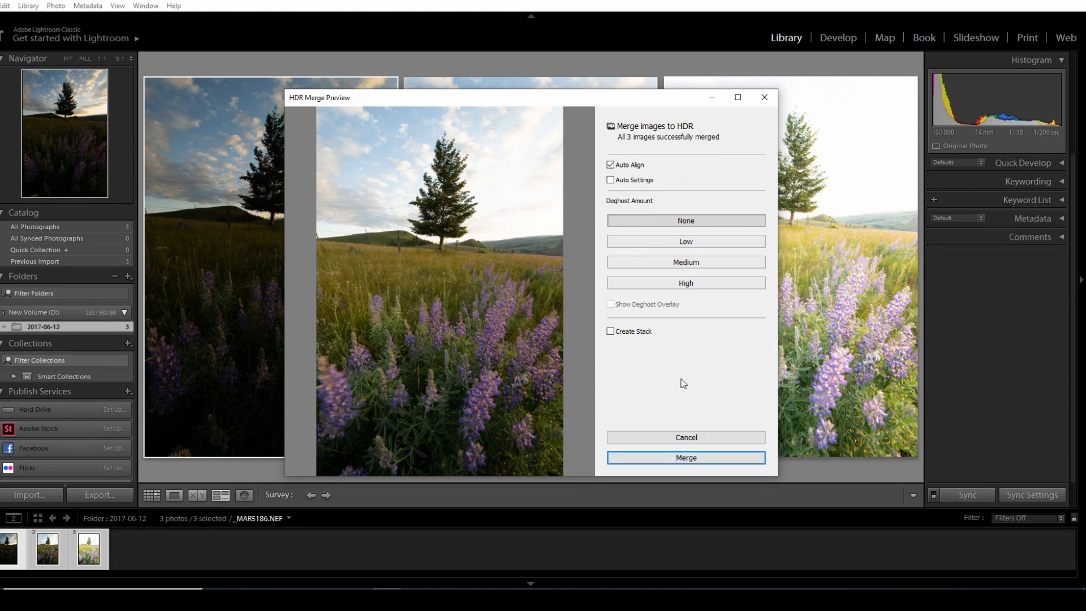
left_click(713, 457)
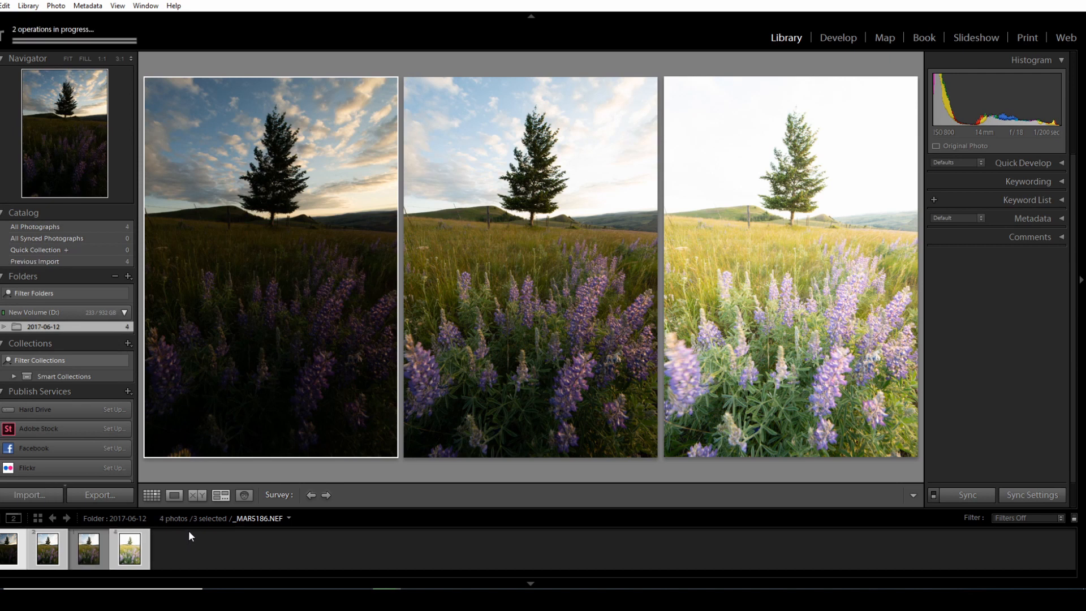
- Compare the merged HDR photo with the three original exposures side by side in Survey view
left_click(126, 559)
left_click(125, 560)
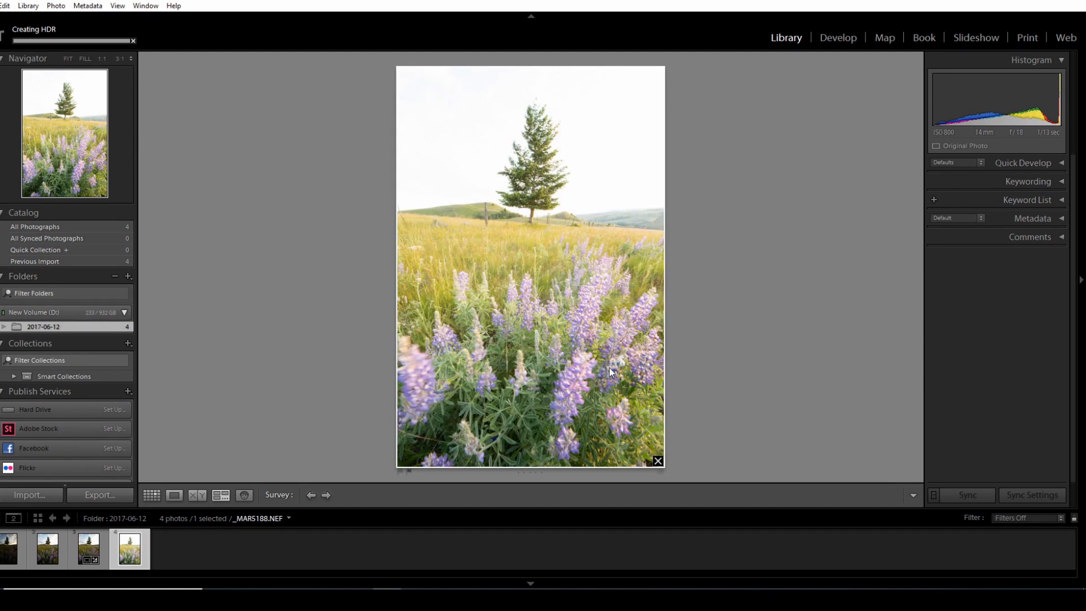
left_click(80, 545)
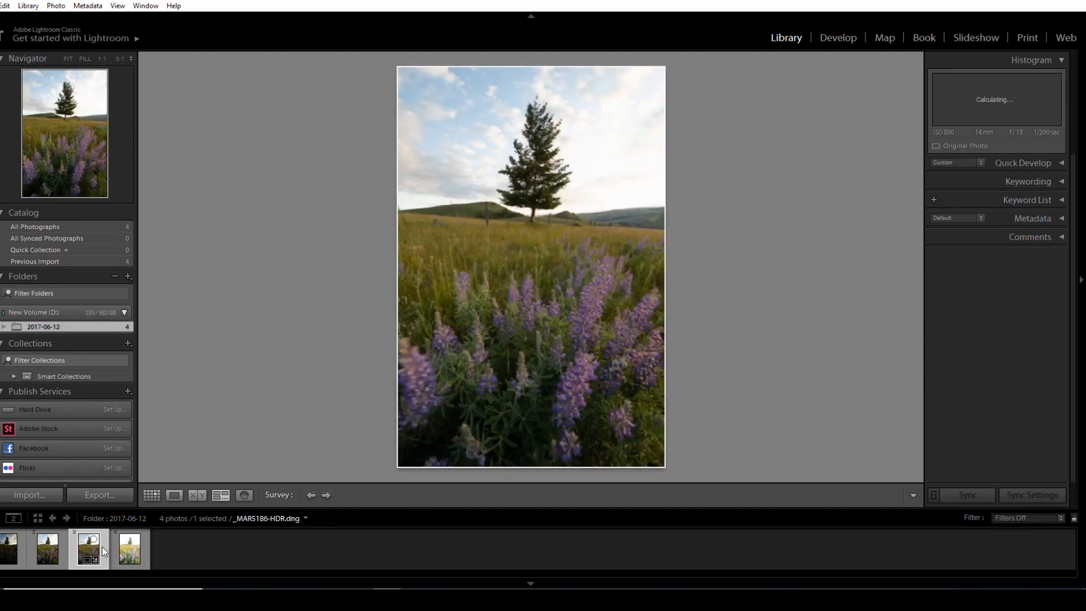
left_click(40, 554, "ctrl")
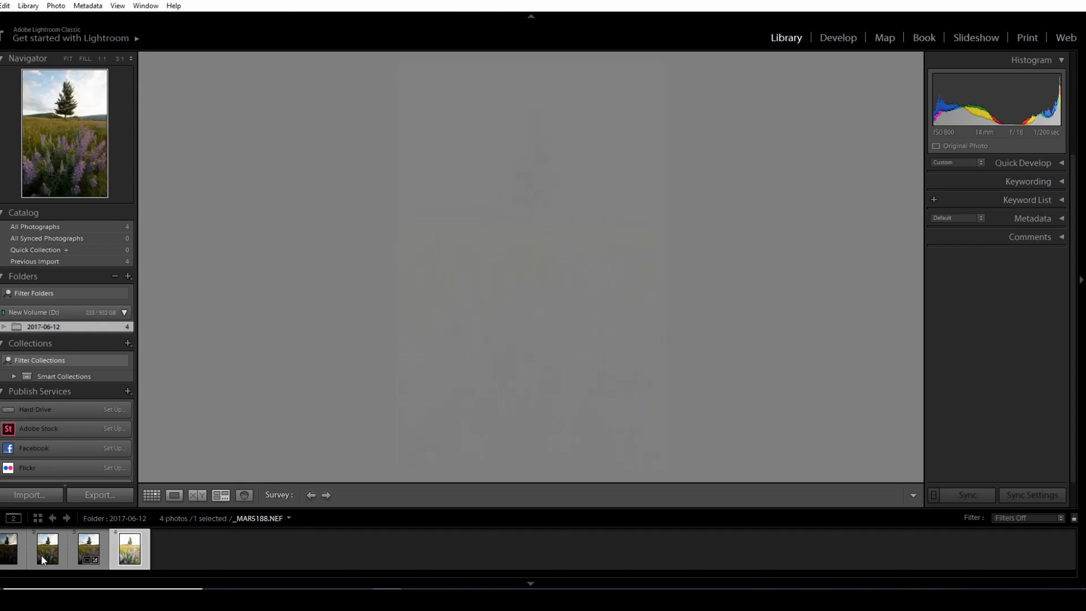
left_click(12, 555, "ctrl")
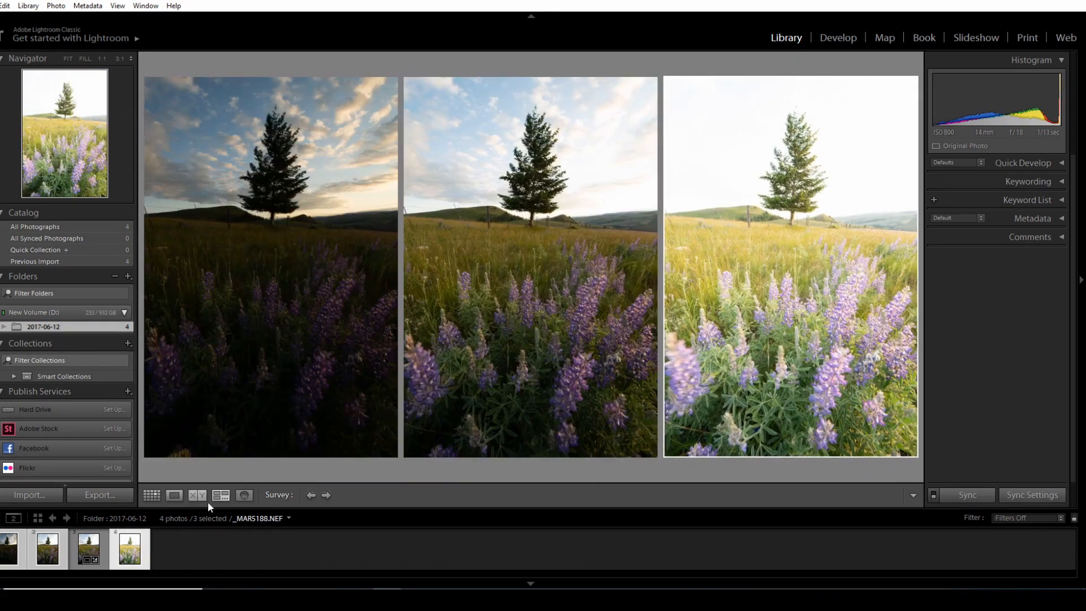
left_click(79, 546, "ctrl")
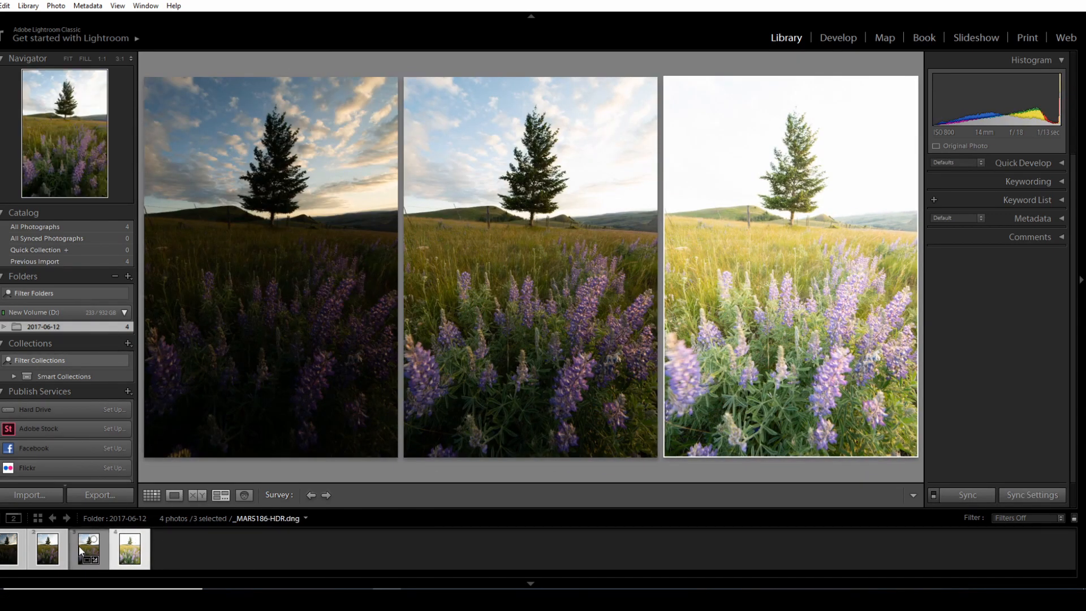
left_click(610, 260)
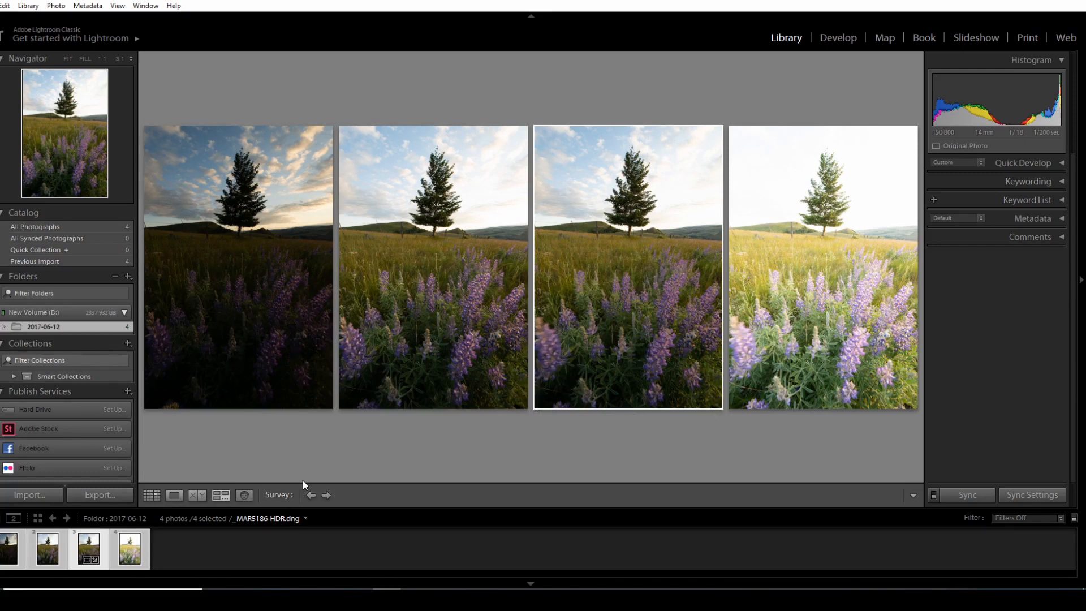
- Examine the histograms of the dark, middle and bright original exposures one at a time
left_click(82, 550, "ctrl")
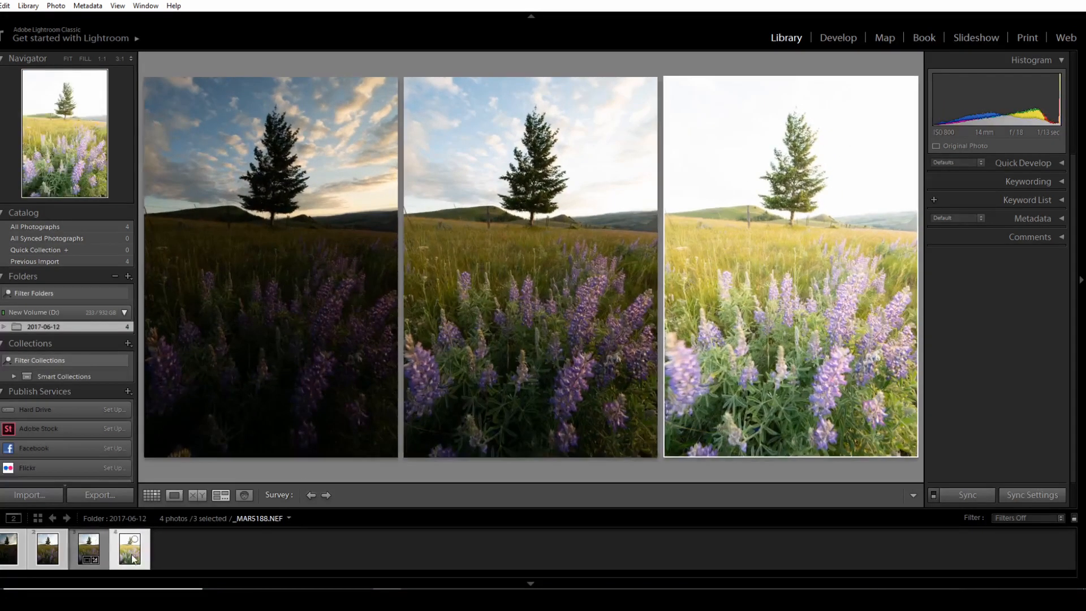
left_click(126, 552, "ctrl")
left_click(37, 556, "ctrl")
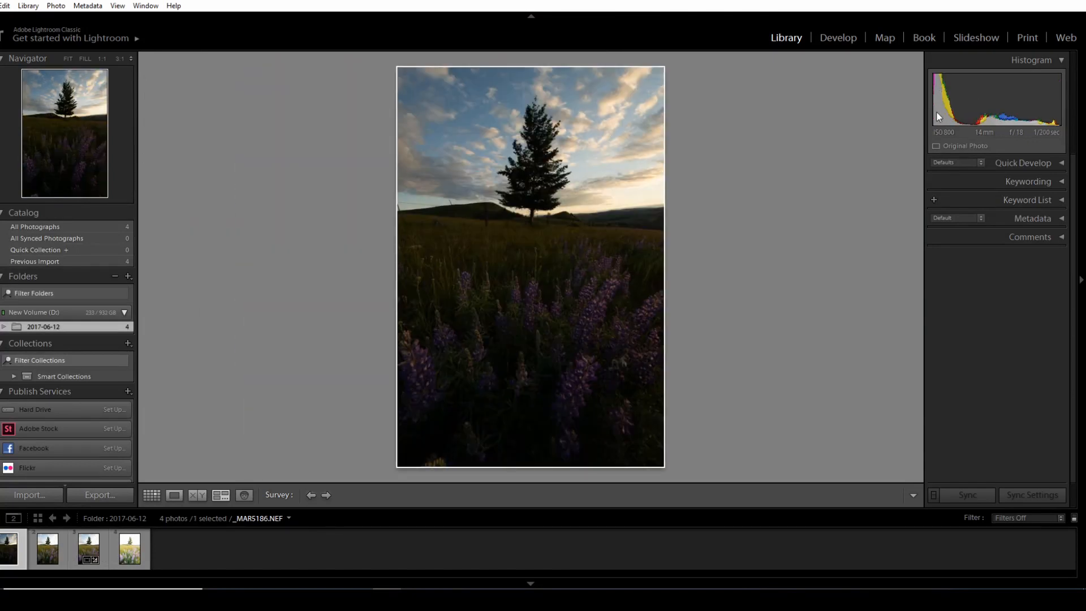
key("Right")
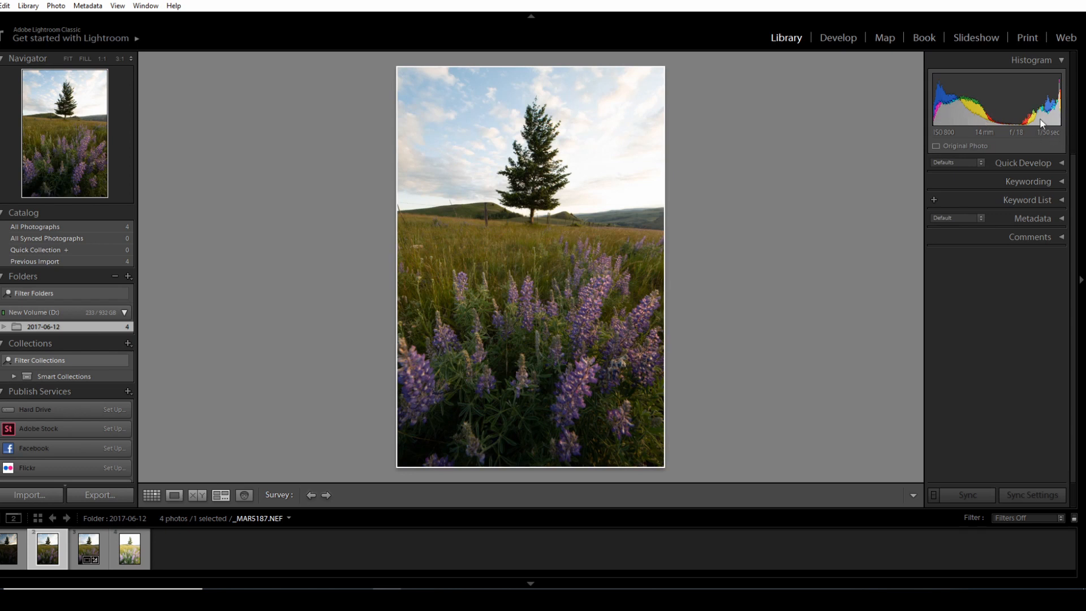
left_click(125, 559)
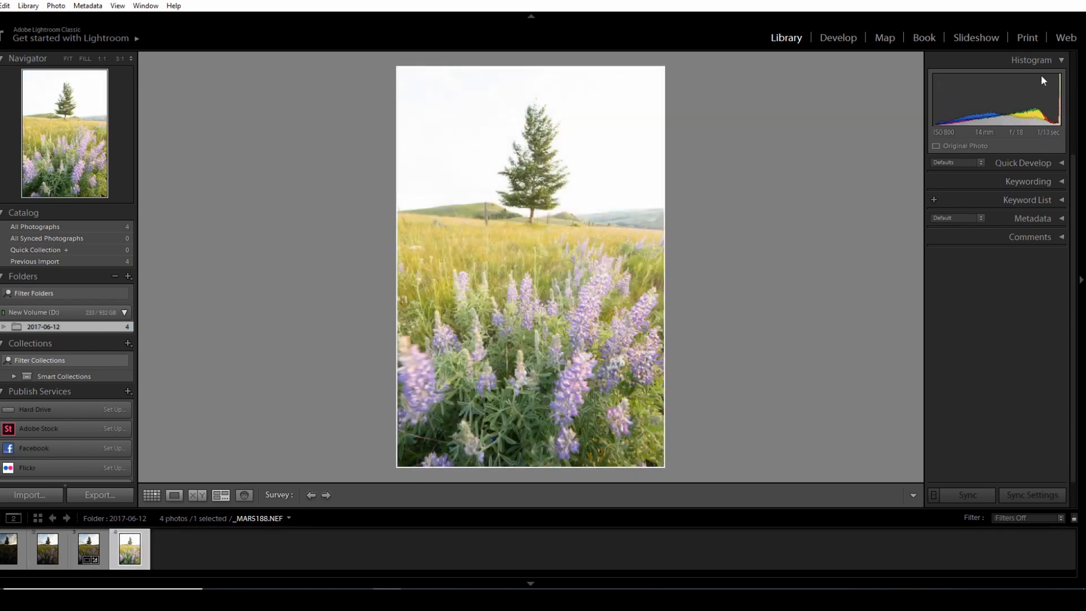
- Move the merged HDR photo after the brightest exposure in the filmstrip and open it in the Develop module
left_click(83, 549)
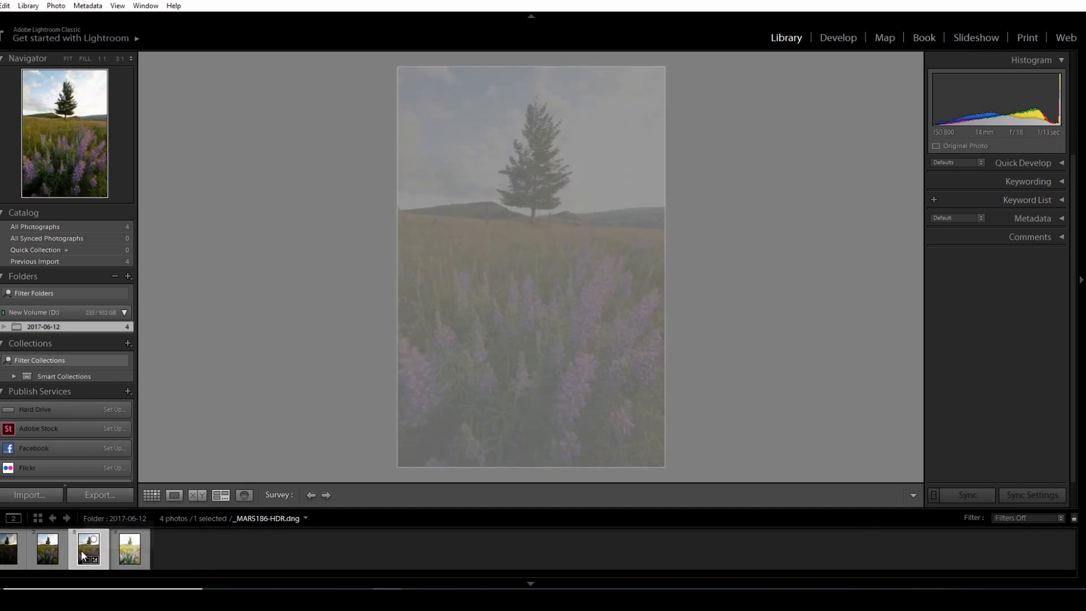
left_click_drag(92, 553, 153, 549)
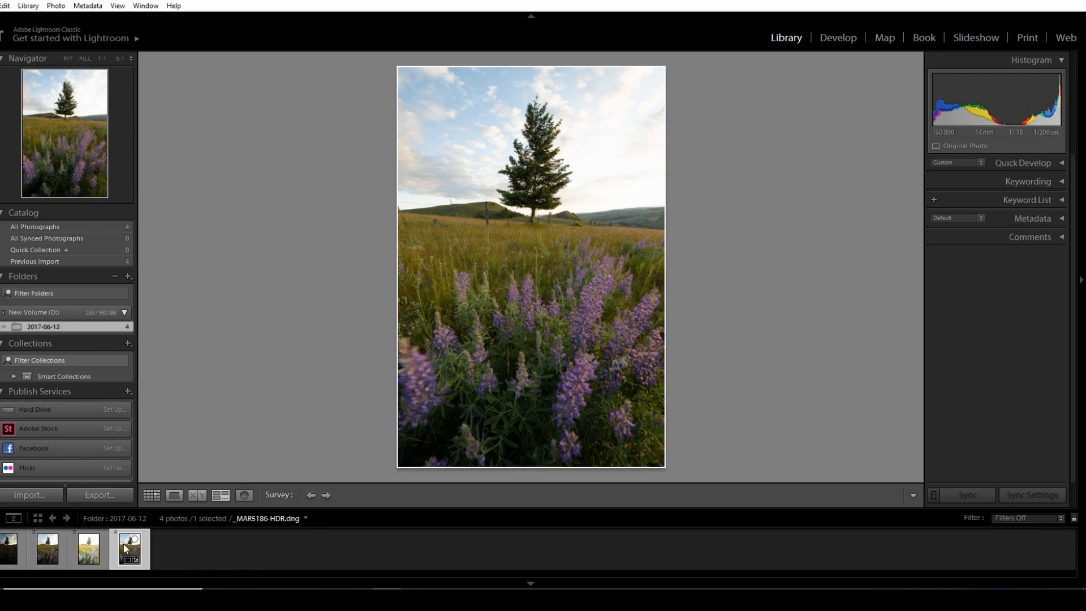
left_click(844, 38)
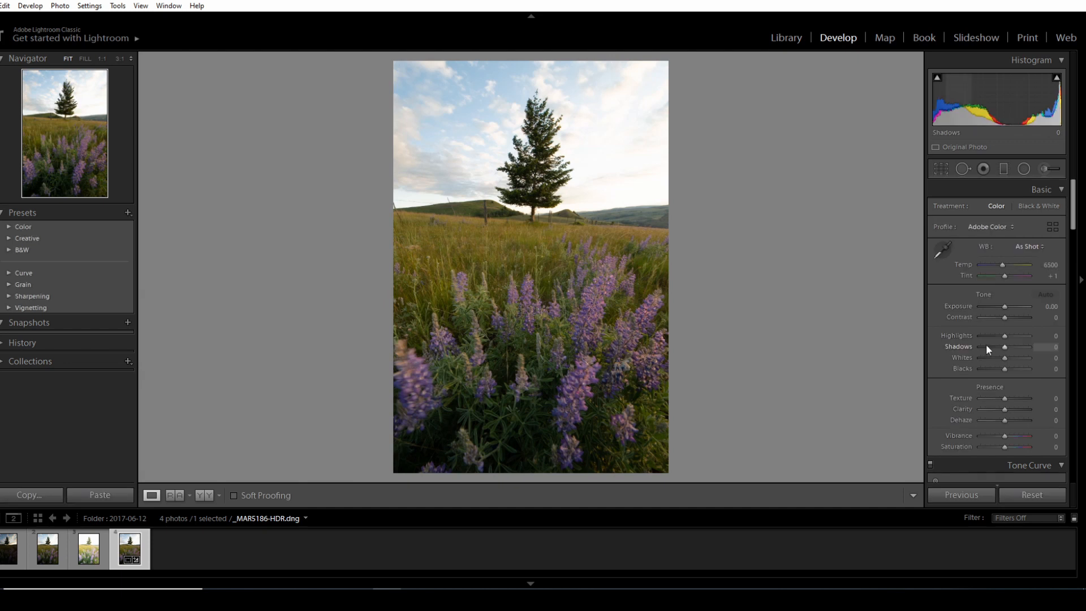
- Try lowering the HDR photo's Highlights to −52 and reset the adjustment
left_click_drag(1005, 335, 993, 338)
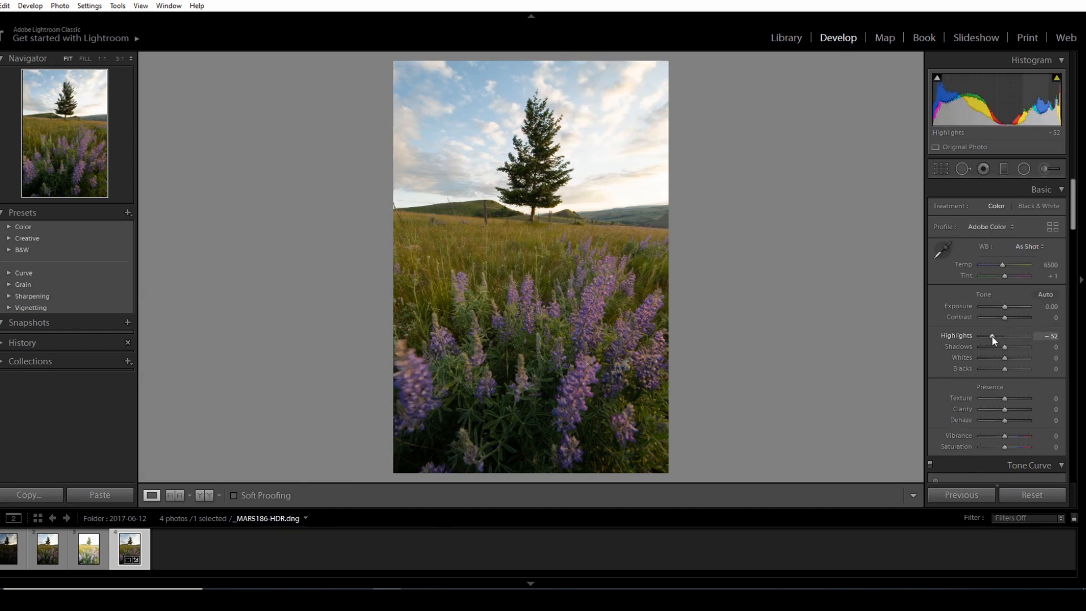
double_click(991, 336)
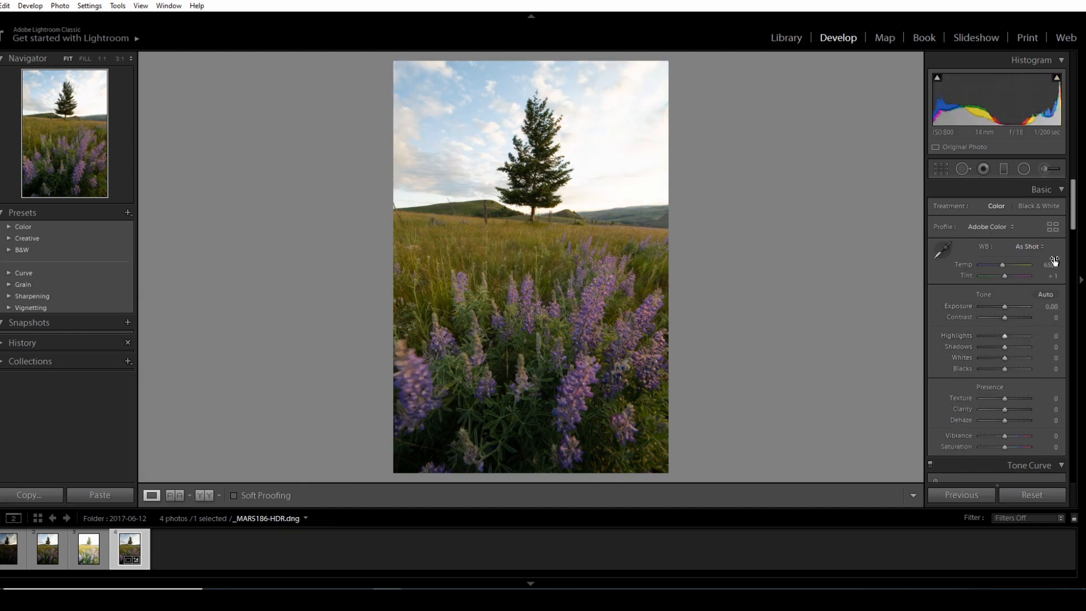
- Enable lens profile corrections on the HDR photo, with Remove Chromatic Aberration on
scroll(1058, 283, "down", 10)
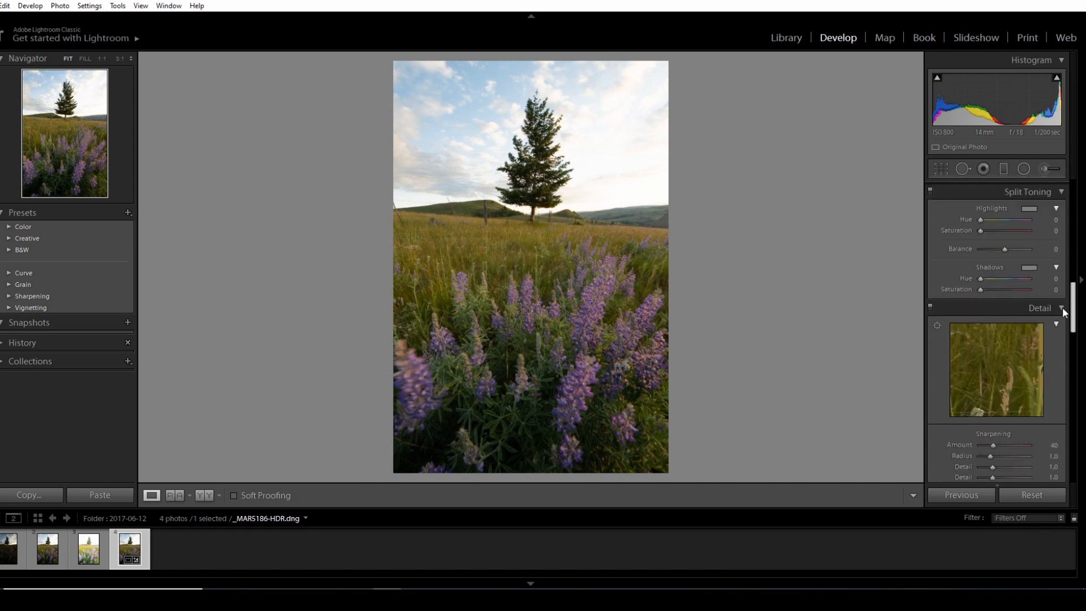
scroll(1058, 339, "down", 5)
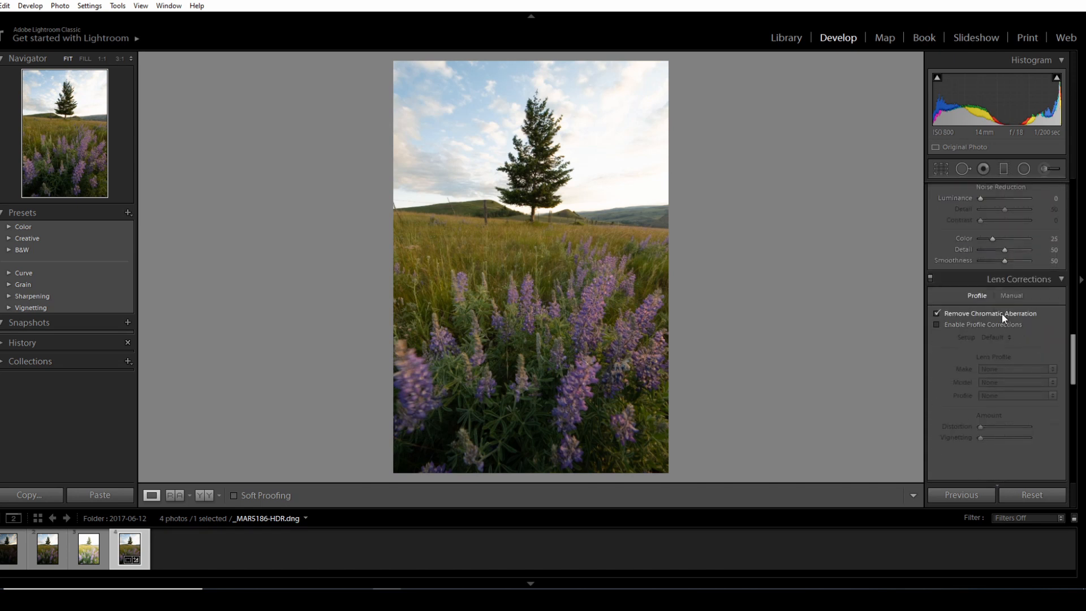
left_click(995, 327)
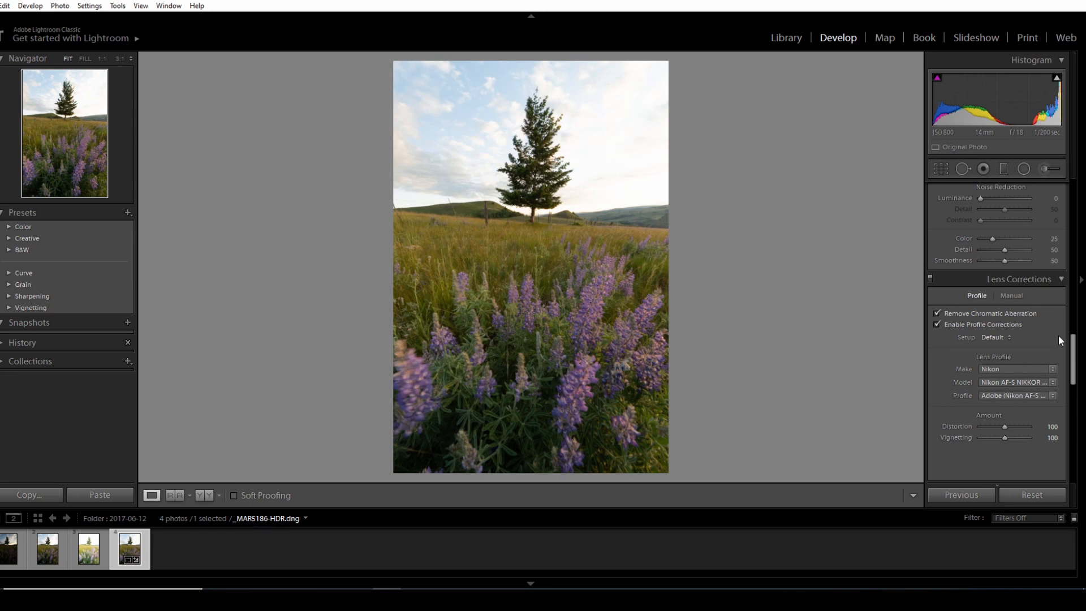
left_click(938, 324)
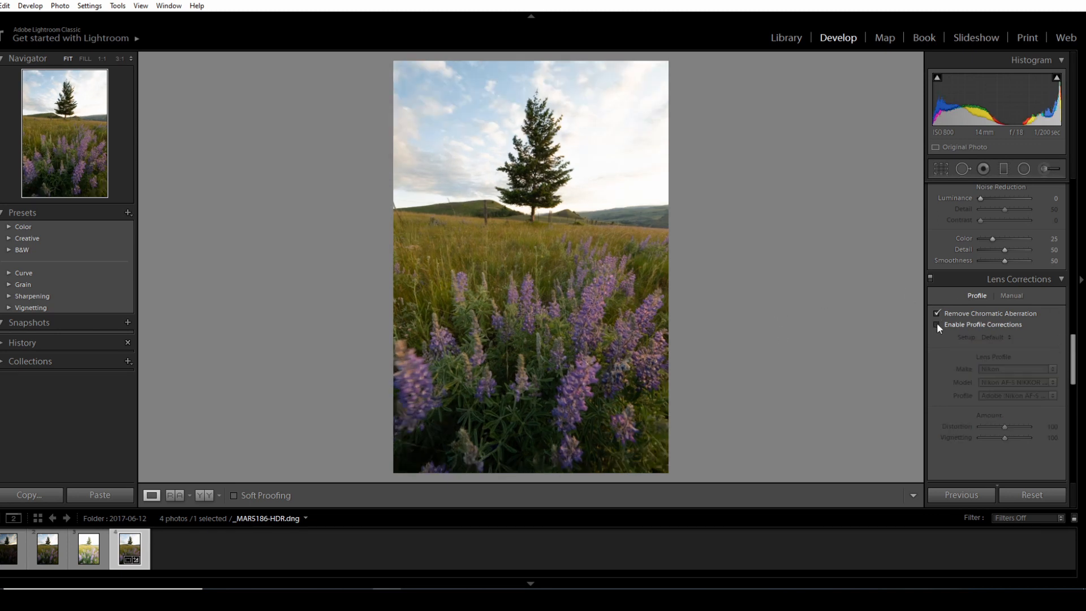
left_click(938, 325)
left_click(1078, 354)
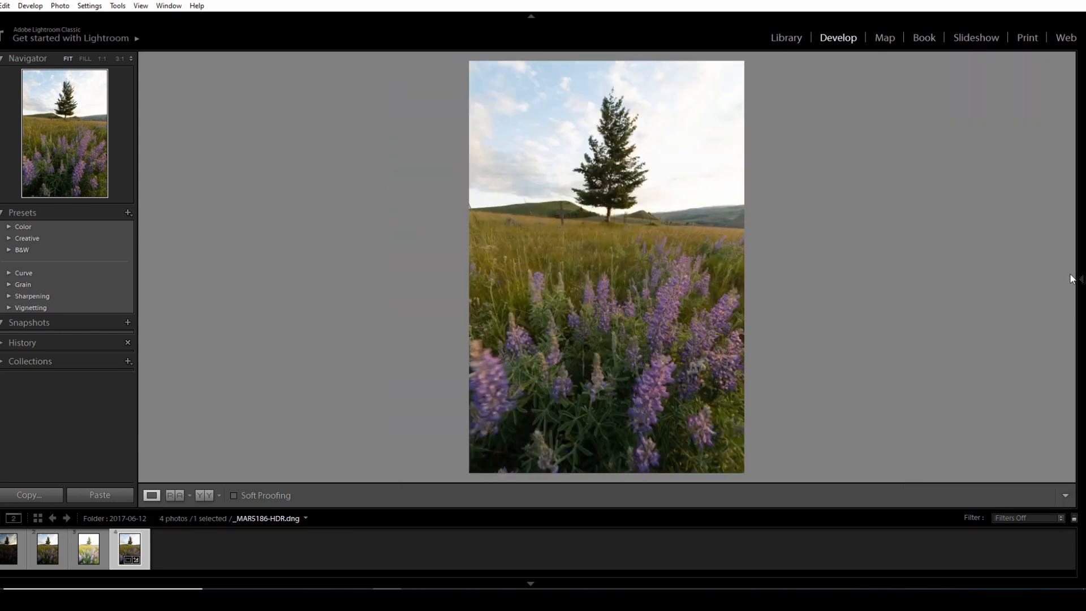
left_click(1077, 335)
- Set the HDR photo's white balance preset to Cloudy
left_click_drag(1073, 340, 1053, 161)
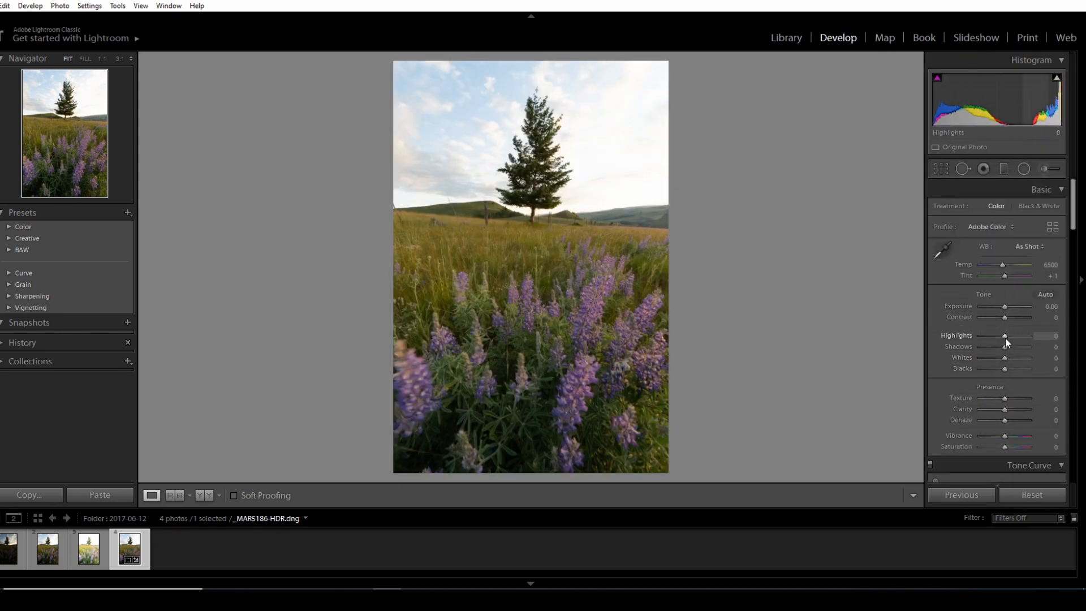
left_click(1023, 248)
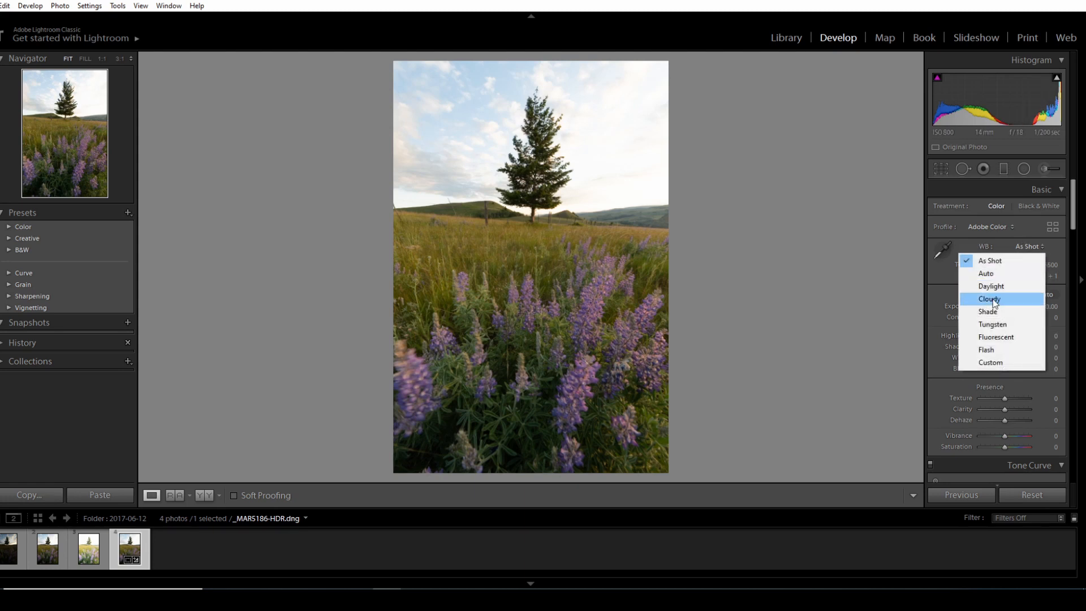
left_click(999, 298)
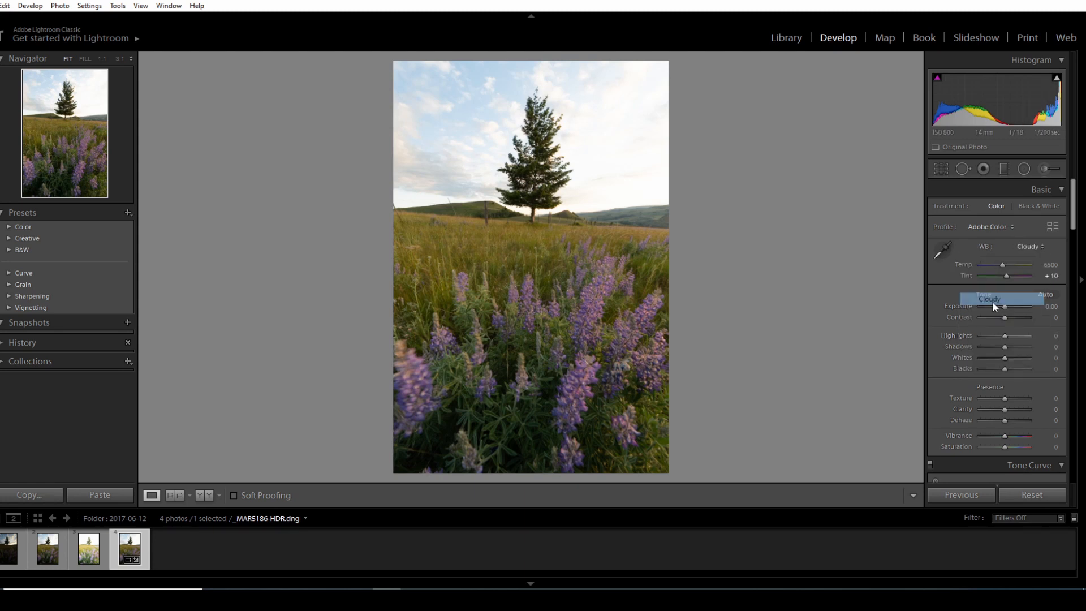
- Set the HDR photo's Highlights to −69, Whites −76, Exposure −0.48, Shadows +17, Blacks +31 and Contrast +43
left_click(988, 336)
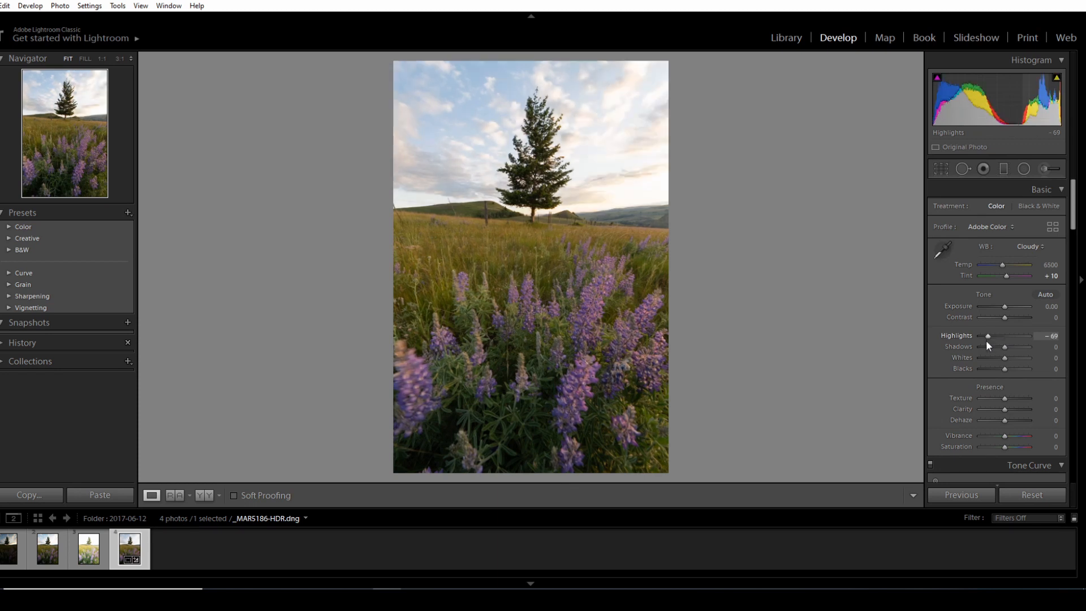
left_click(987, 358)
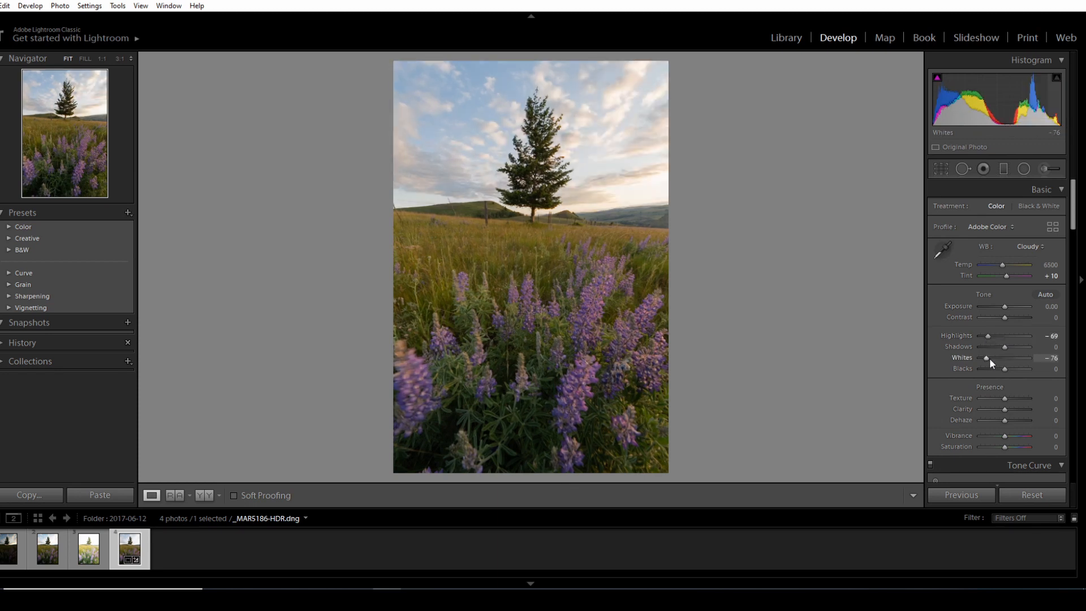
left_click(1004, 307)
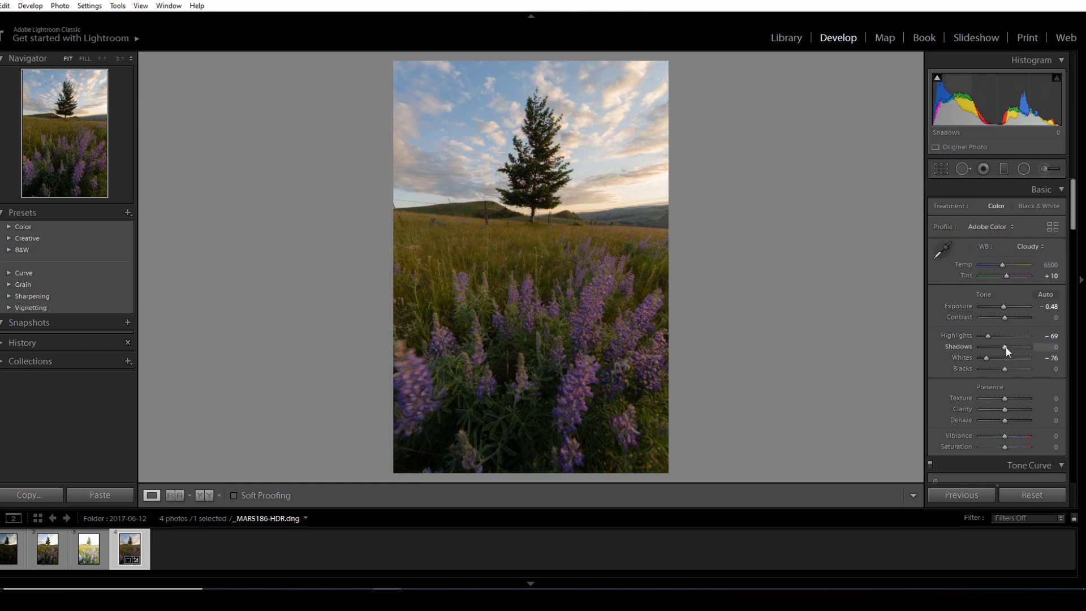
left_click_drag(1006, 346, 1012, 370)
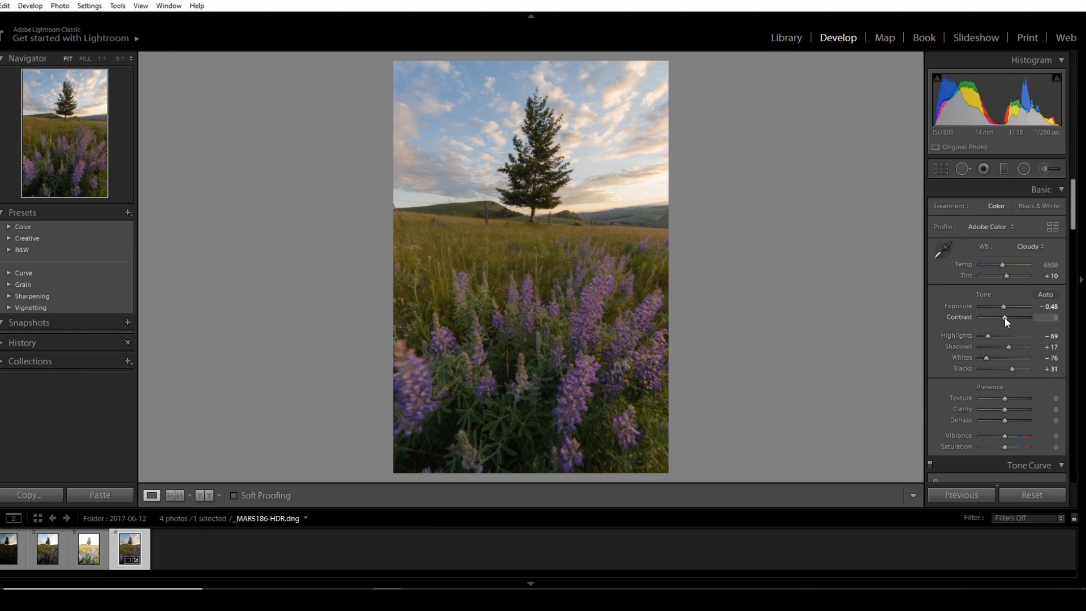
left_click_drag(1004, 317, 1016, 318)
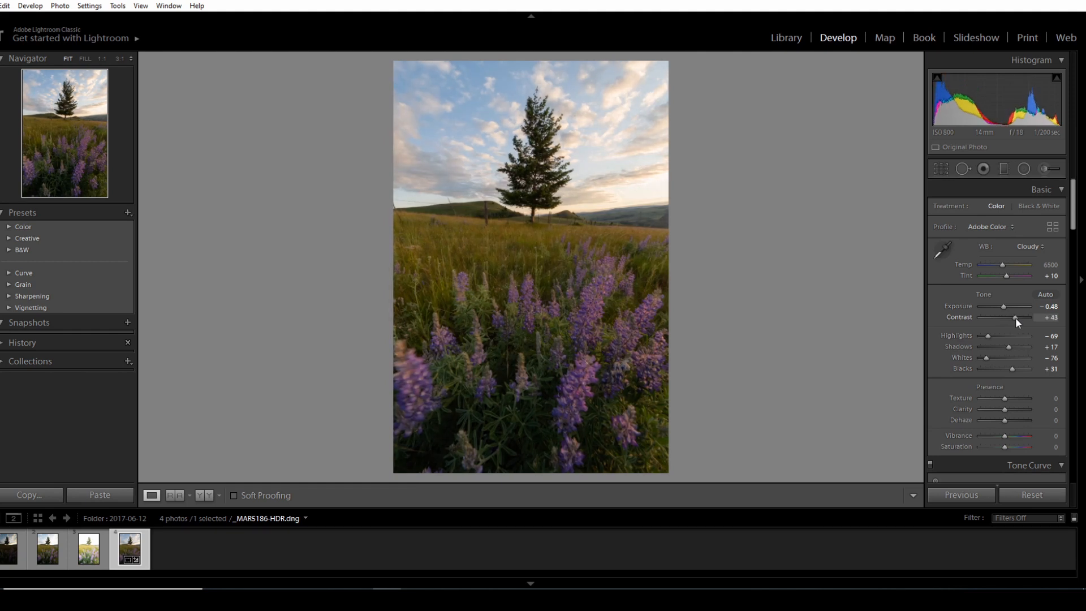
- Add a horizontal graduated filter fading down from the sky into the meadow, and reset its Exposure to 0.00
left_click(1006, 167)
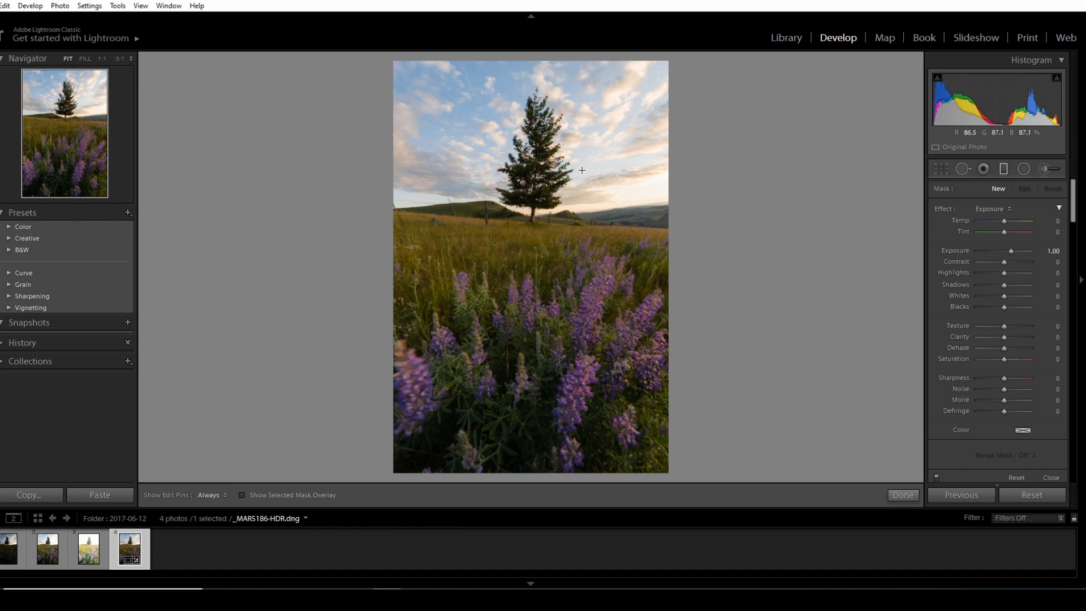
left_click_drag(582, 170, 583, 301)
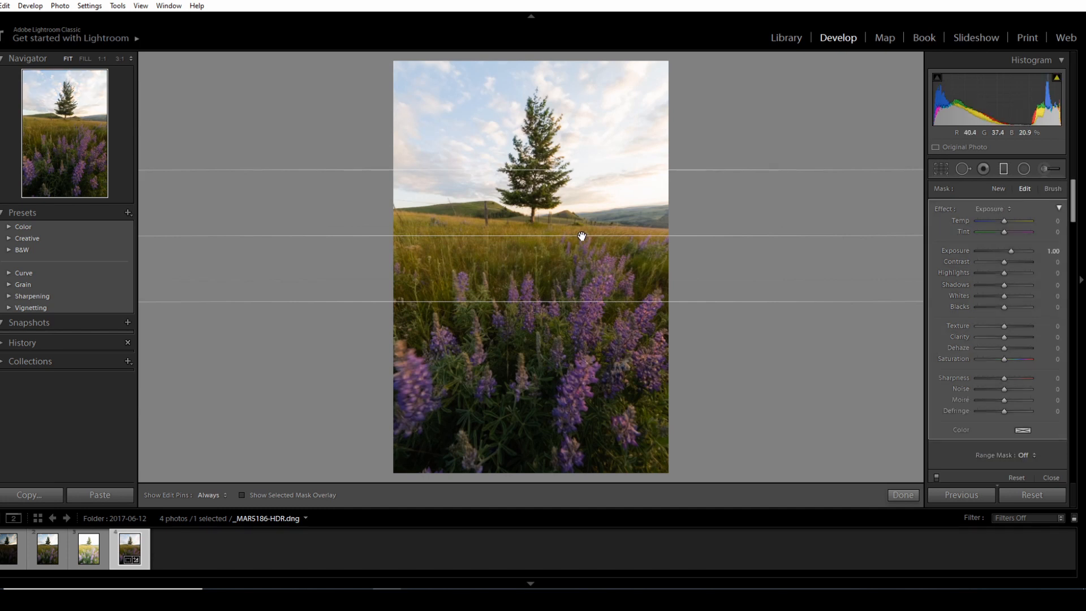
mouse_move(582, 236)
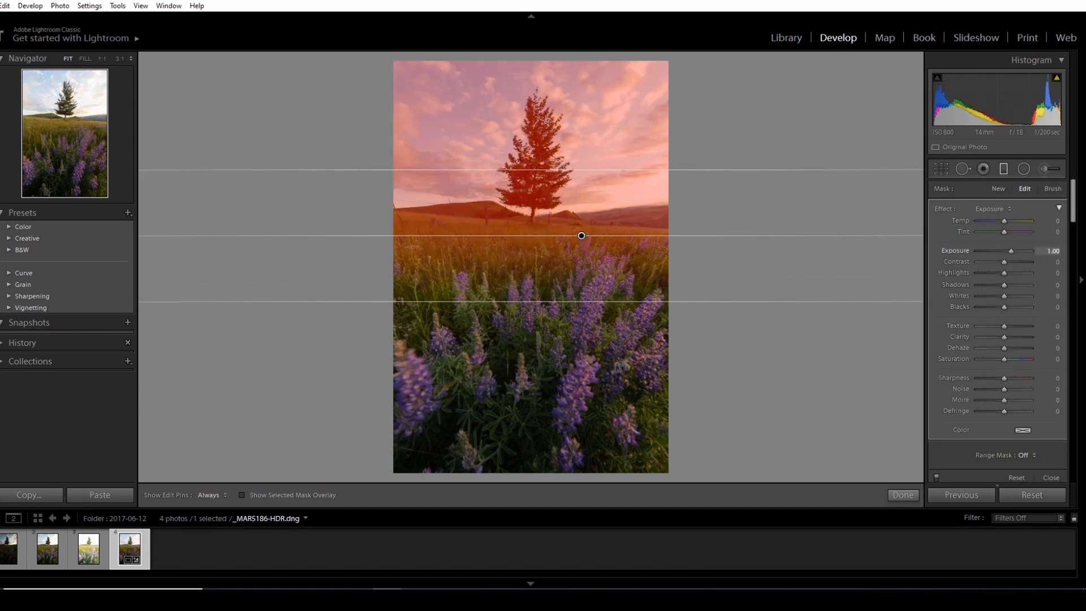
double_click(1010, 253)
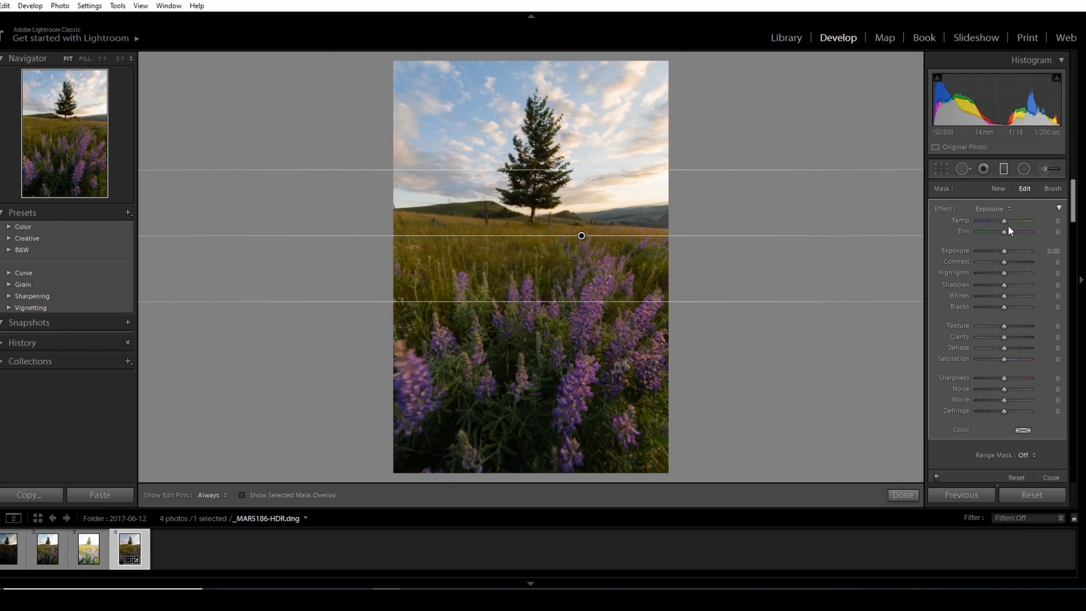
- Set the sky graduated filter's Temp to 13, Tint to 15 and Shadows to 35, and close the filter
left_click_drag(1005, 221, 1007, 222)
left_click_drag(1008, 233, 1010, 233)
left_click_drag(1004, 285, 1014, 287)
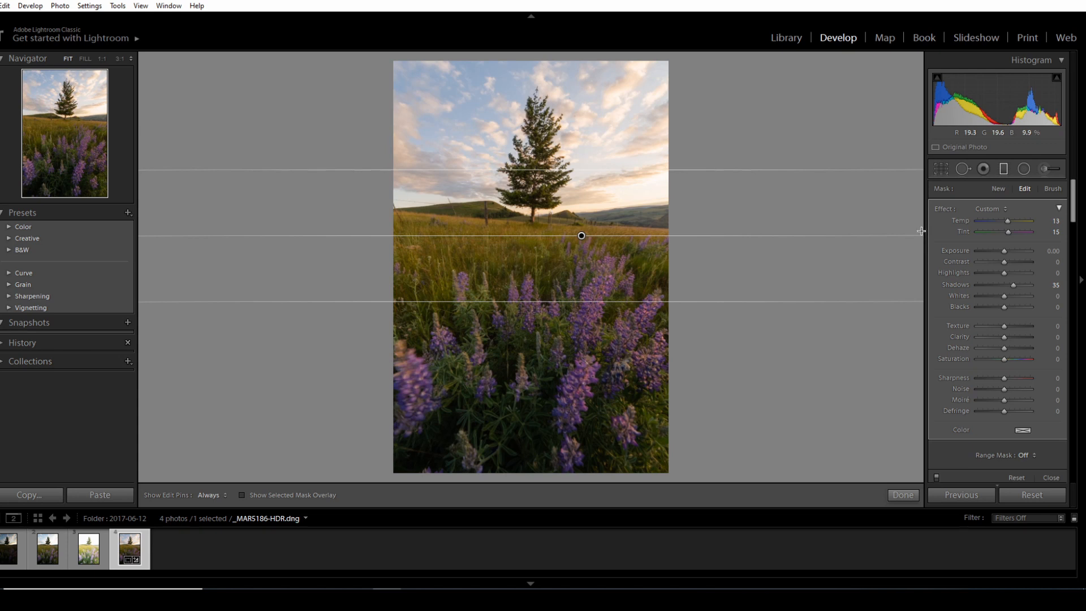
left_click(1003, 173)
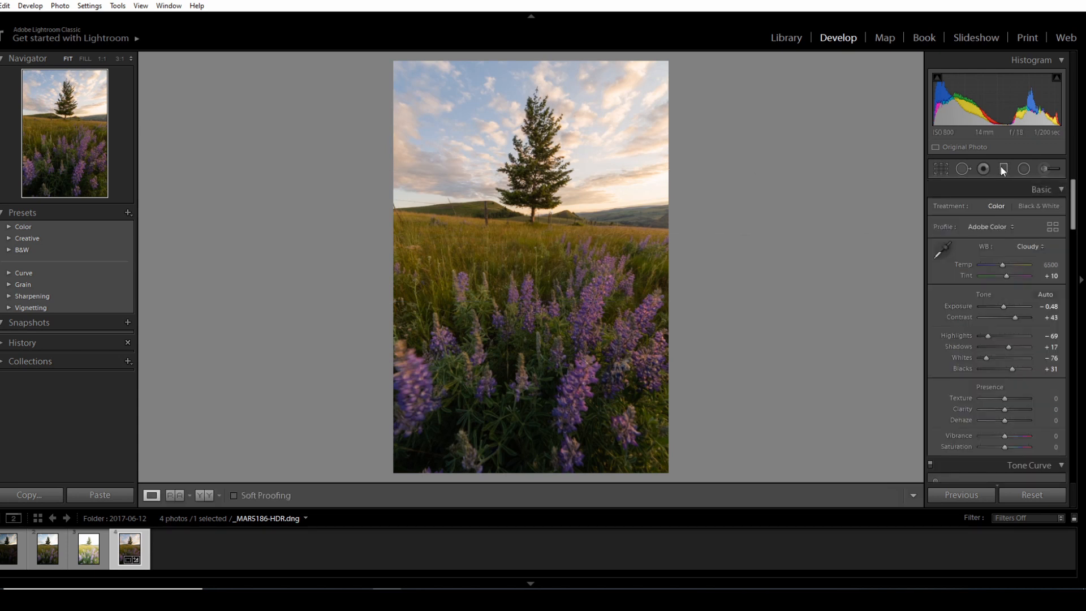
- Add a second graduated filter fading upward from the flowers to the horizon, try Exposure 1.22 and reset it to 0.00
key("m")
left_click_drag(565, 235, 565, 196)
double_click(1014, 249)
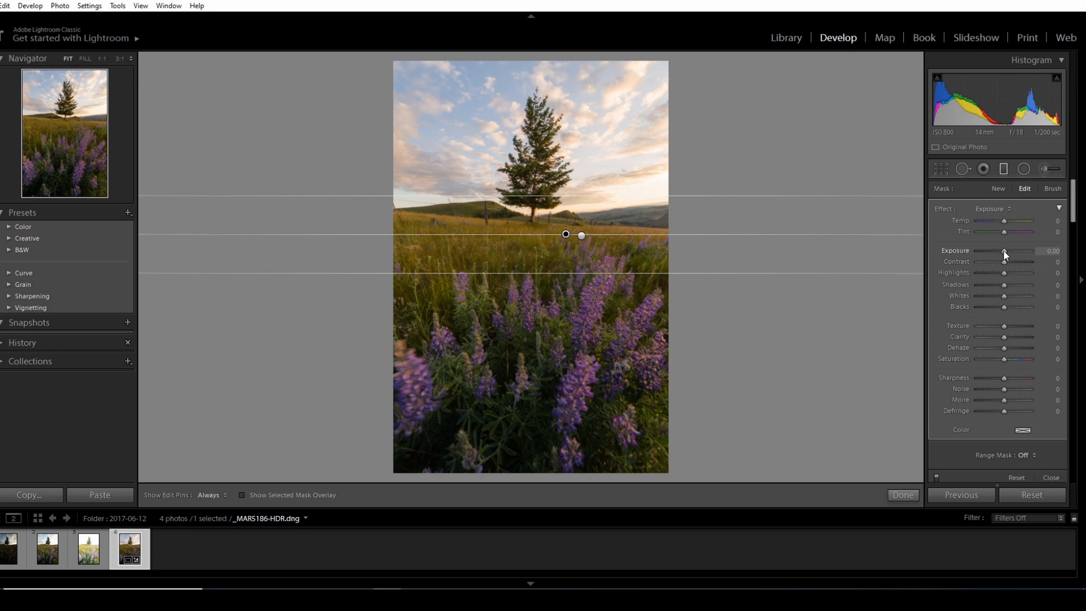
left_click_drag(1005, 251, 1014, 249)
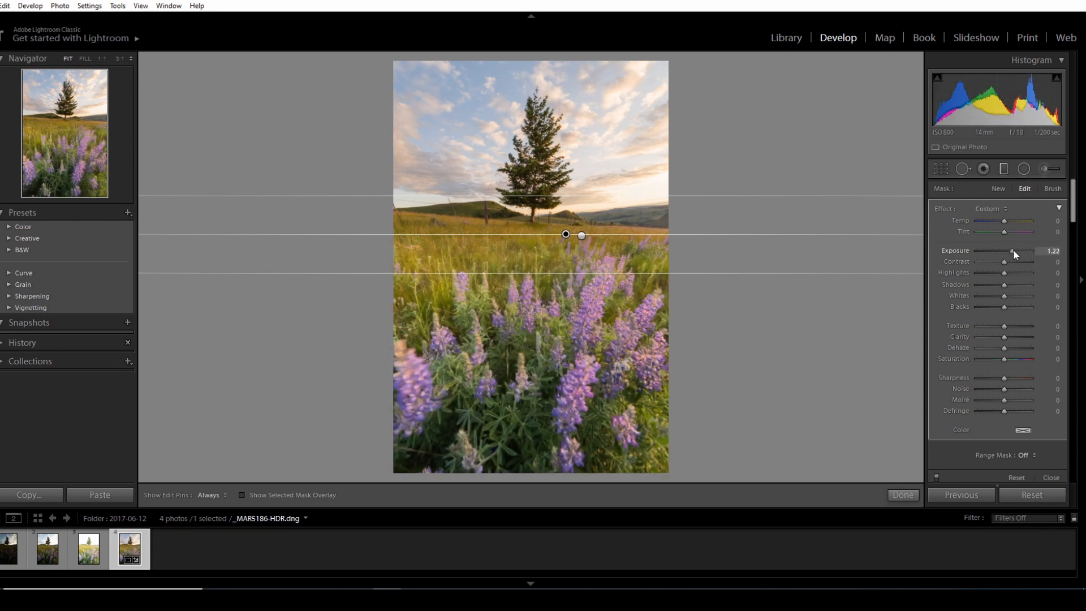
double_click(1013, 250)
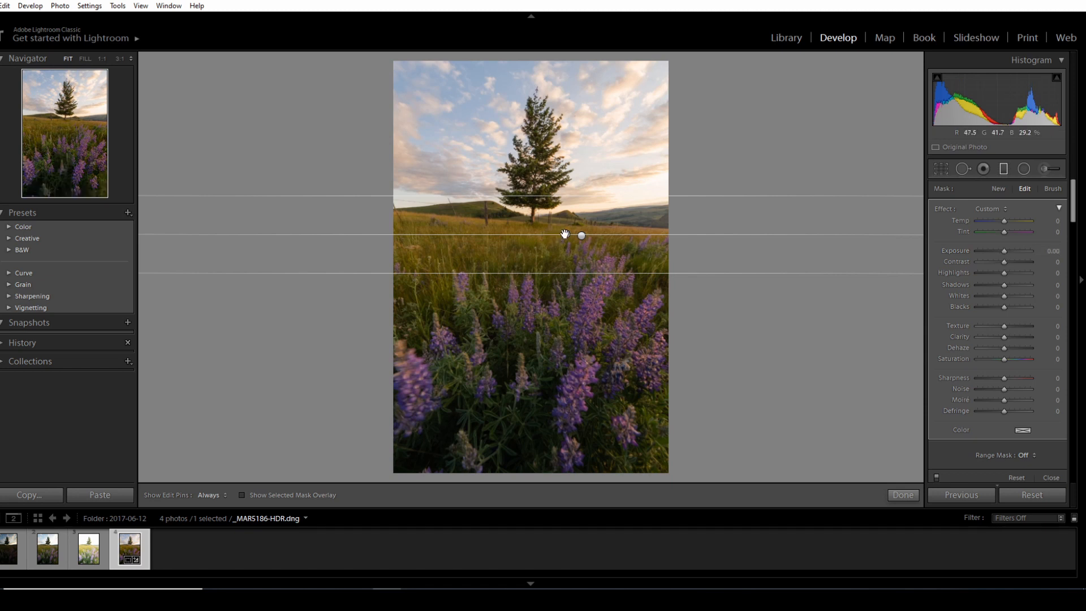
- Set the foreground graduated filter's Temp to 11, Tint to 11, Shadows to 15 and Contrast to 7, and close the filter
left_click_drag(1004, 222, 1008, 222)
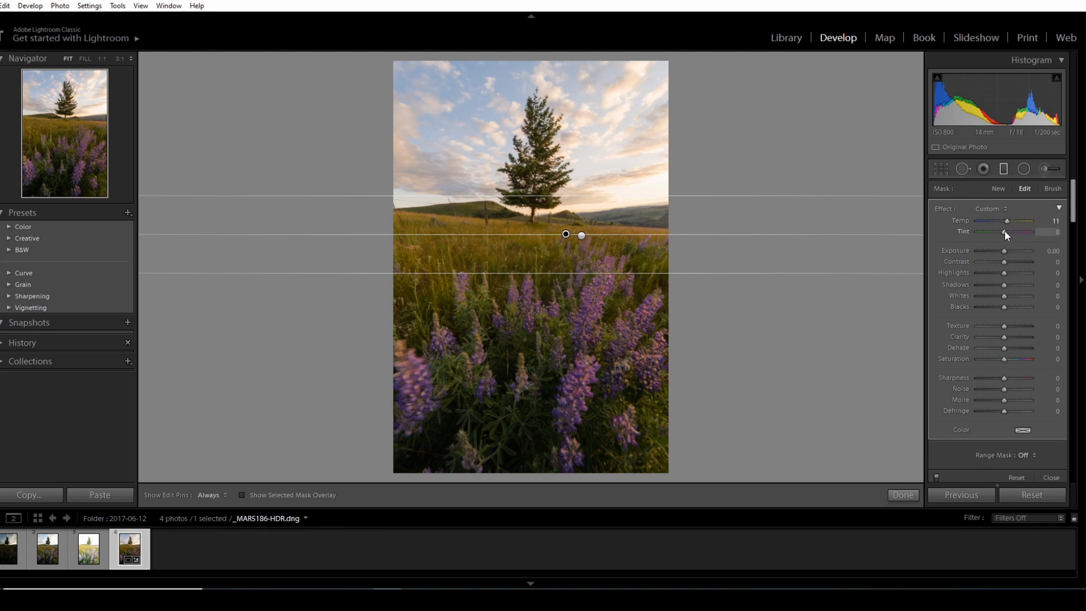
left_click_drag(1005, 231, 1007, 232)
left_click_drag(1005, 288, 1009, 288)
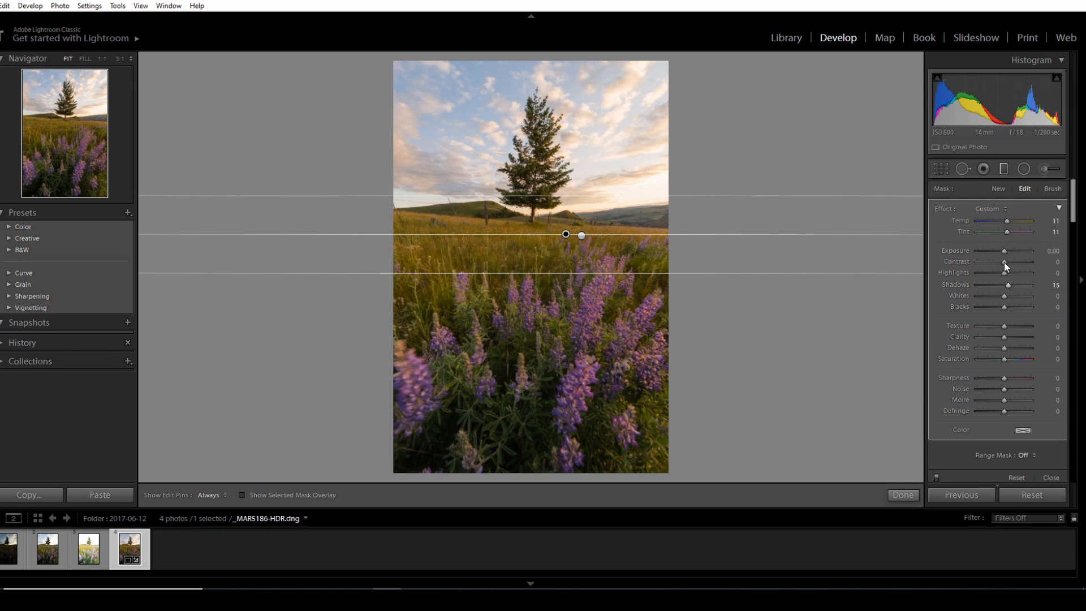
left_click_drag(1003, 263, 1006, 263)
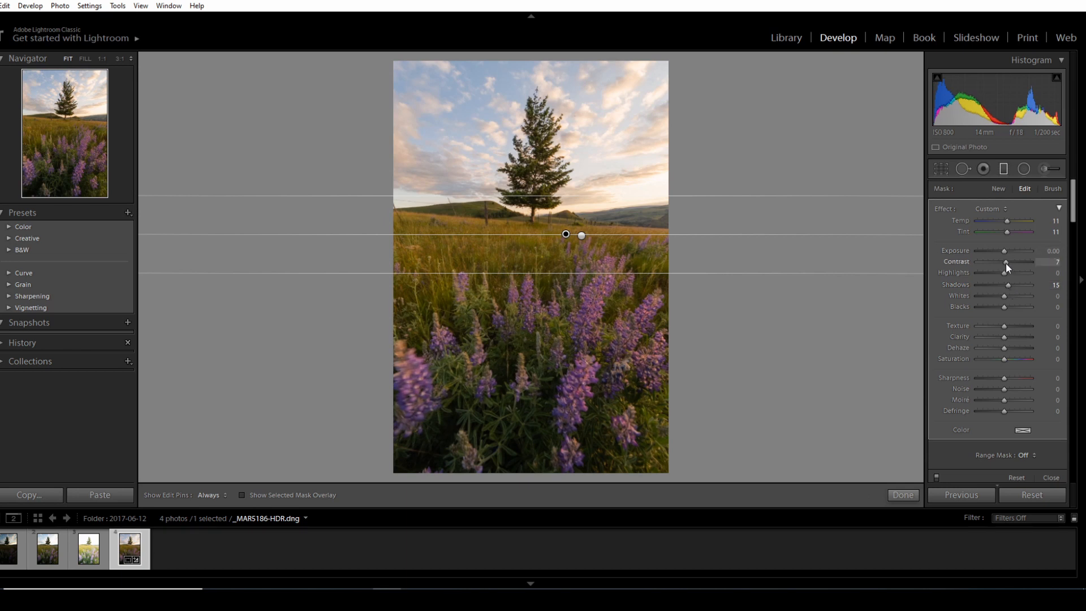
left_click(1004, 170)
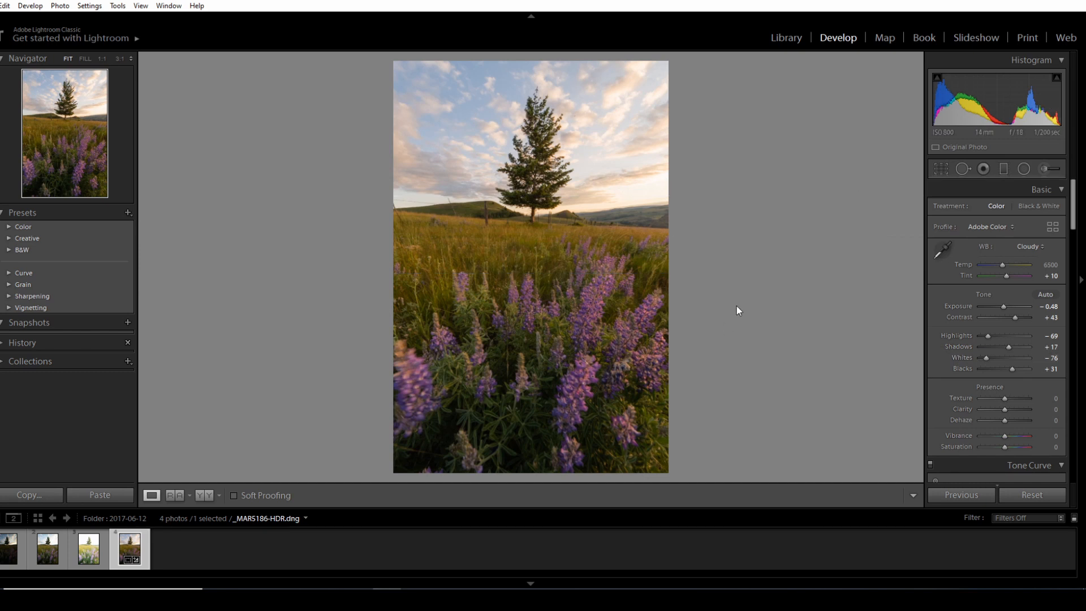
- Heal a spot in the sky beside the treetop with spot removal at size 72, feather 81 and opacity 100
left_click(963, 169)
scroll(584, 119, "up", 5)
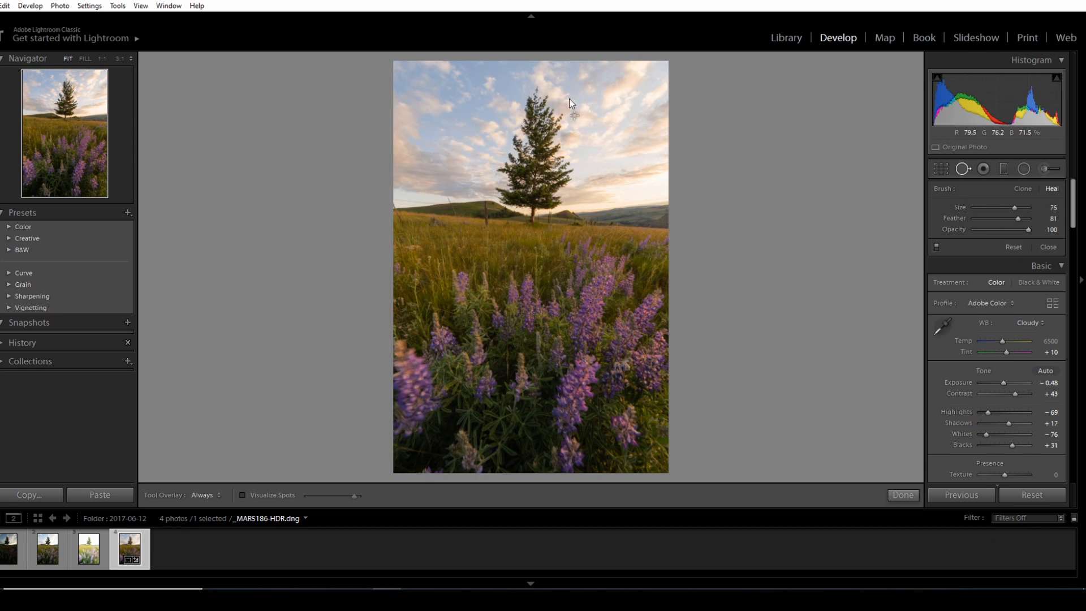
left_click(570, 99)
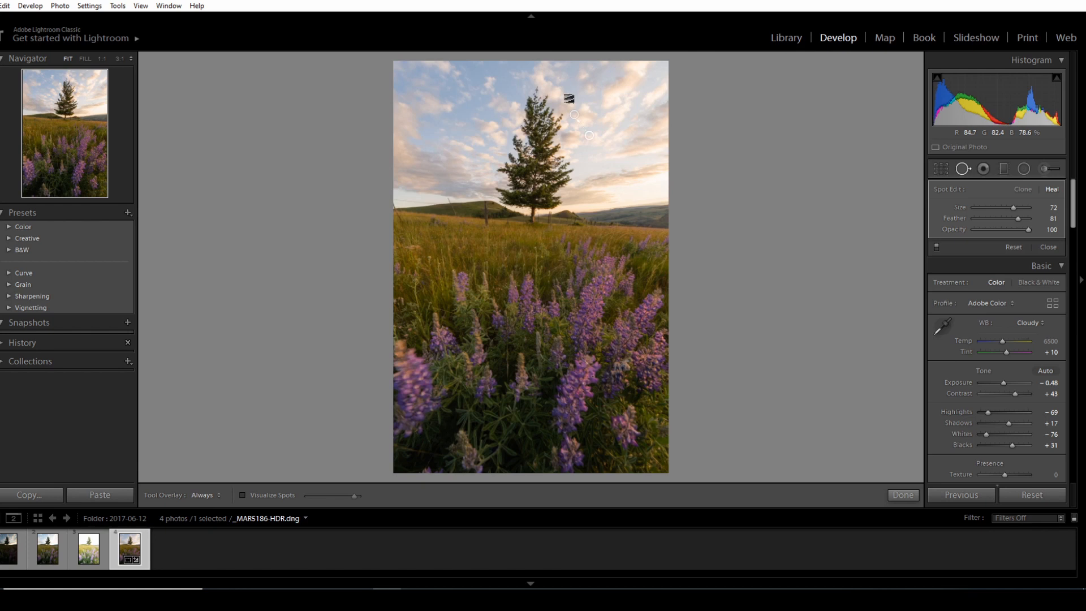
left_click(962, 169)
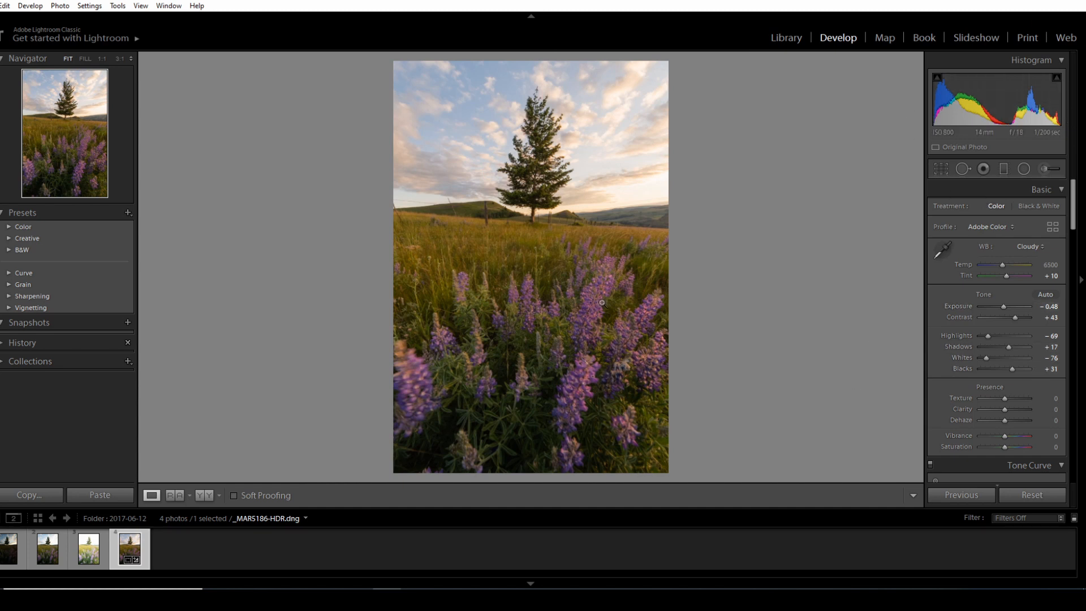
- Examine the HDR photo's flowers and grass at 1:1 for sharpness and merge artifacts
left_click(566, 295)
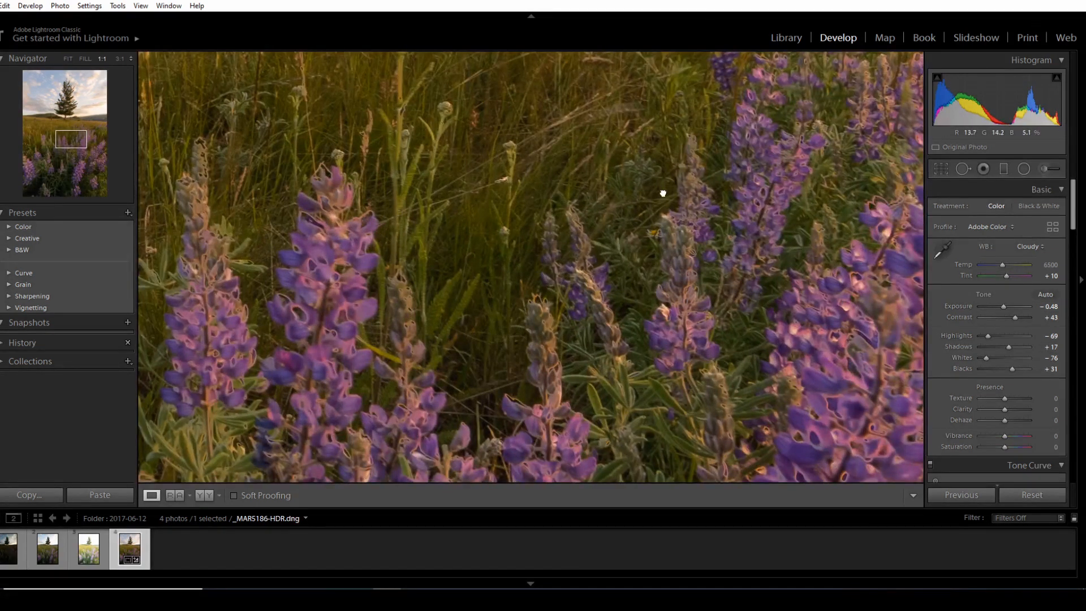
left_click_drag(664, 194, 630, 503)
left_click_drag(719, 388, 567, 454)
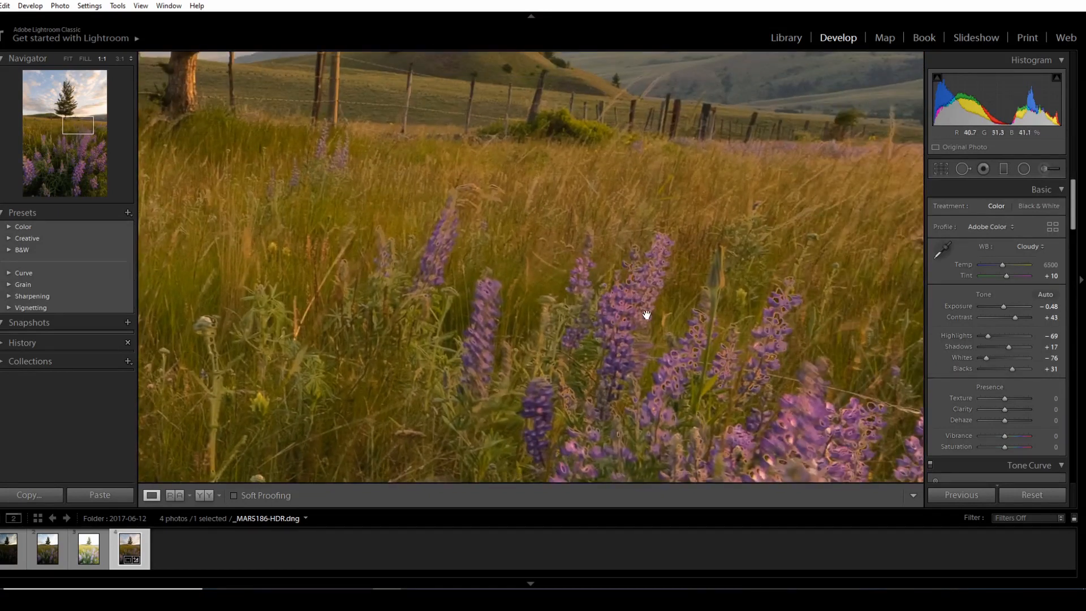
left_click_drag(755, 366, 558, 223)
left_click_drag(731, 374, 687, 301)
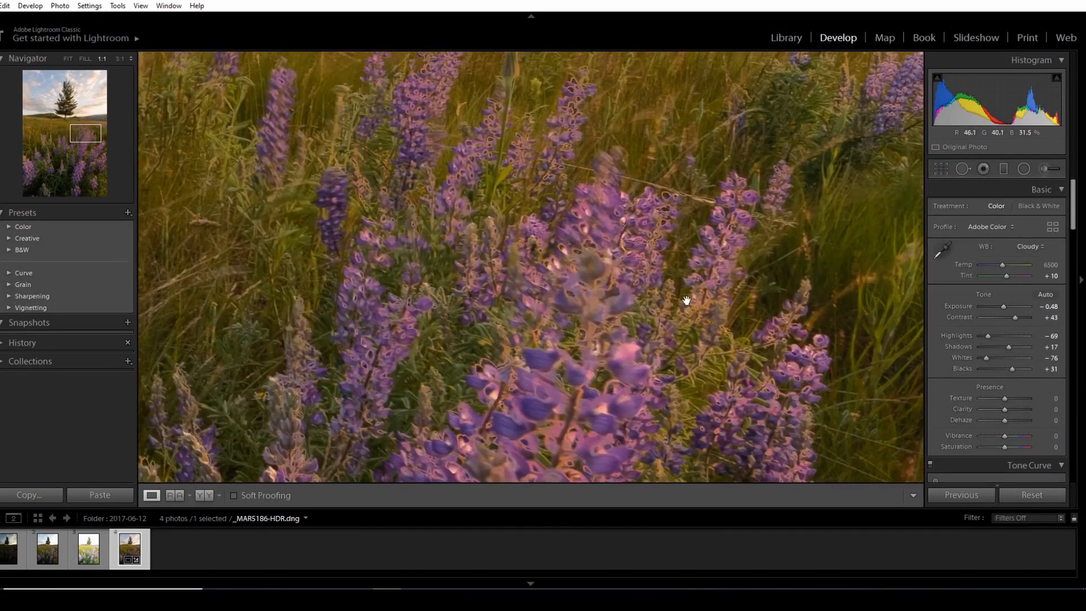
left_click(645, 365)
left_click(586, 335)
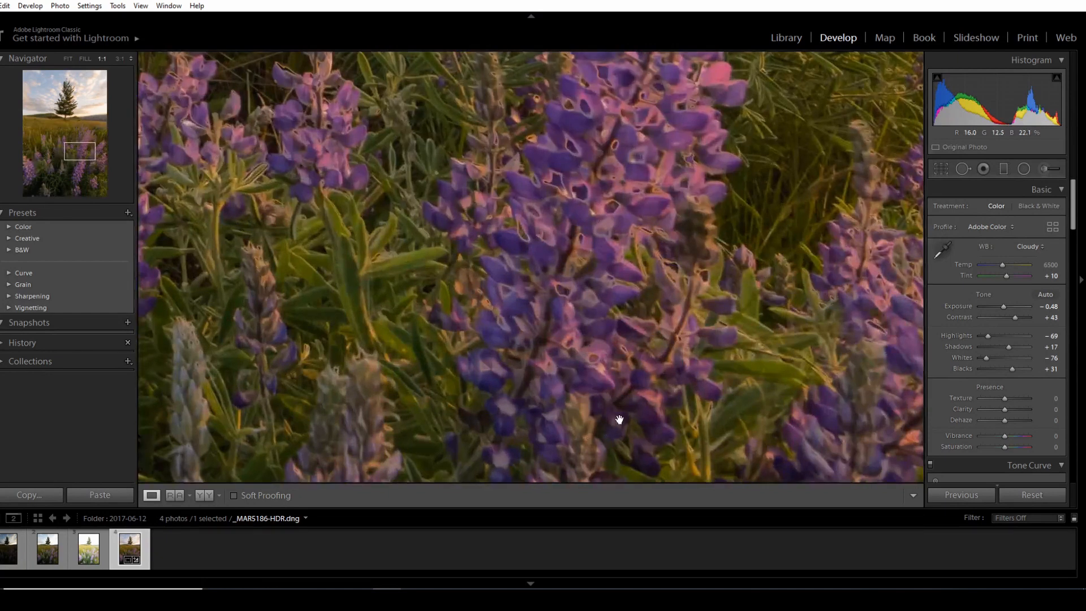
left_click(628, 348)
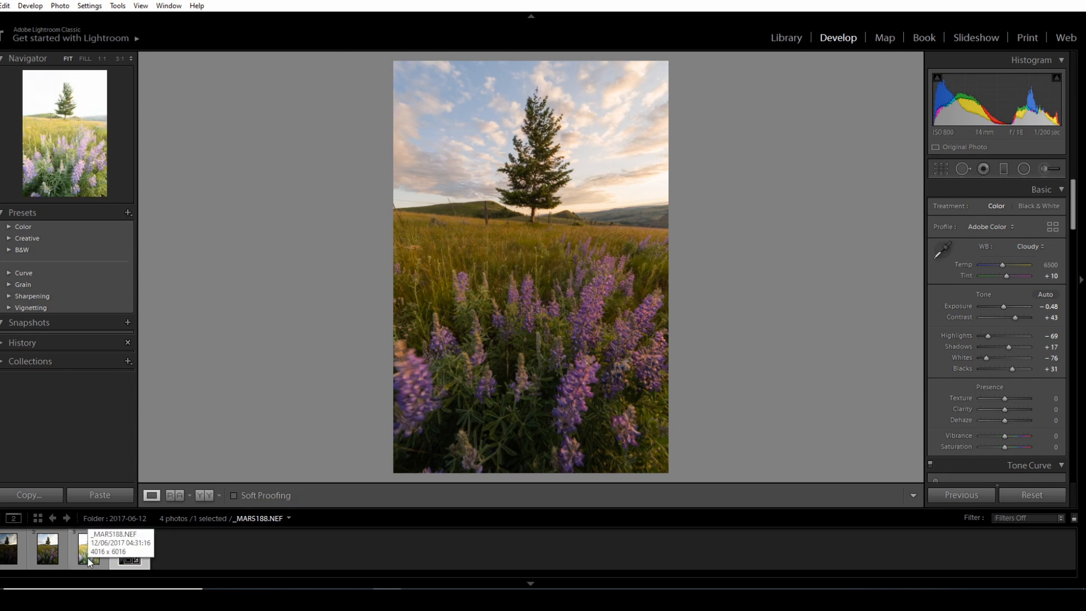
- Apply the HDR photo's develop settings to the single exposure _MARS187.NEF
left_click(47, 558)
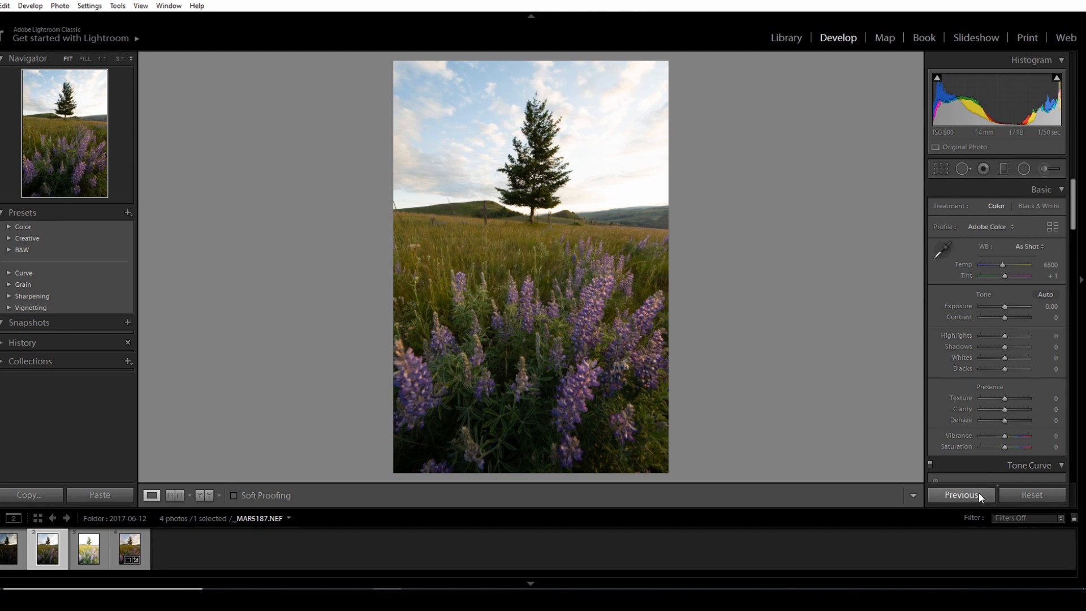
left_click(979, 495)
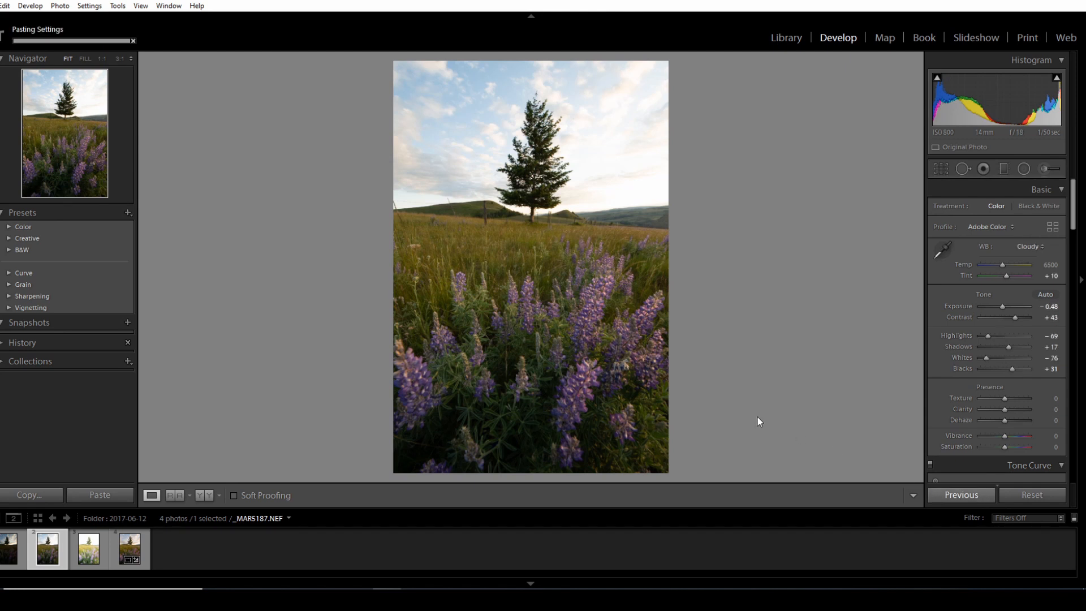
- Compare _MARS187.NEF and _MARS186-HDR.dng side by side in the Library's Survey view, enlarged, checking each photo's histogram
left_click(129, 548, "ctrl")
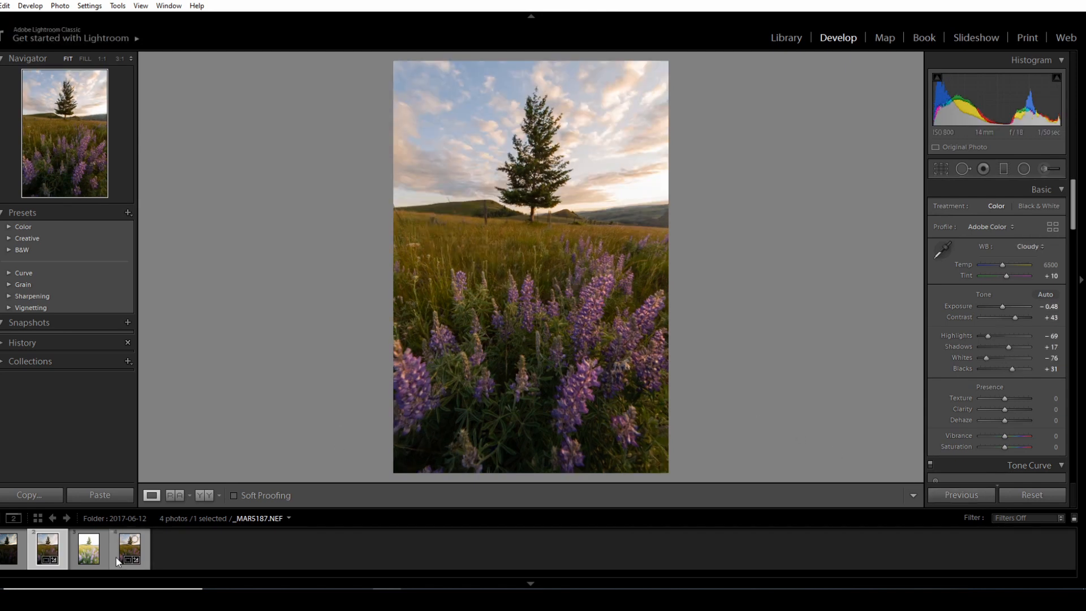
left_click(788, 38)
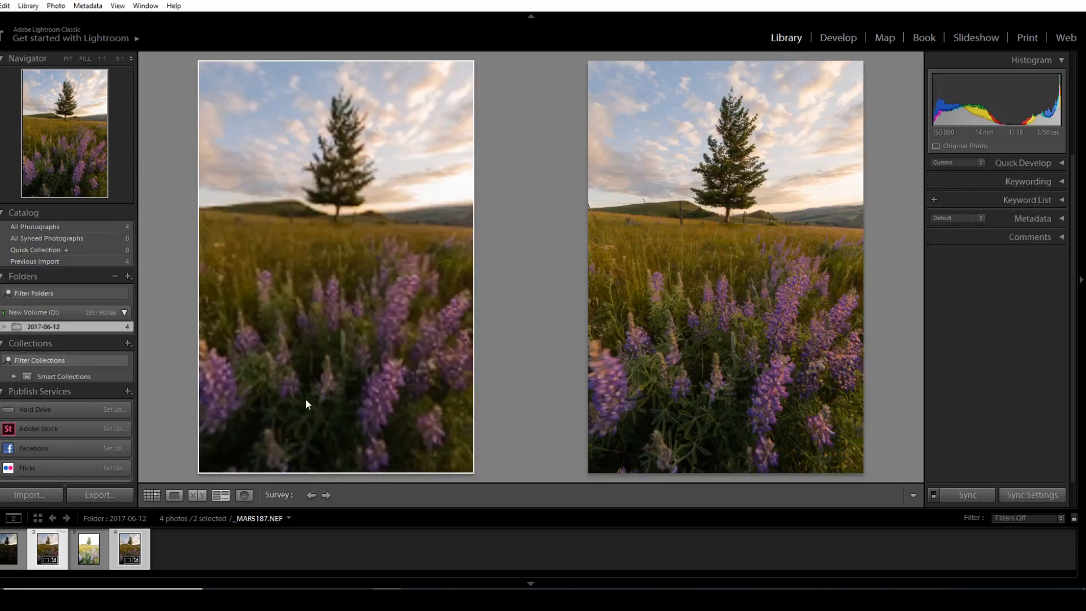
left_click(4, 280)
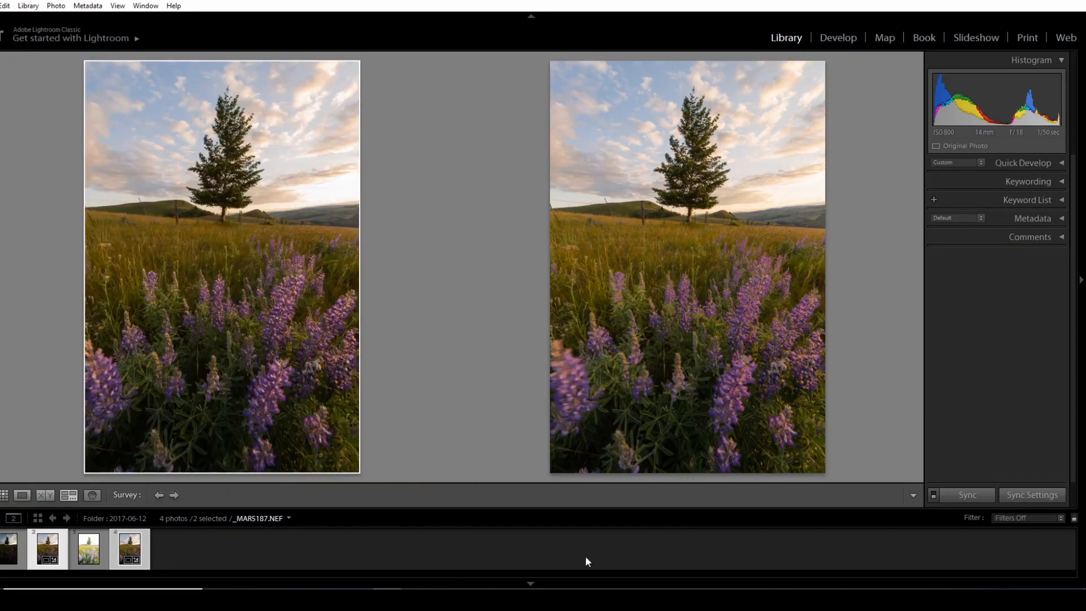
left_click(557, 583)
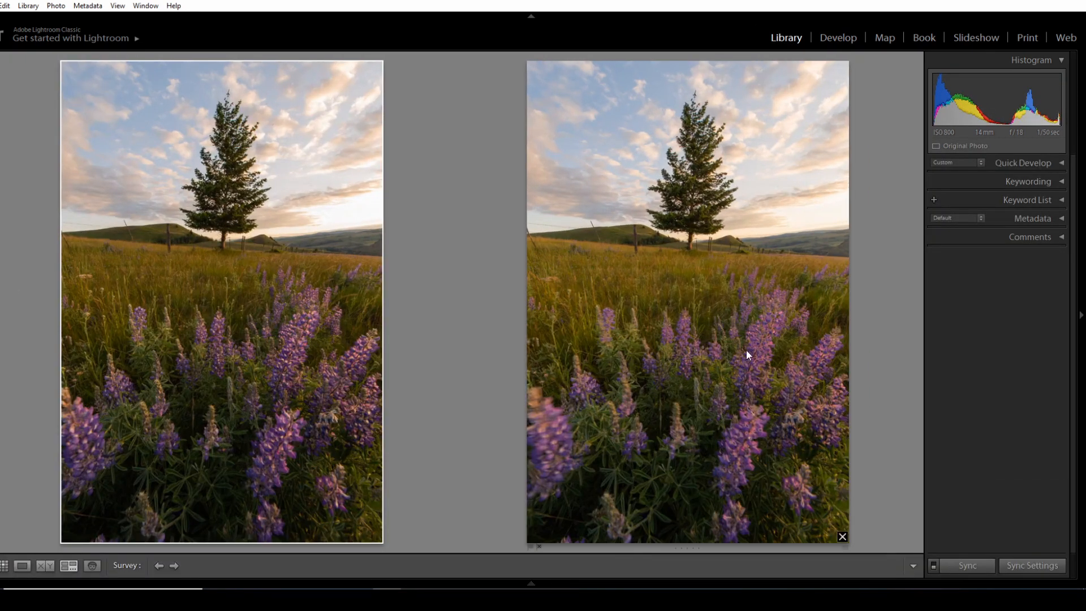
left_click(688, 323)
left_click(365, 281)
left_click(701, 346)
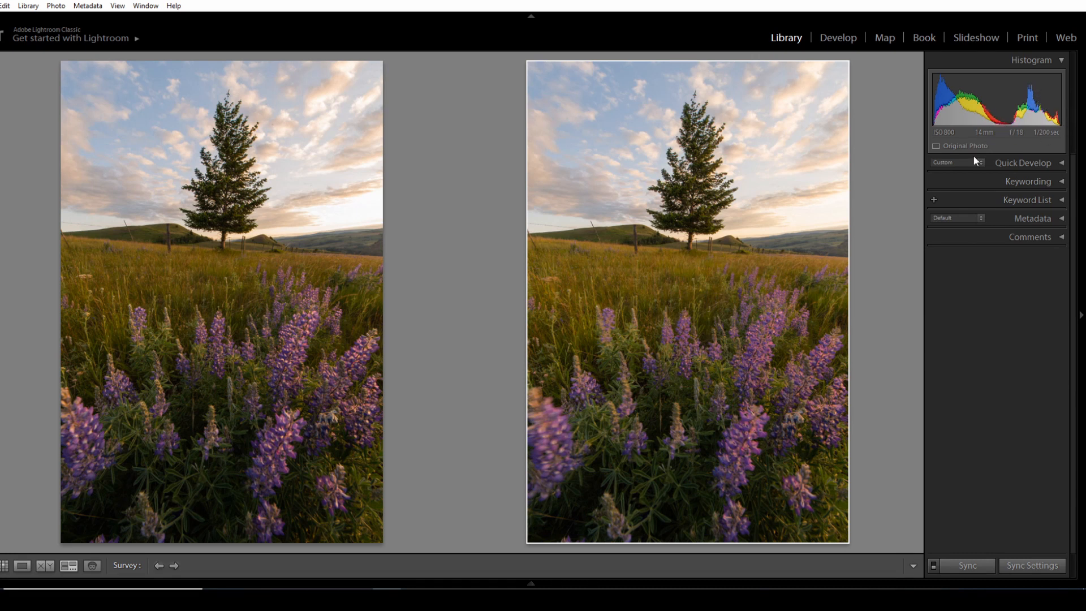
left_click(273, 303)
left_click(533, 306)
left_click(531, 583)
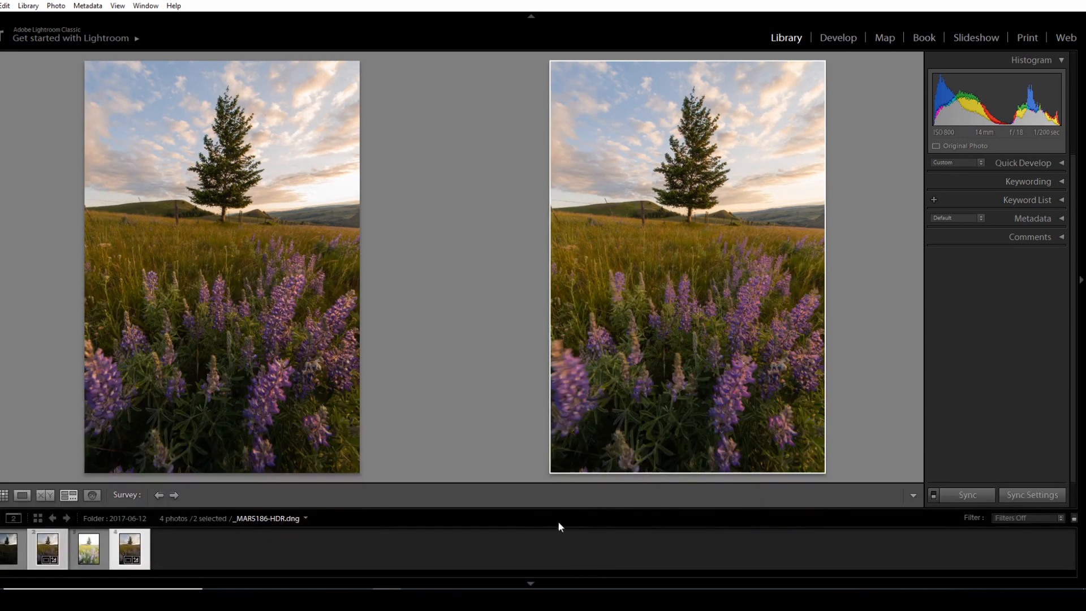
- Inspect the lupines in _MARS186-HDR.dng at full magnification in Loupe view, and restore the full-photo view with the side panel
double_click(762, 283)
left_click(578, 365)
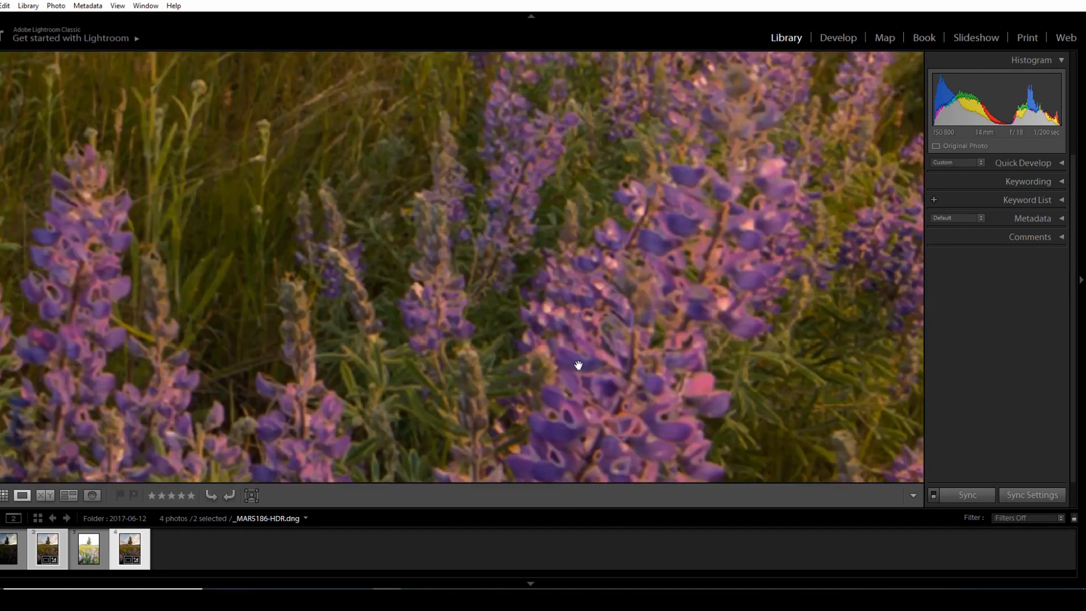
left_click_drag(579, 365, 582, 257)
left_click_drag(687, 231, 654, 276)
left_click(654, 276)
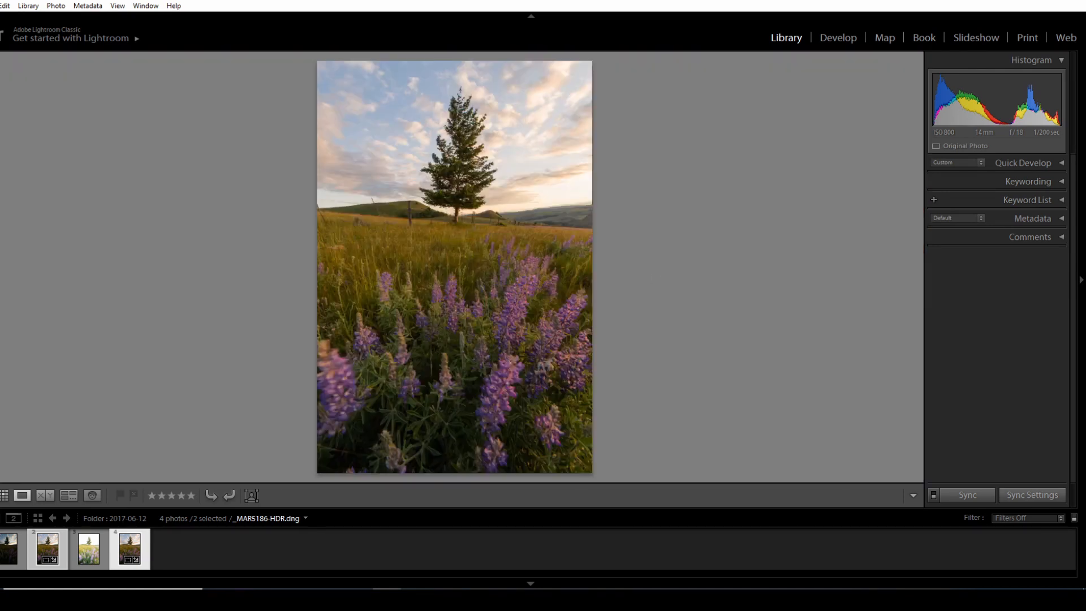
left_click(2, 279)
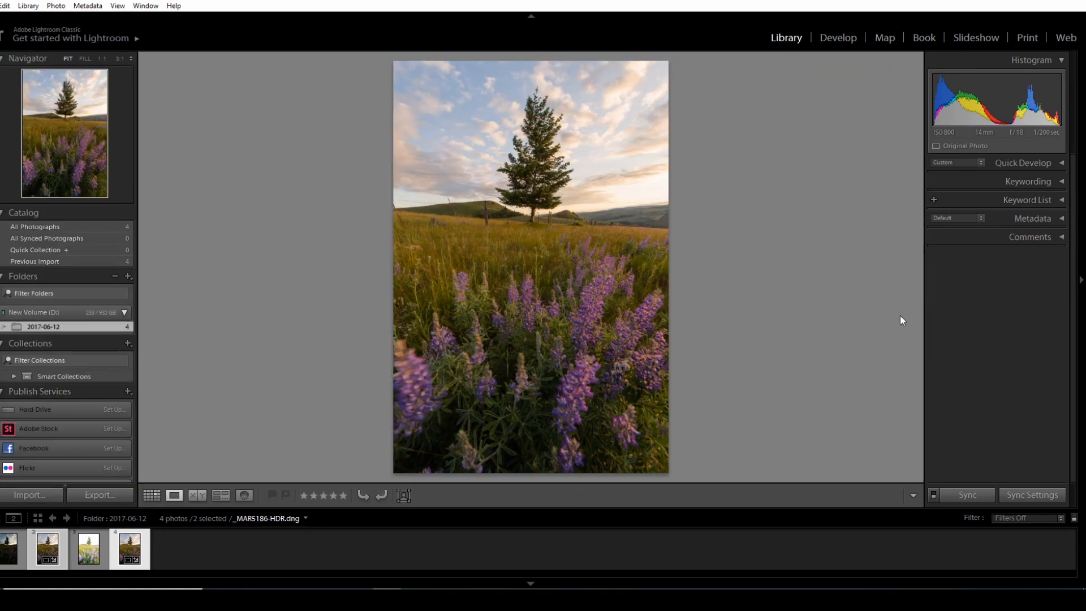
- Load the 2017-06-12 folder as the import source and find the lupine meadow brackets near the end of the shoot
key("ctrl+shift+i")
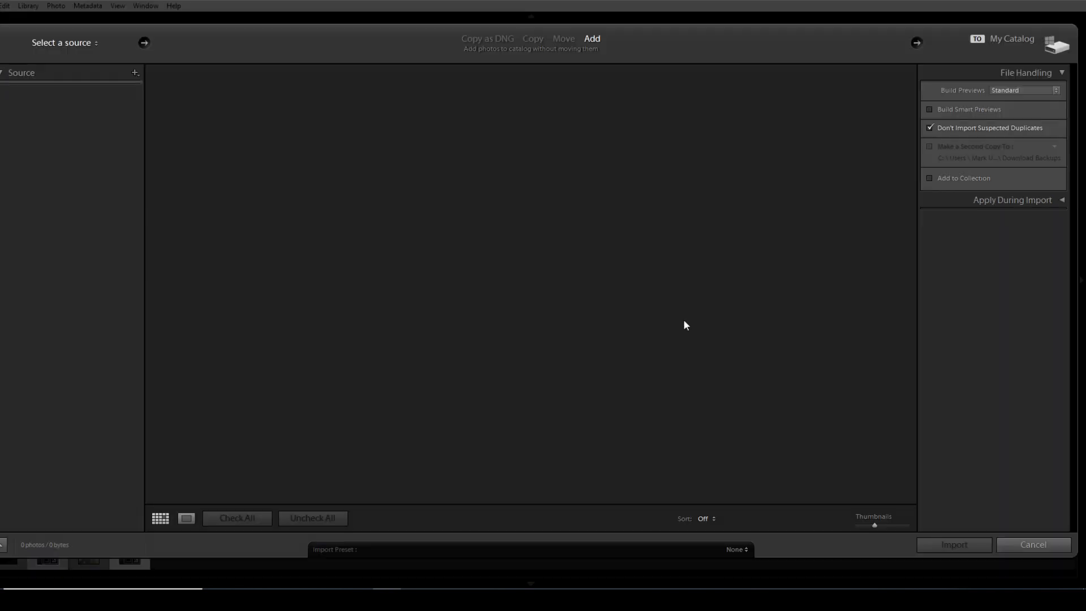
left_click(103, 357)
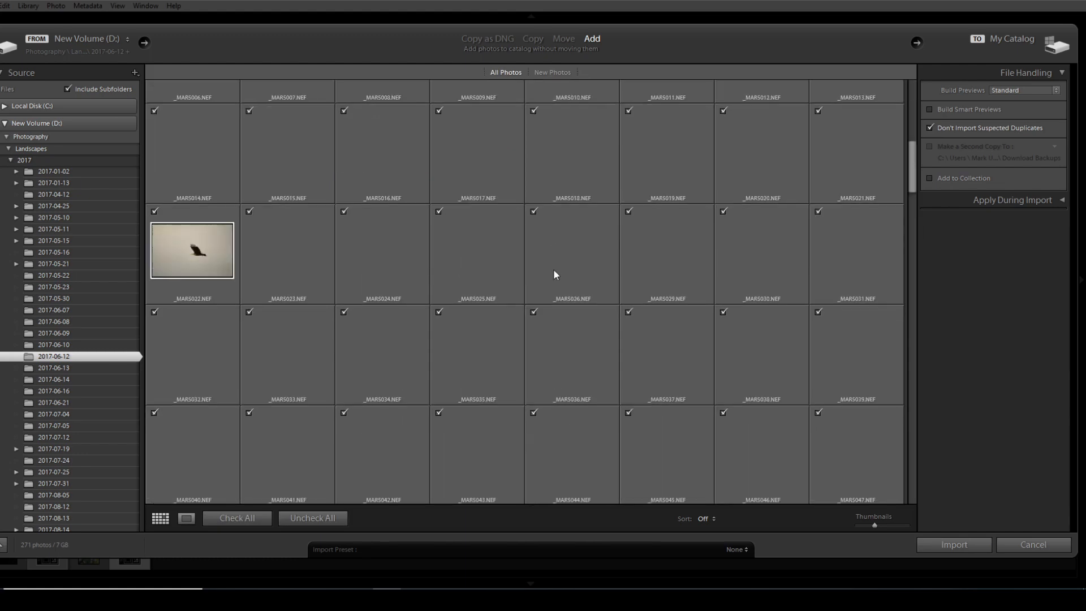
scroll(534, 306, "down", 20)
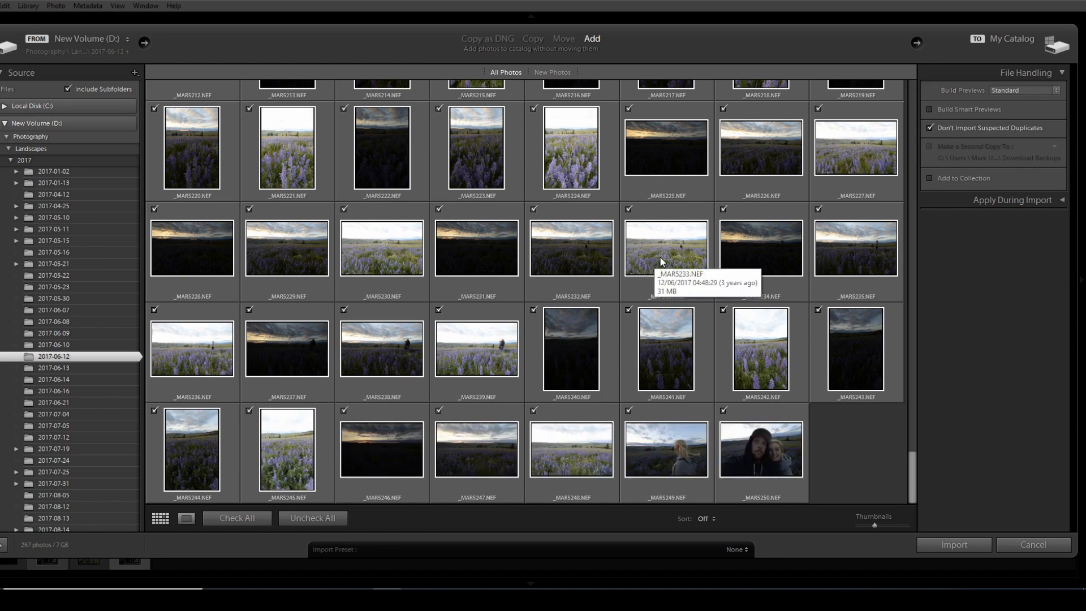
- Import only the three bracketed exposures _MARS231.NEF, _MARS232.NEF and _MARS233.NEF, with all other photos unchecked
left_click(623, 263)
left_click(450, 260, "shift")
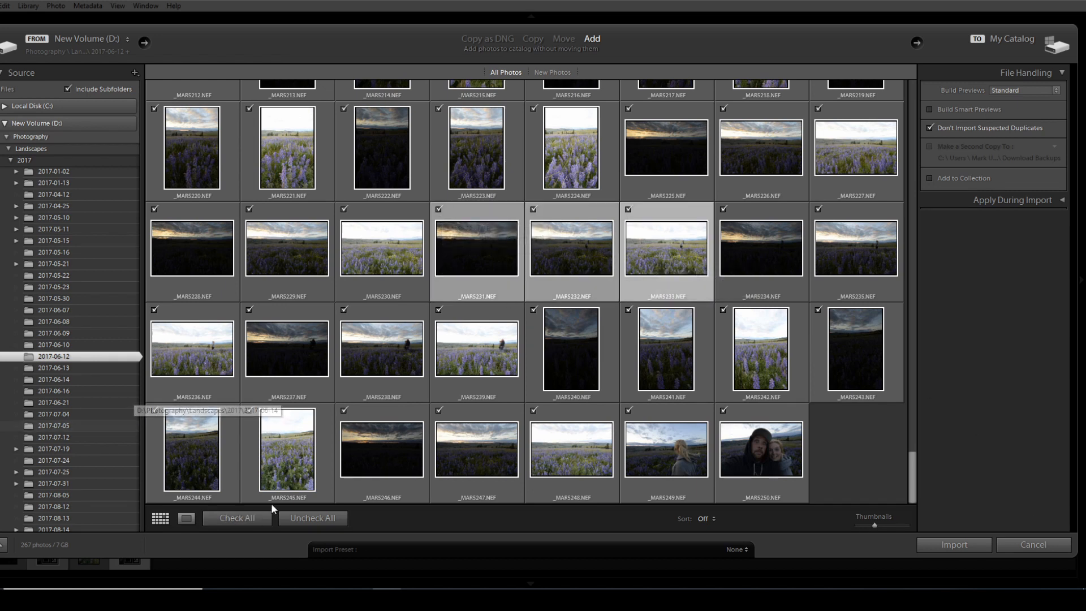
left_click(301, 519)
left_click(439, 209)
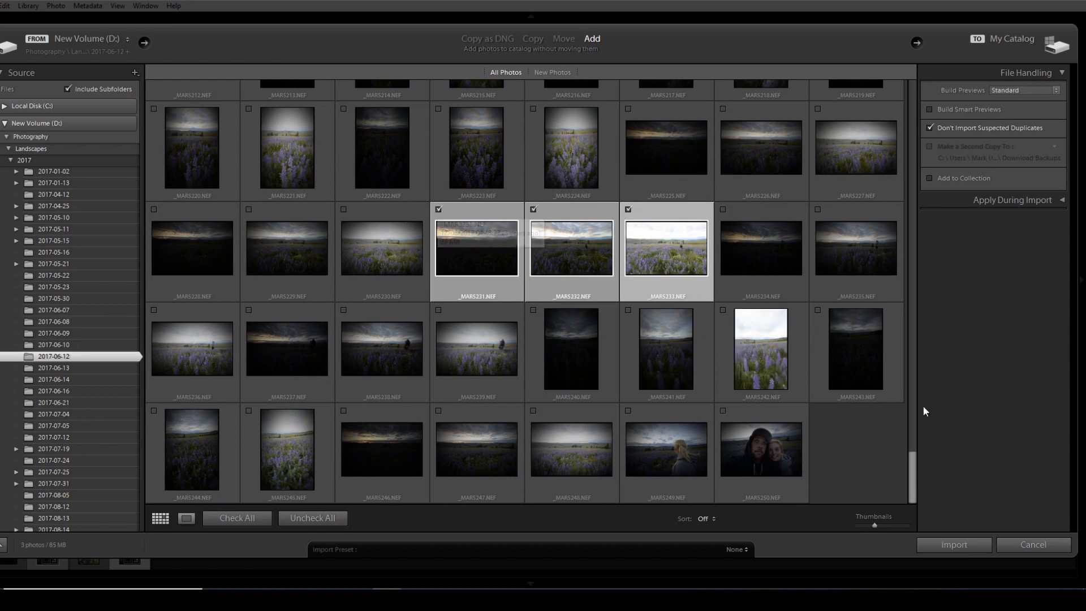
left_click(955, 545)
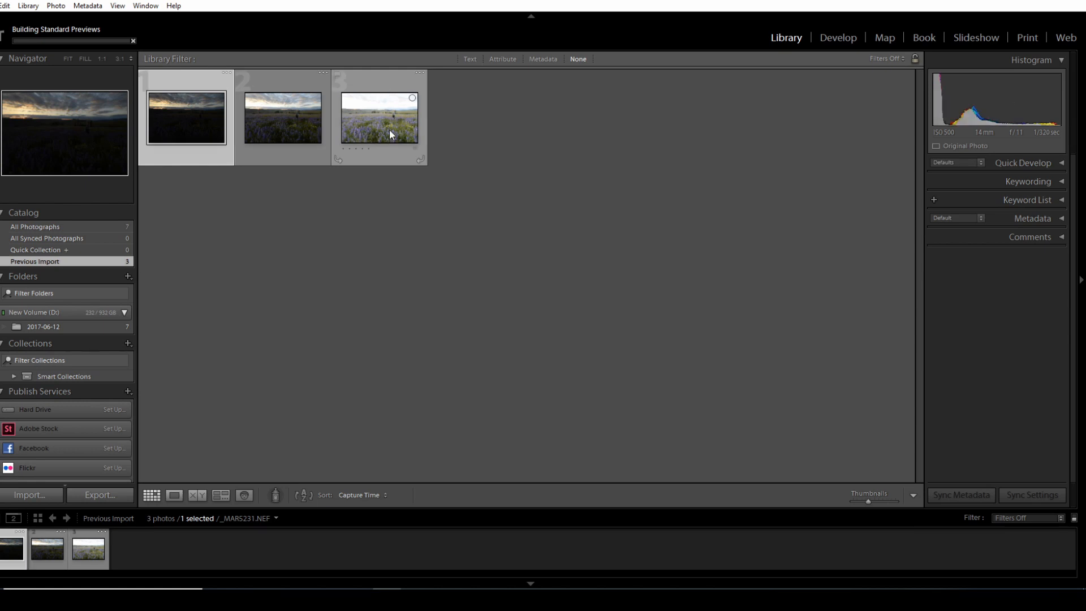
- Merge the three imported exposures into an HDR photo with Auto Align on, Auto Settings off and Deghost Amount None
key("ctrl+a")
right_click(384, 120)
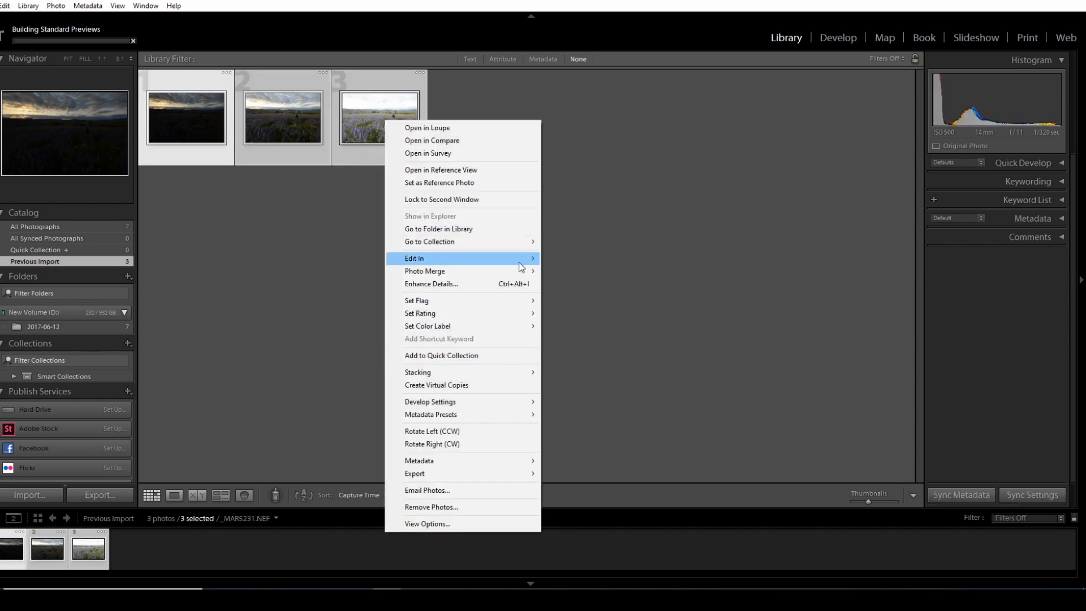
mouse_move(518, 269)
left_click(580, 272)
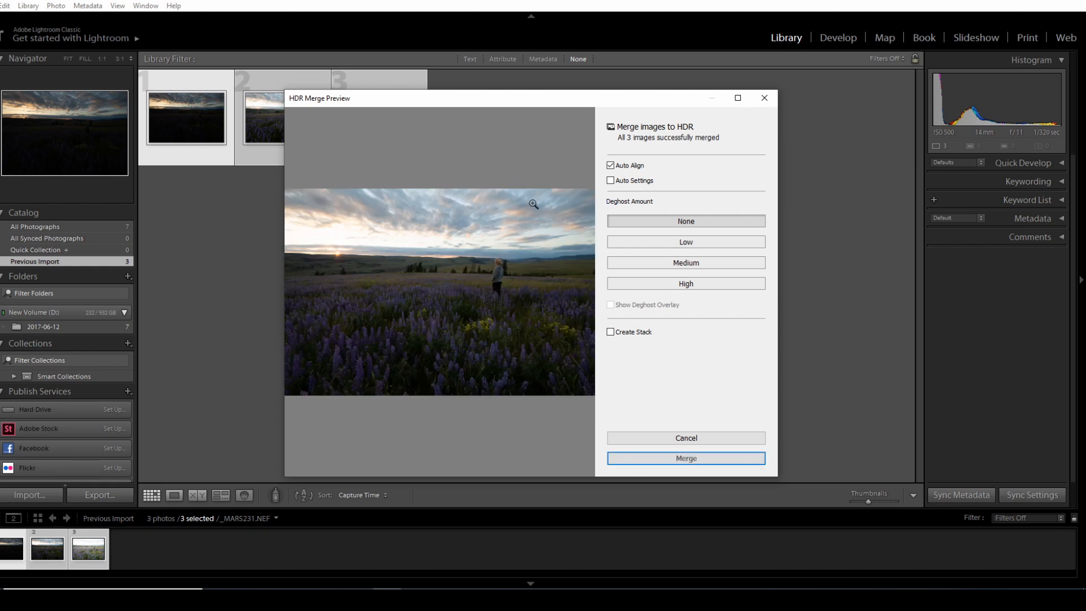
left_click(704, 459)
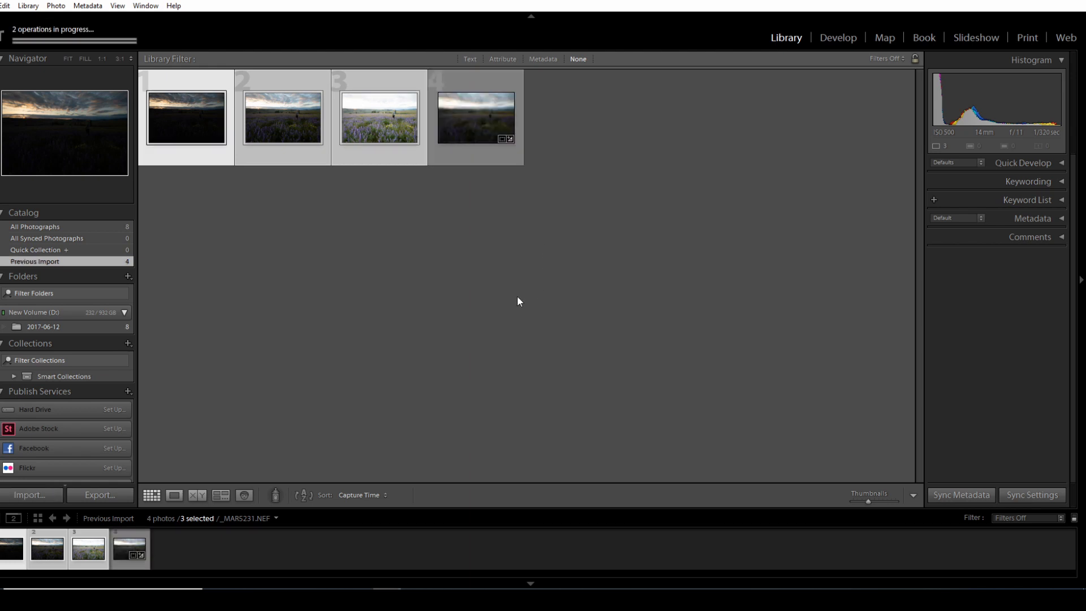
- View _MARS231-HDR.dng in Loupe view and compare it with each of its three source exposures
left_click(430, 305)
left_click(450, 124)
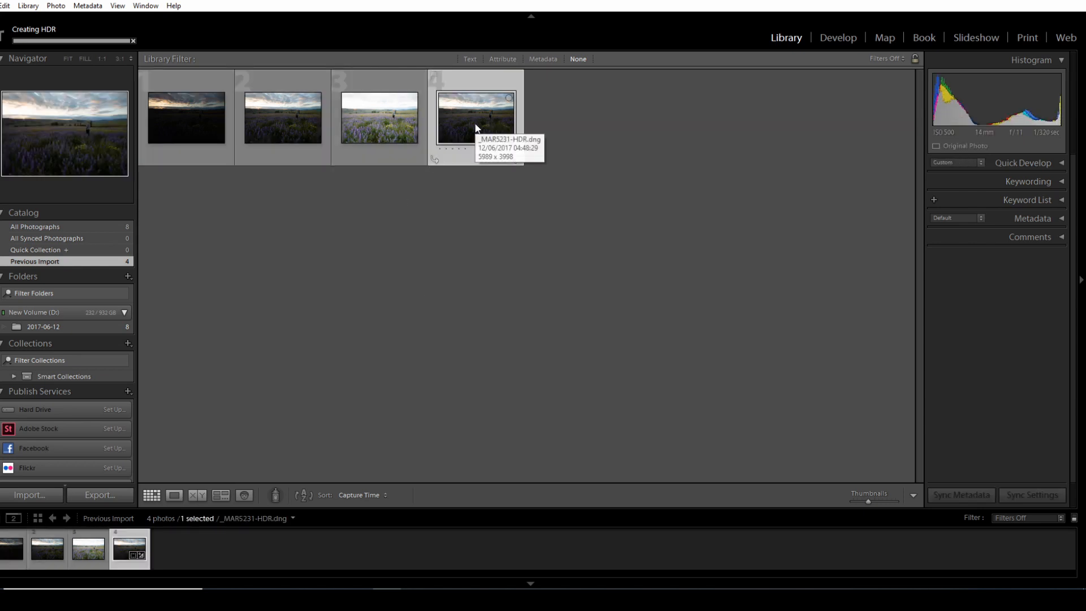
double_click(476, 128)
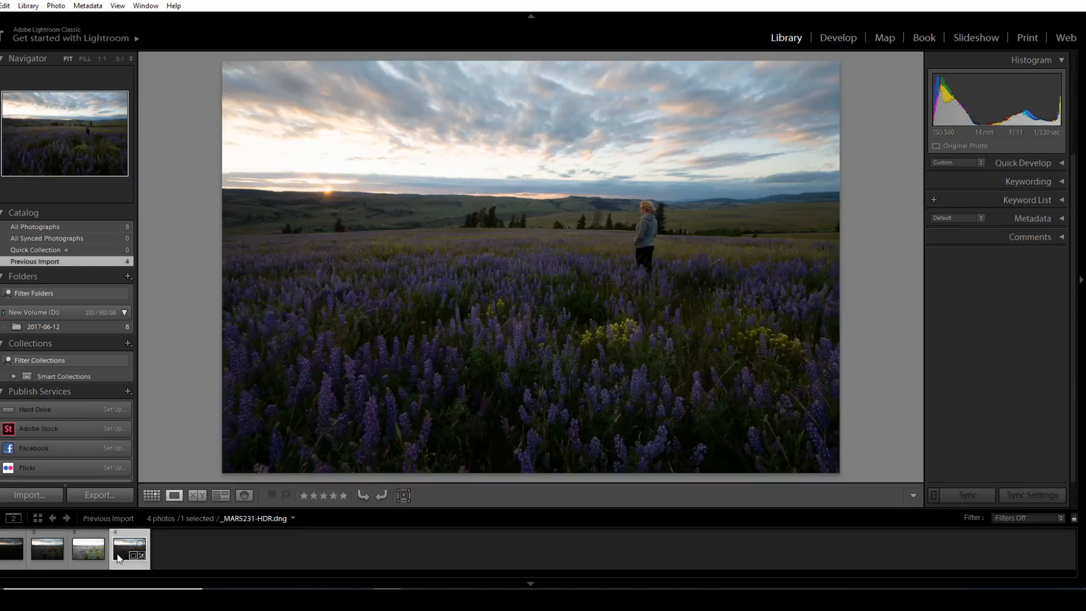
left_click(90, 552)
key("Left")
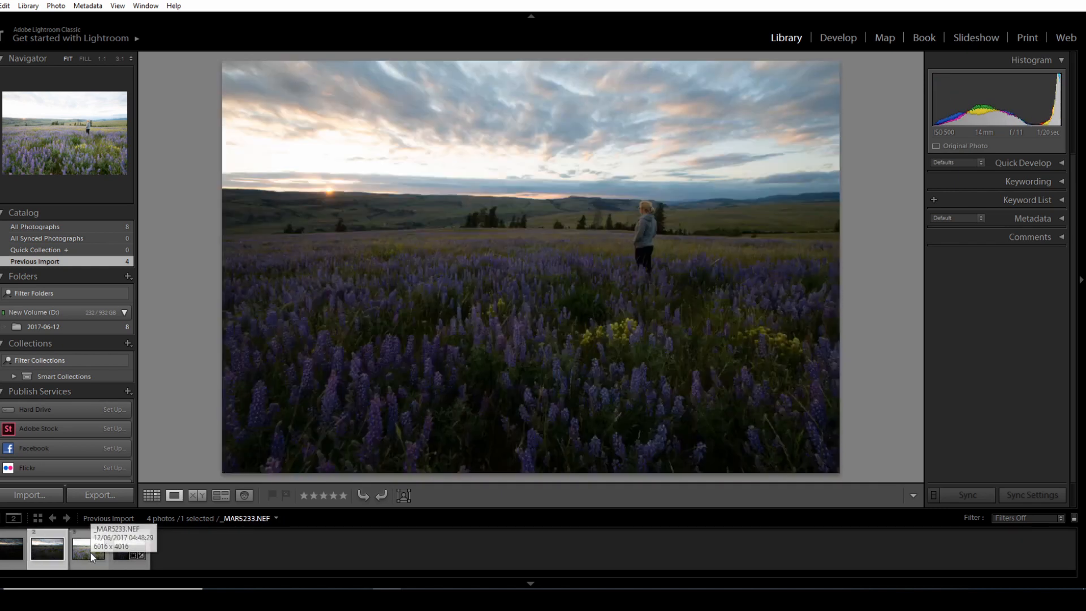
key("Left")
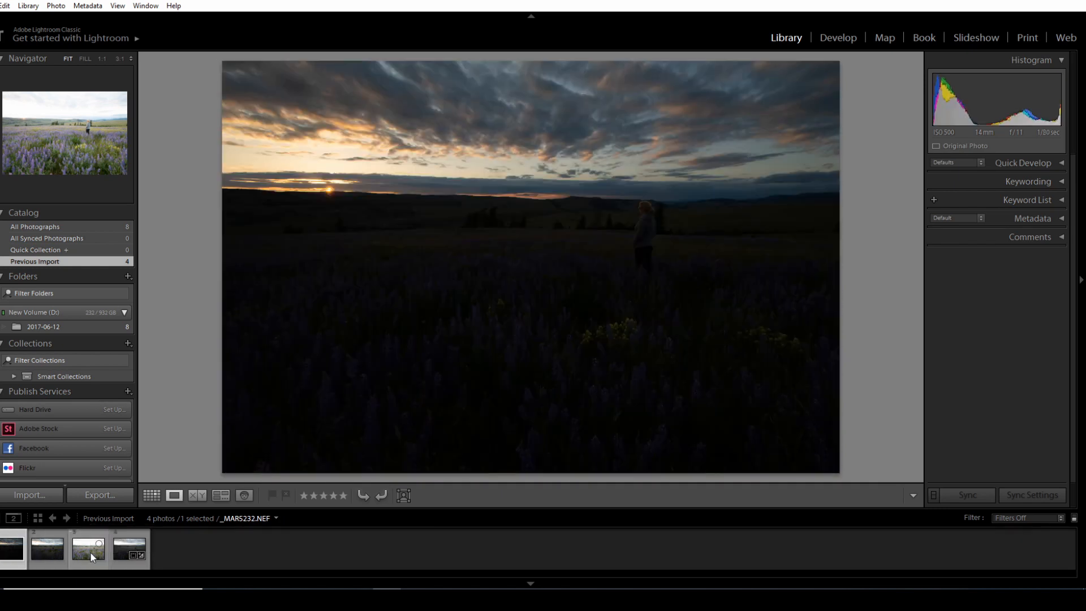
key("Right")
key("Right")
key("Right")
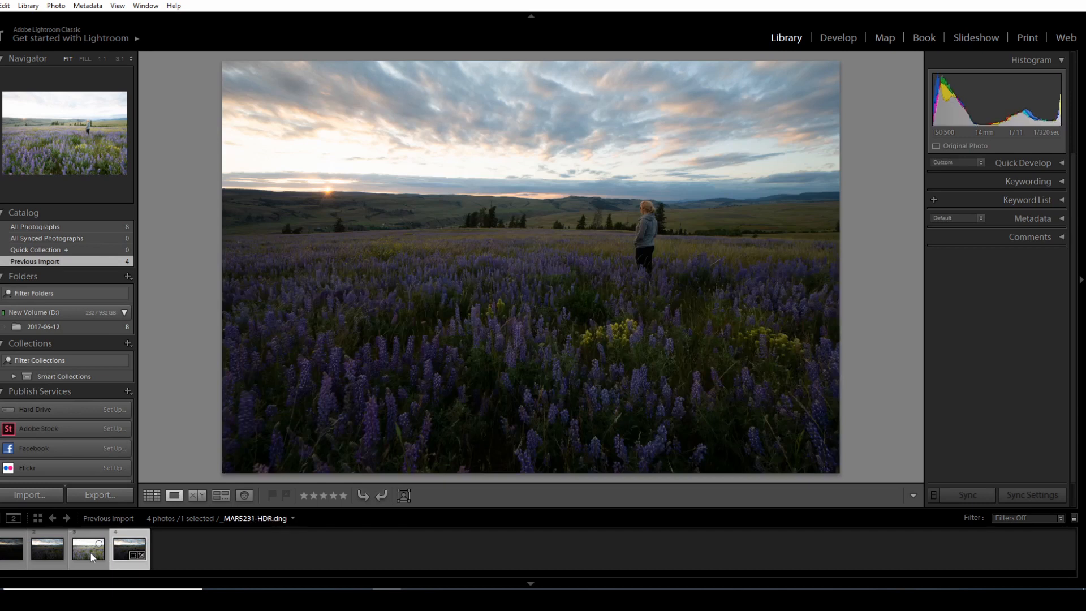
- Bring _MARS231-HDR.dng into Develop and examine its lupines and yellow flowers at 1:1, returning to the fitted view
left_click(829, 35)
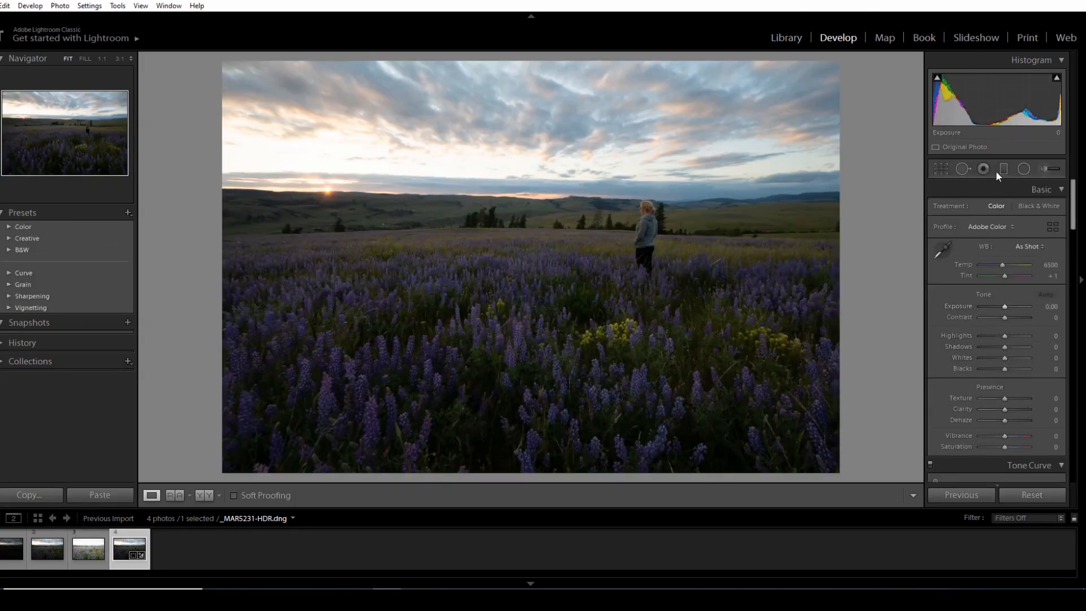
left_click(749, 439)
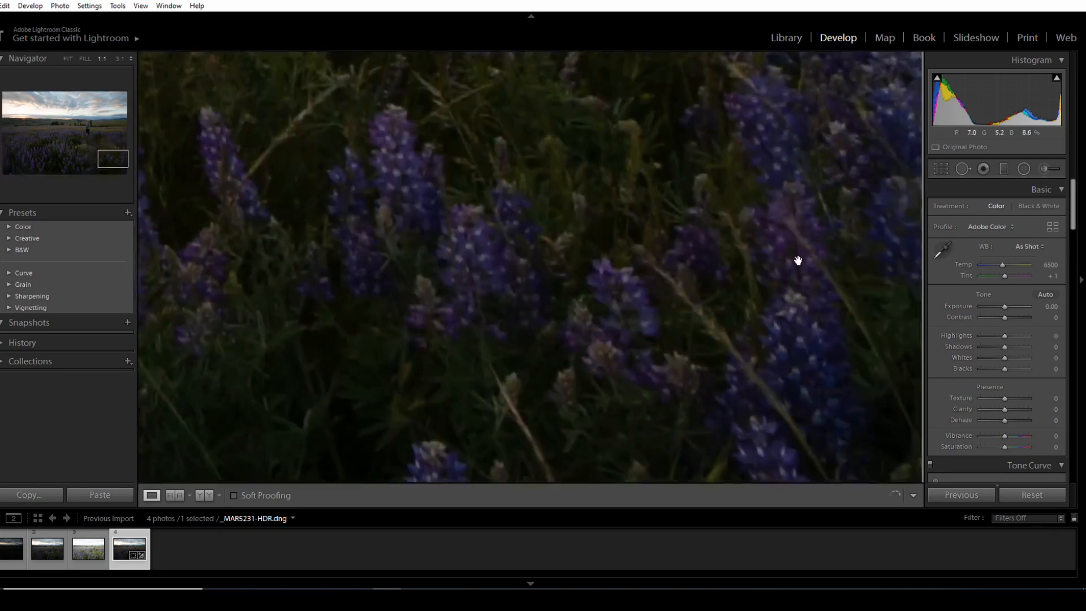
left_click_drag(798, 259, 678, 201)
left_click_drag(601, 215, 919, 269)
left_click_drag(674, 257, 904, 257)
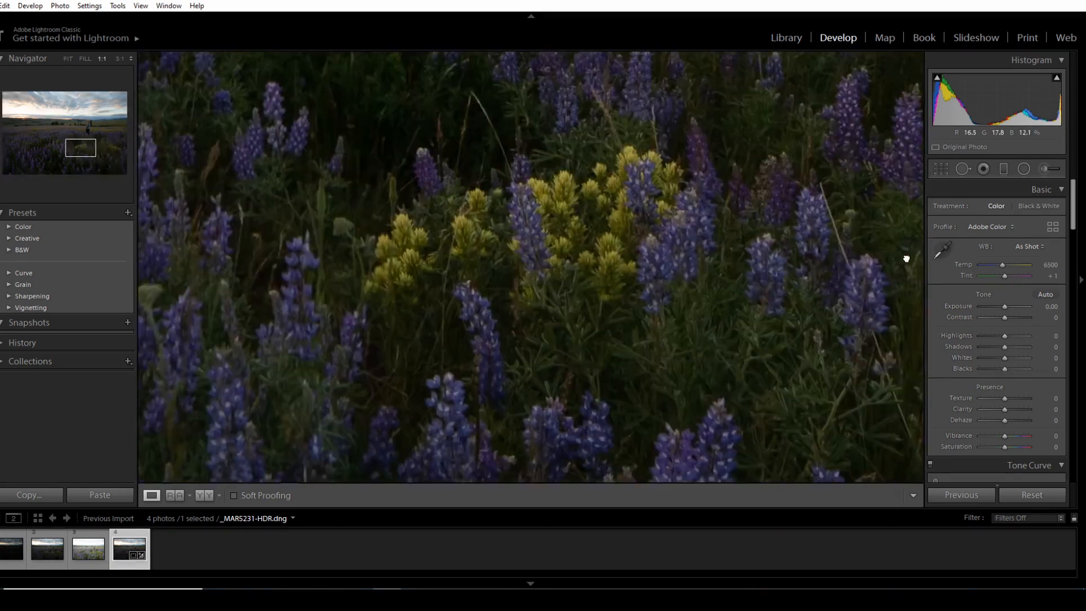
left_click_drag(446, 260, 916, 339)
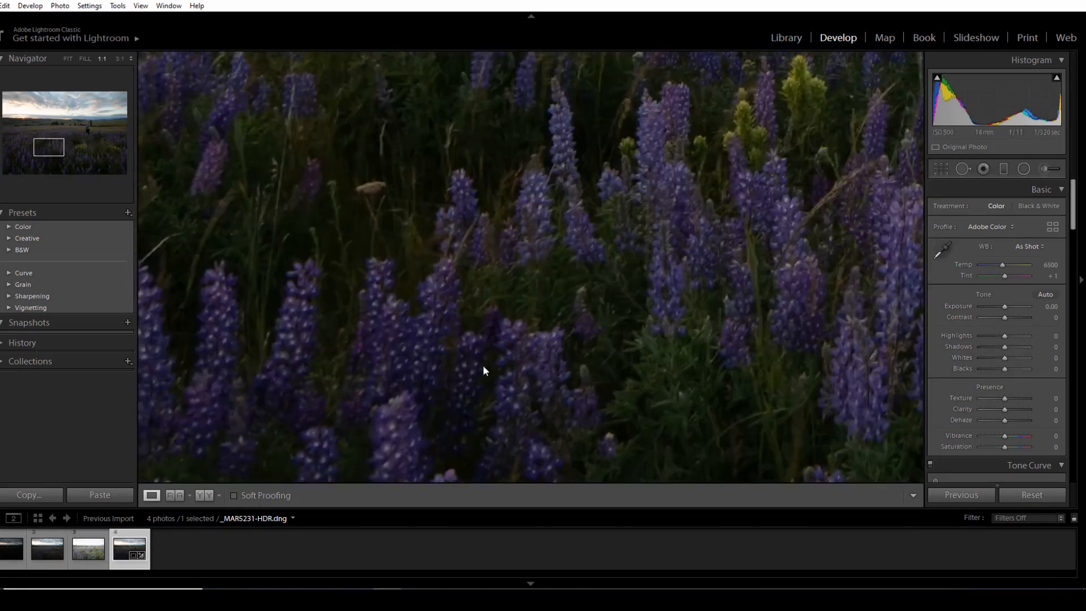
left_click_drag(485, 371, 759, 90)
left_click(554, 261)
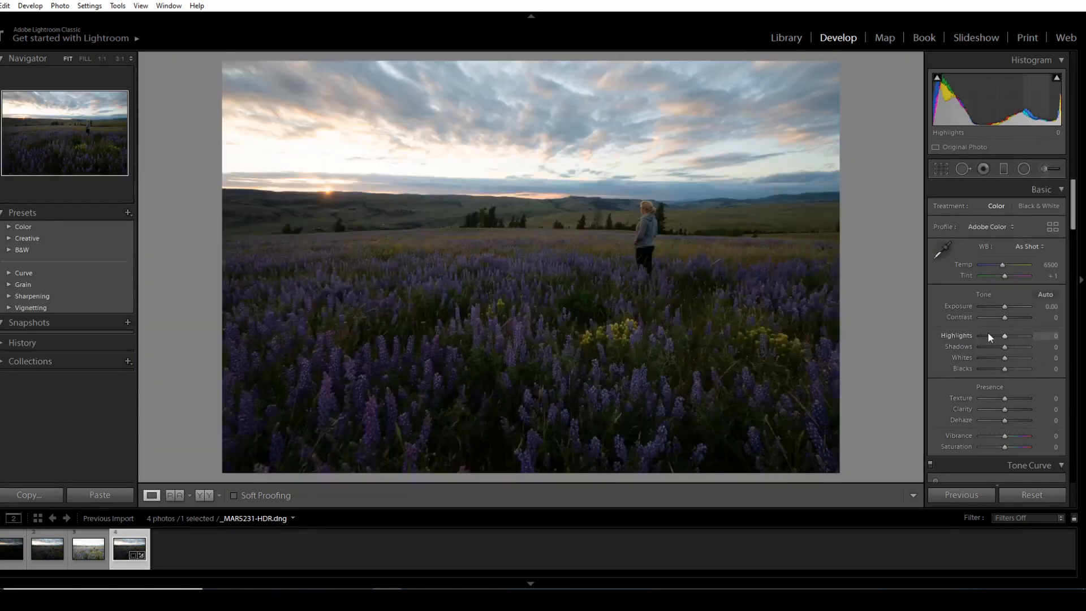
- Turn on Remove Chromatic Aberration and Enable Profile Corrections for the HDR photo
scroll(1056, 348, "down", 15)
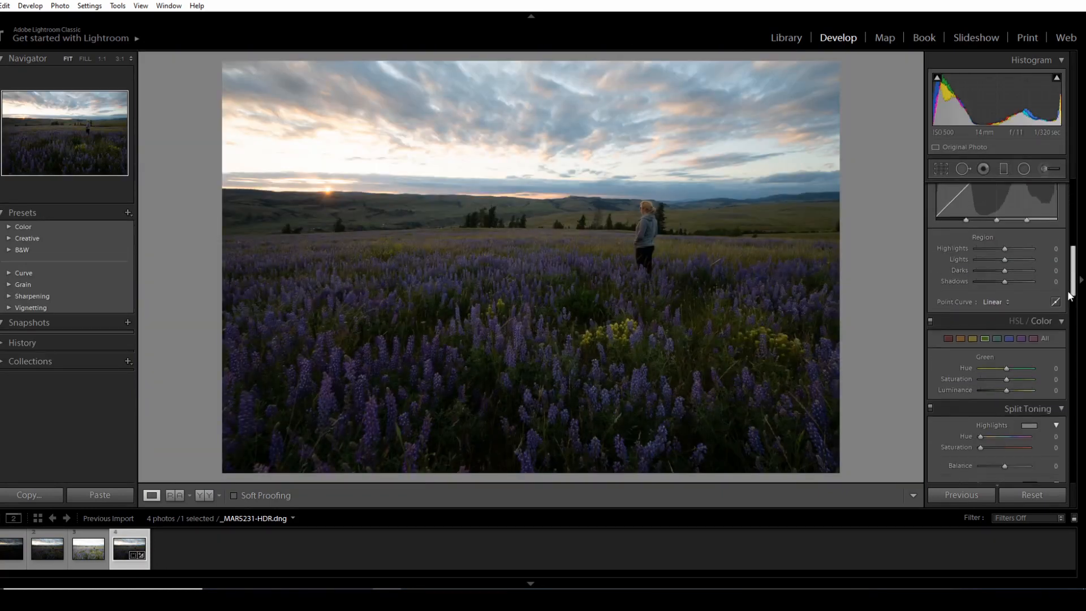
scroll(1056, 348, "down", 5)
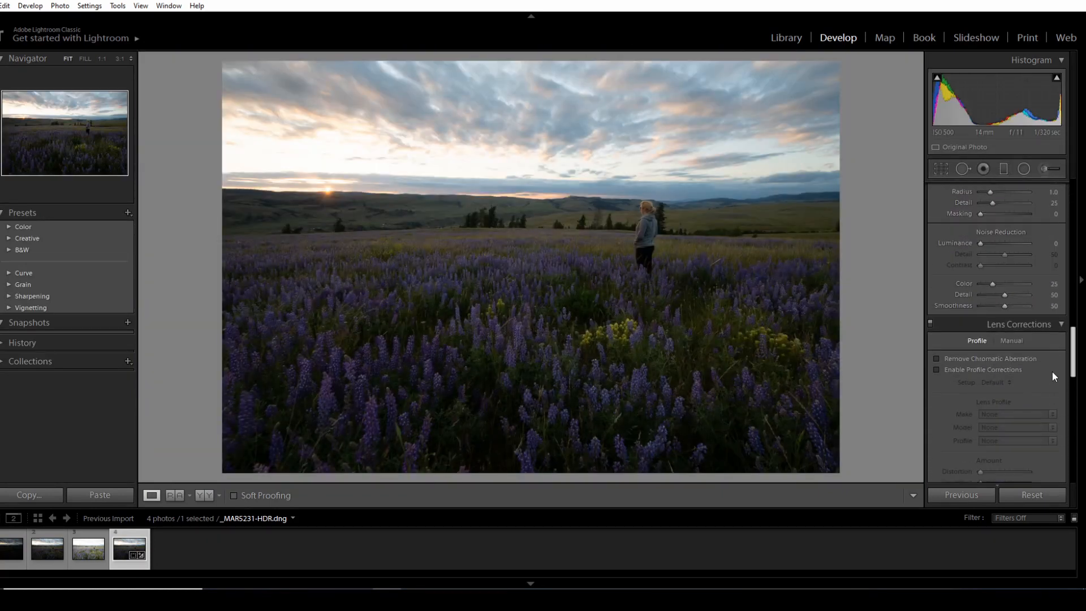
left_click(976, 366)
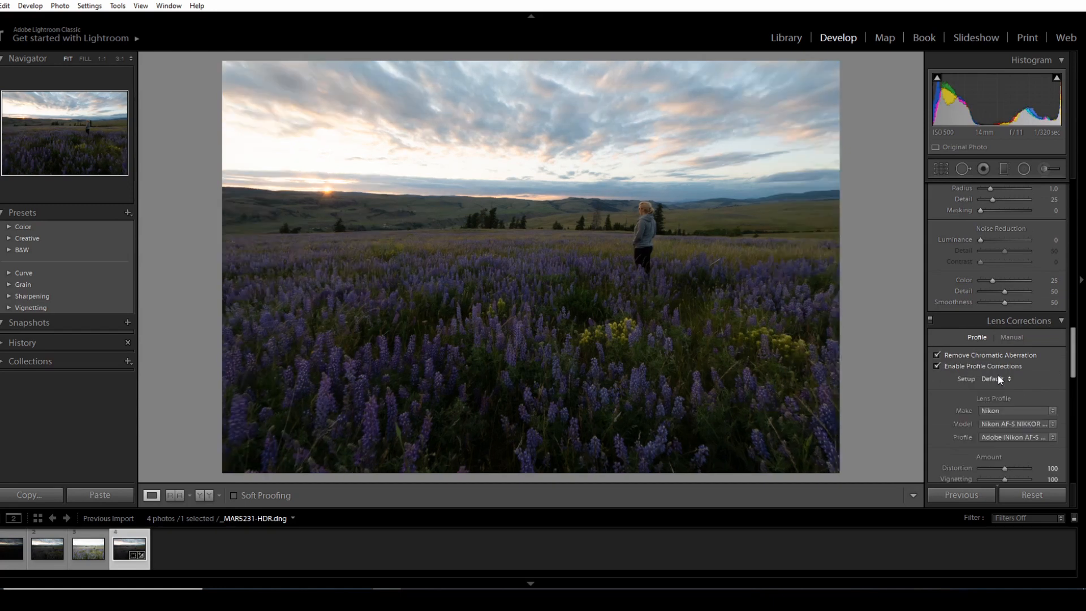
- Try Highlights -48, Whites -24, Shadows +48 and Blacks +38 on the HDR photo, and reset all its develop settings
left_click_drag(1073, 361, 1066, 169)
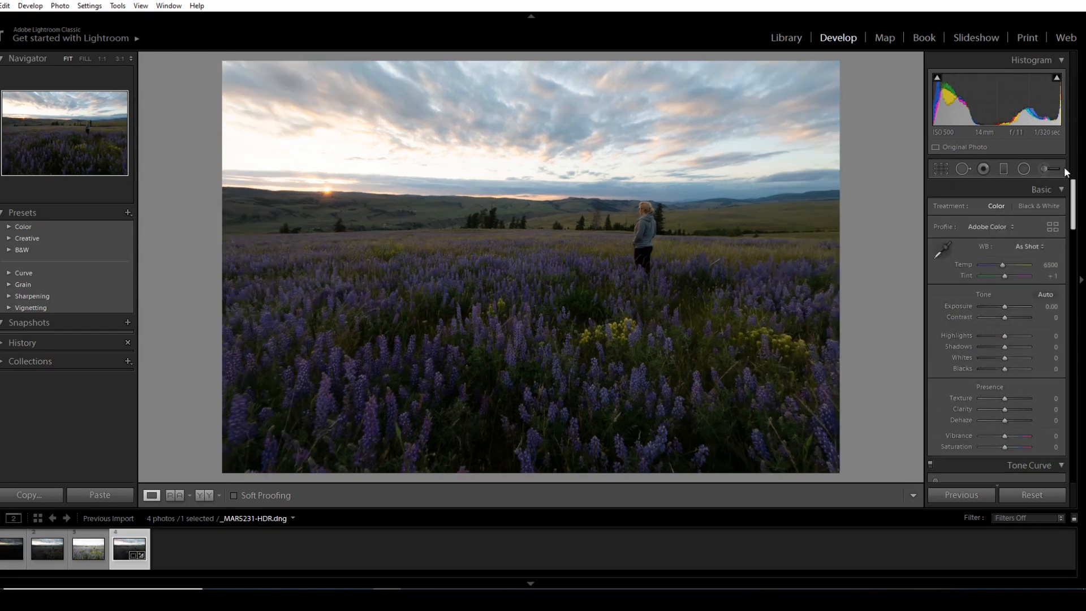
left_click(993, 337)
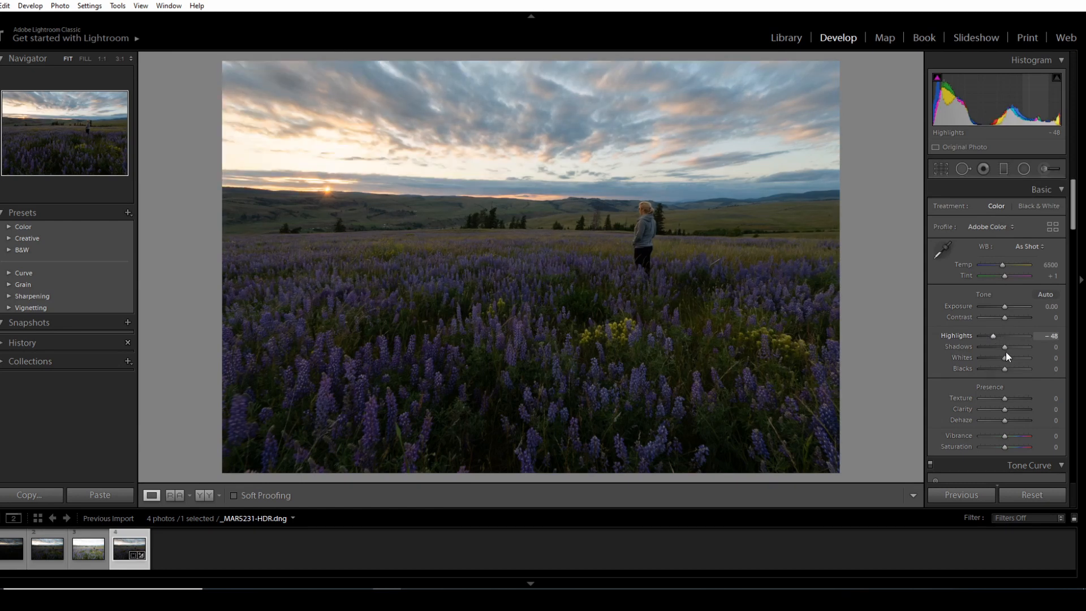
left_click_drag(1005, 357, 1017, 348)
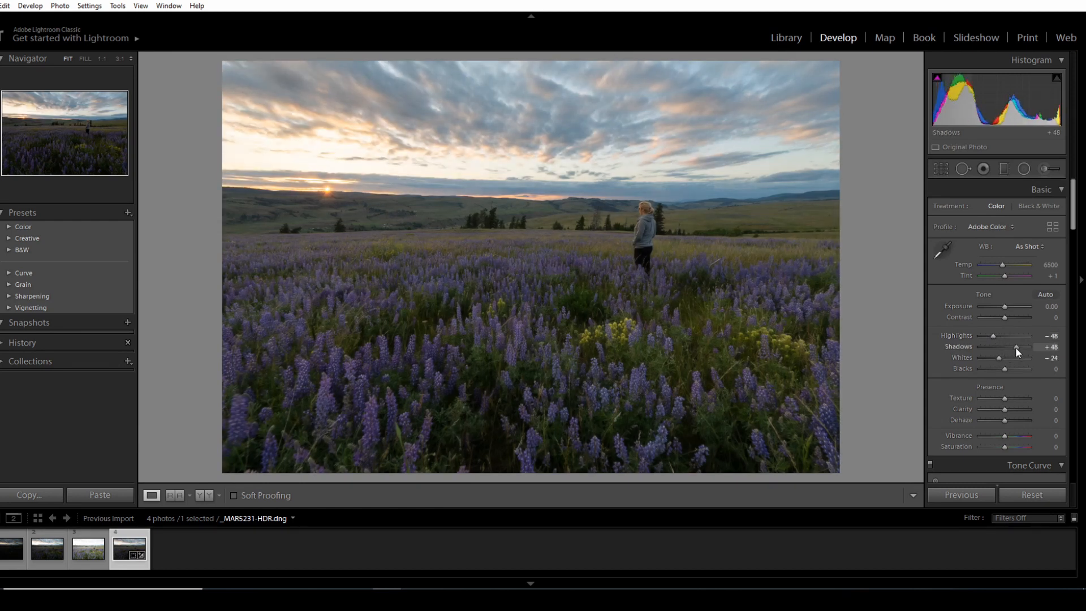
left_click_drag(1004, 369, 1014, 369)
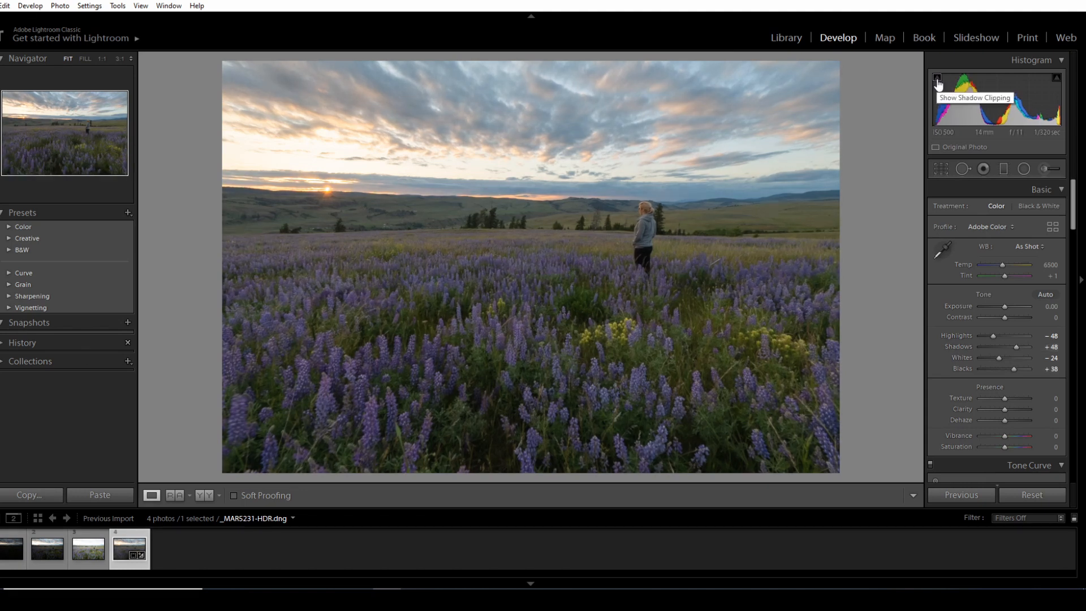
left_click(1032, 495)
- Reapply the HDR photo's lens corrections with chromatic aberration removal and profile corrections enabled
left_click_drag(1071, 222, 1071, 382)
left_click(1008, 266)
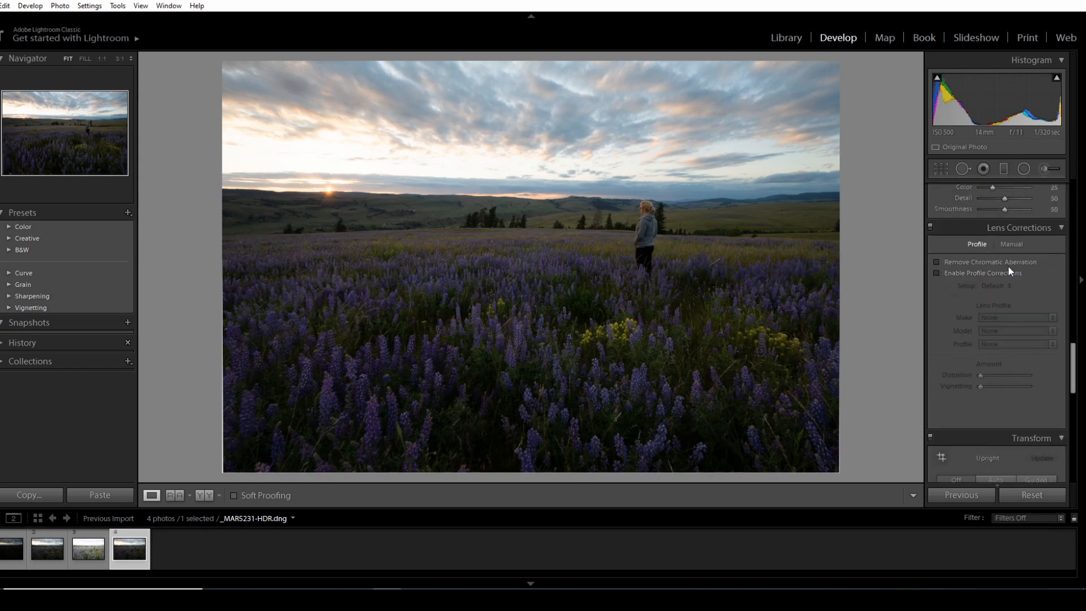
left_click(1008, 273)
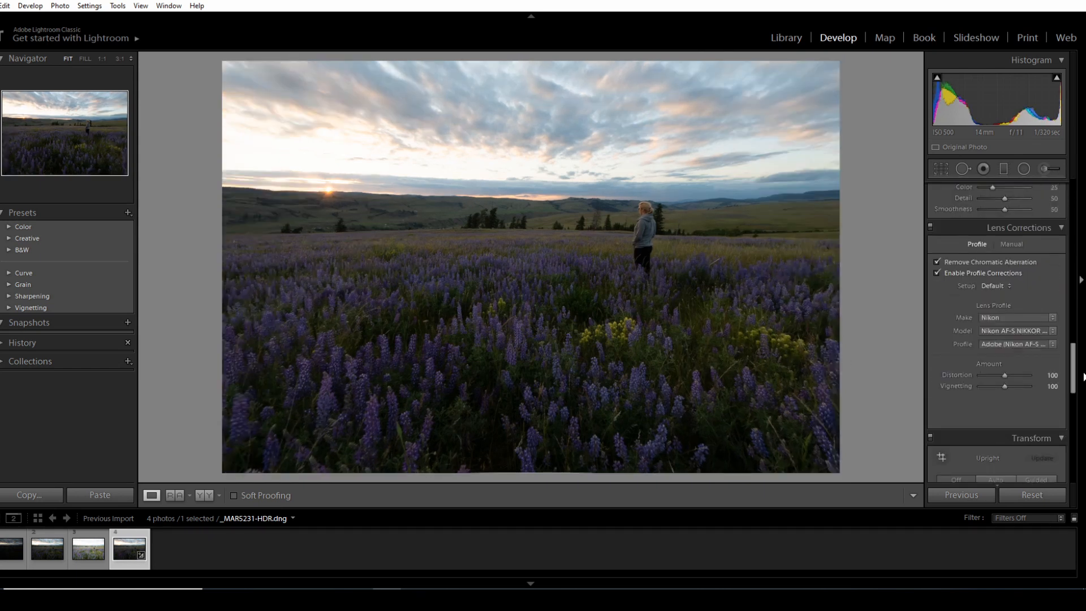
- Check the HDR photo for highlight clipping, and set Highlights to -50, Whites to -33, Shadows to +36 and Blacks to +36
left_click_drag(1073, 374, 1073, 214)
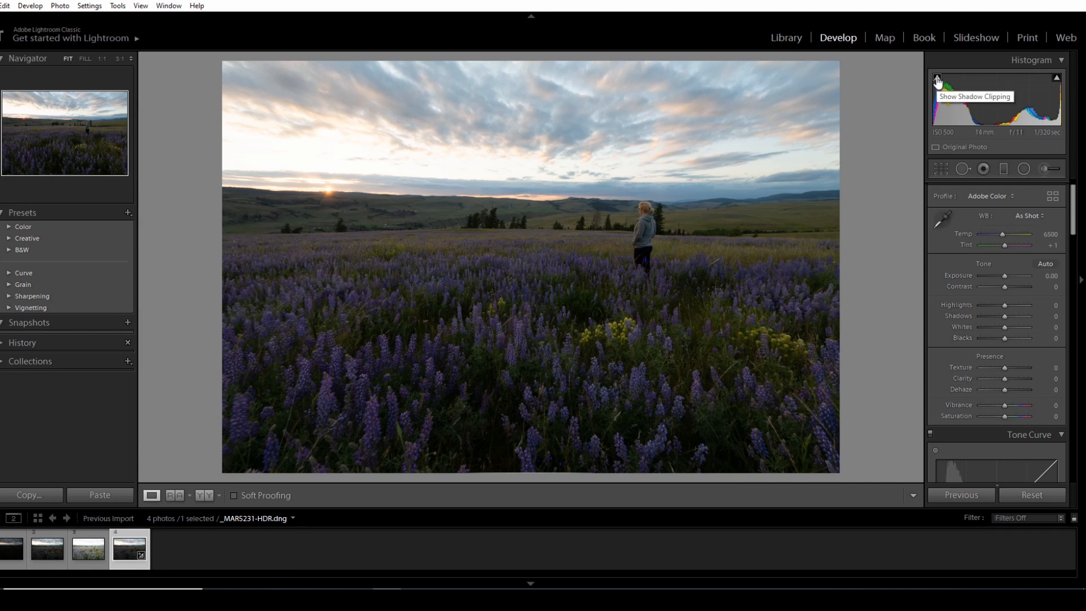
left_click(1057, 80)
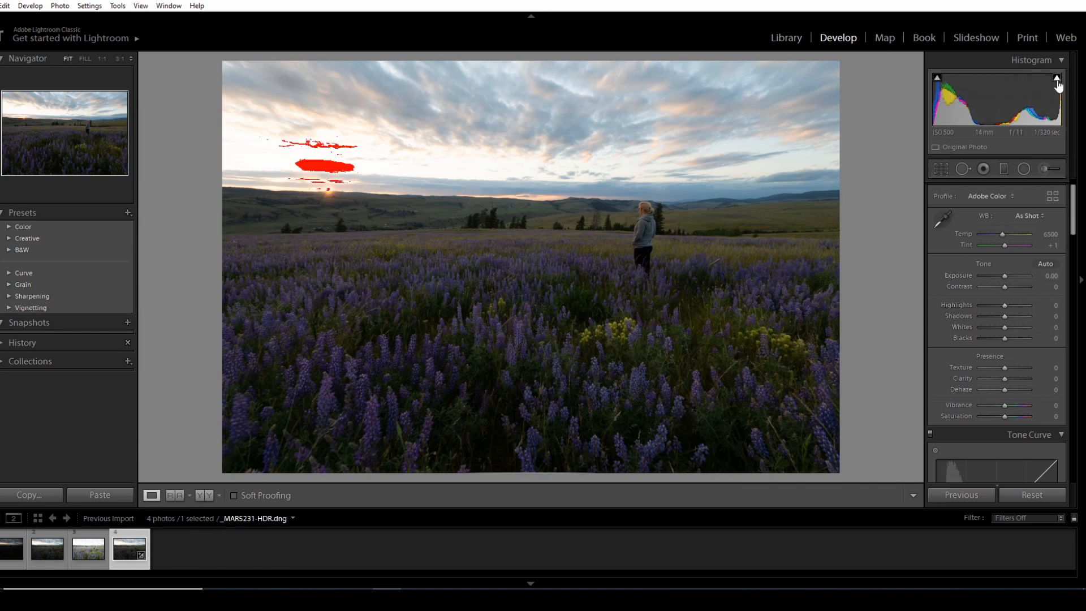
left_click(1057, 79)
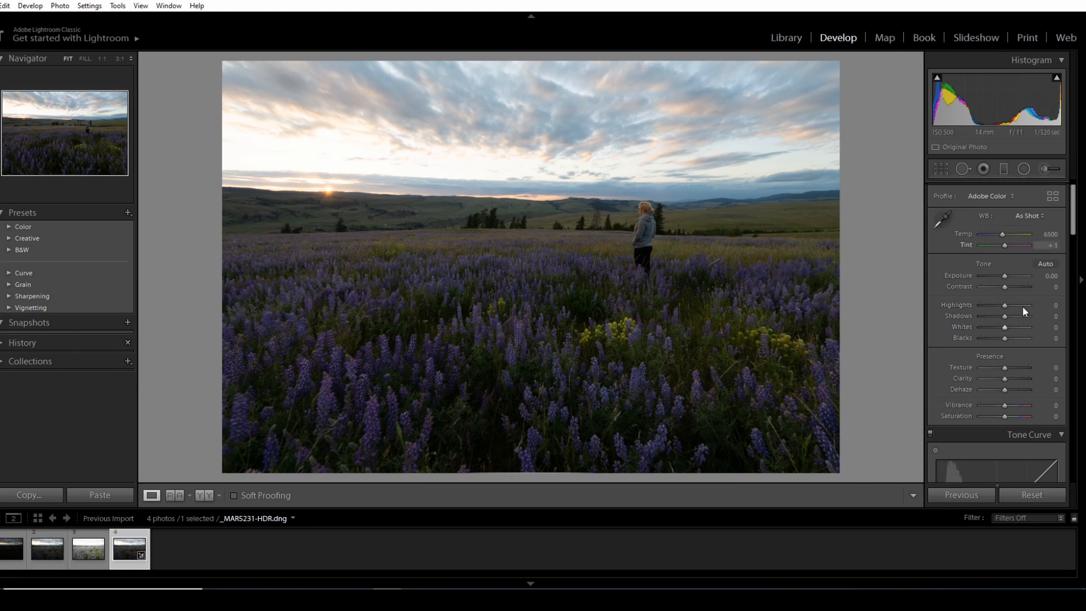
left_click(993, 306)
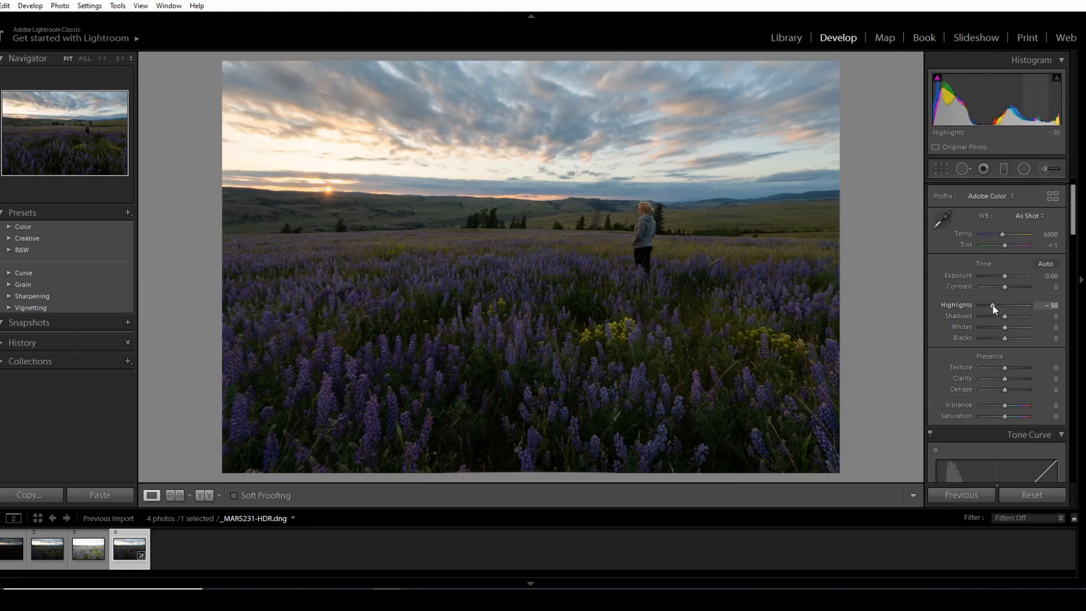
left_click(997, 327)
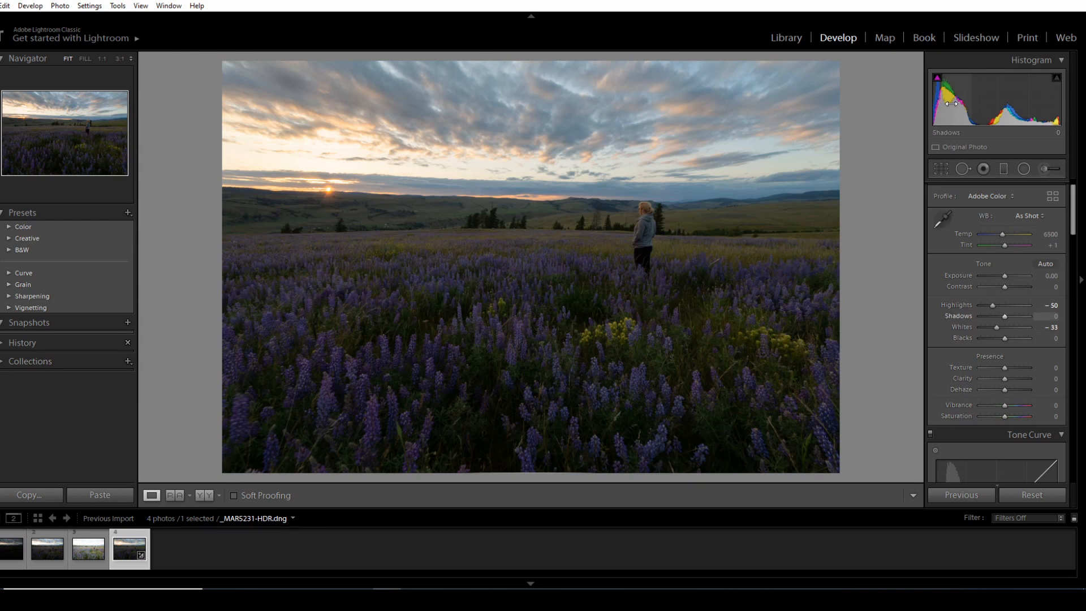
left_click_drag(1011, 317, 1013, 315)
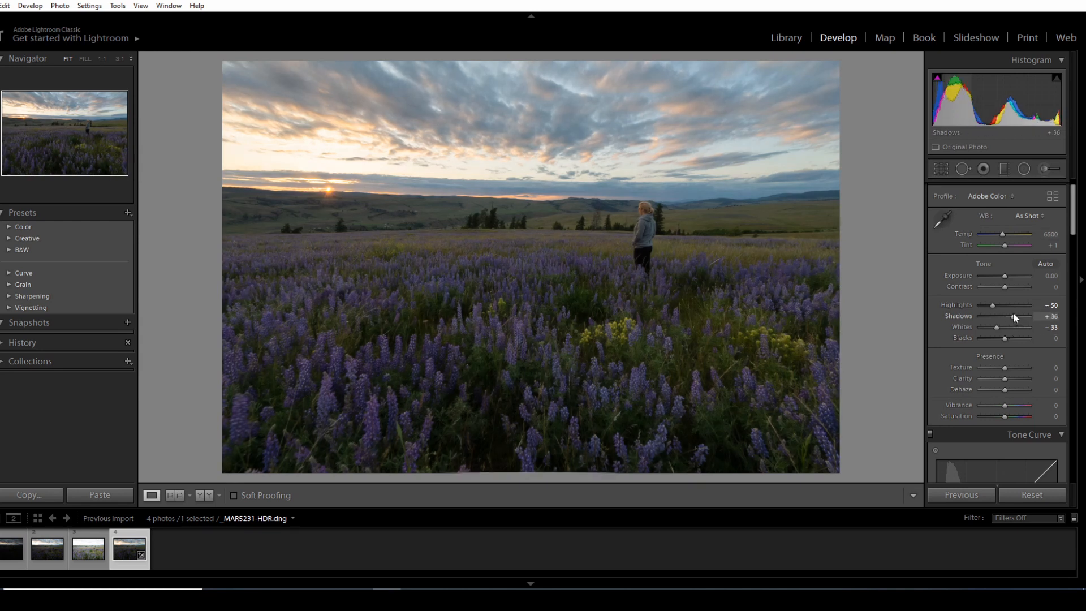
left_click(1014, 338)
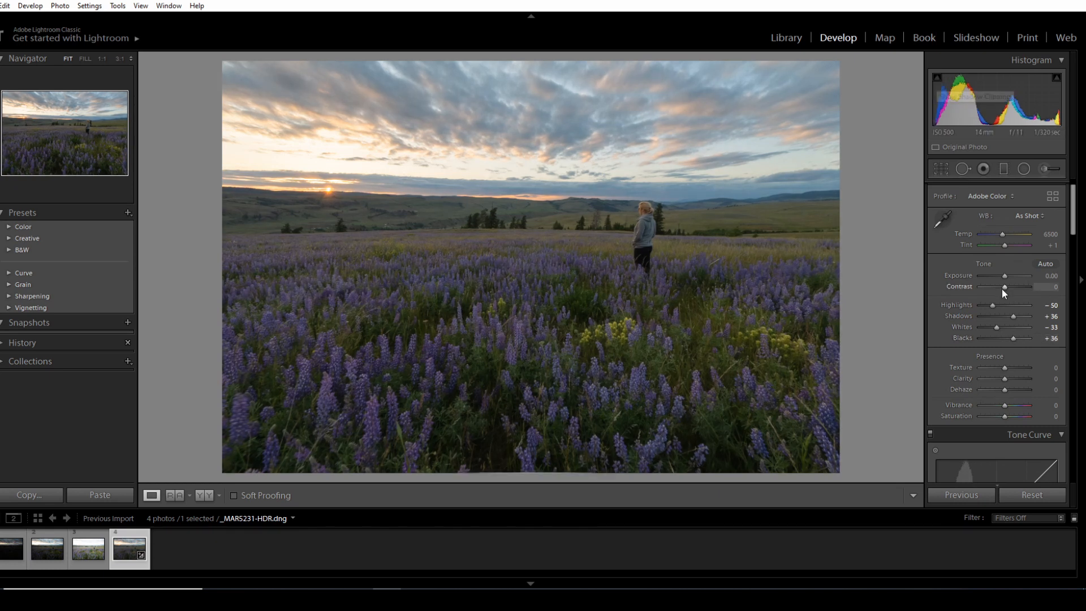
- Set the HDR photo's Contrast to +52, white balance to Cloudy and Highlights to -67
left_click_drag(1003, 288, 1016, 287)
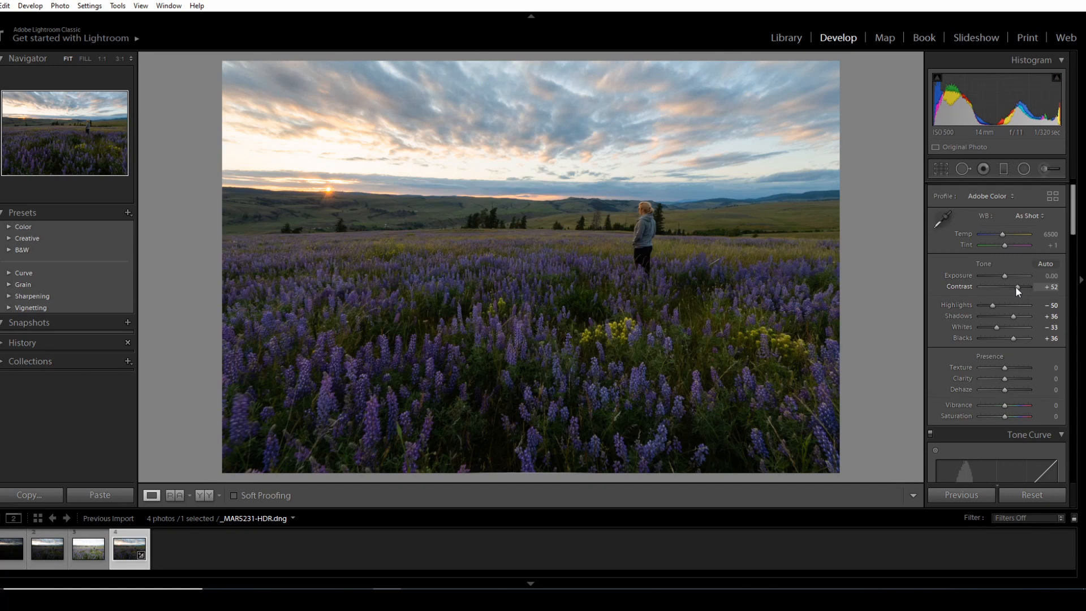
left_click_drag(1003, 234, 1007, 234)
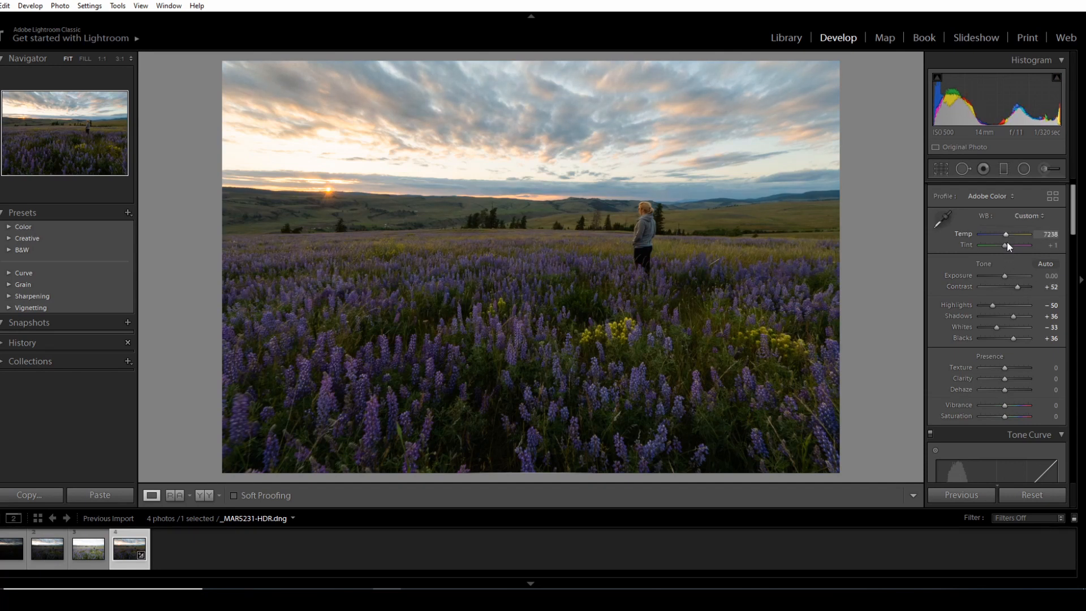
left_click(1027, 215)
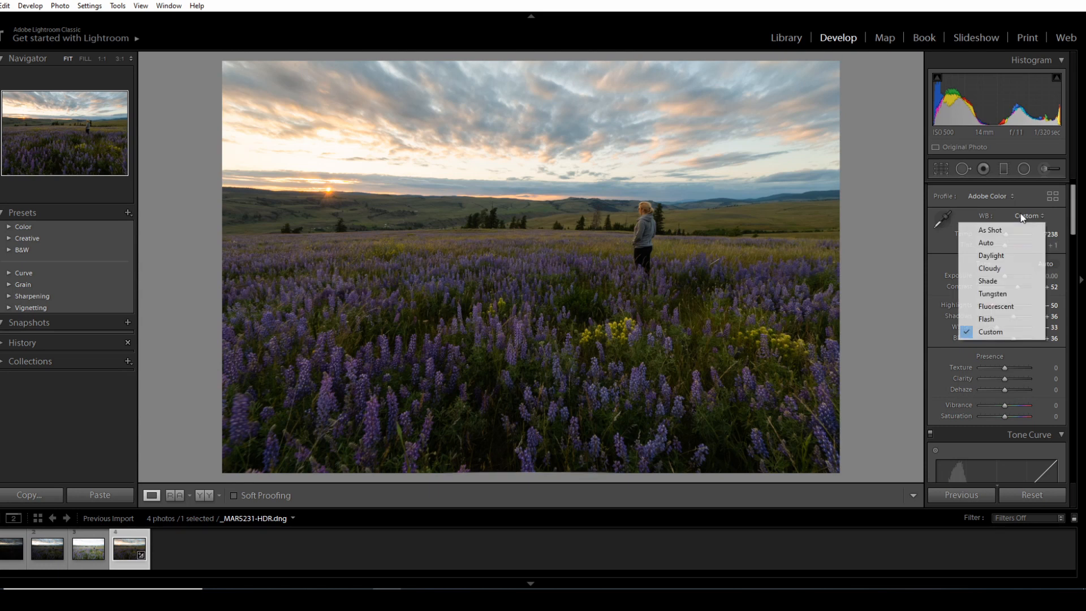
left_click(1001, 268)
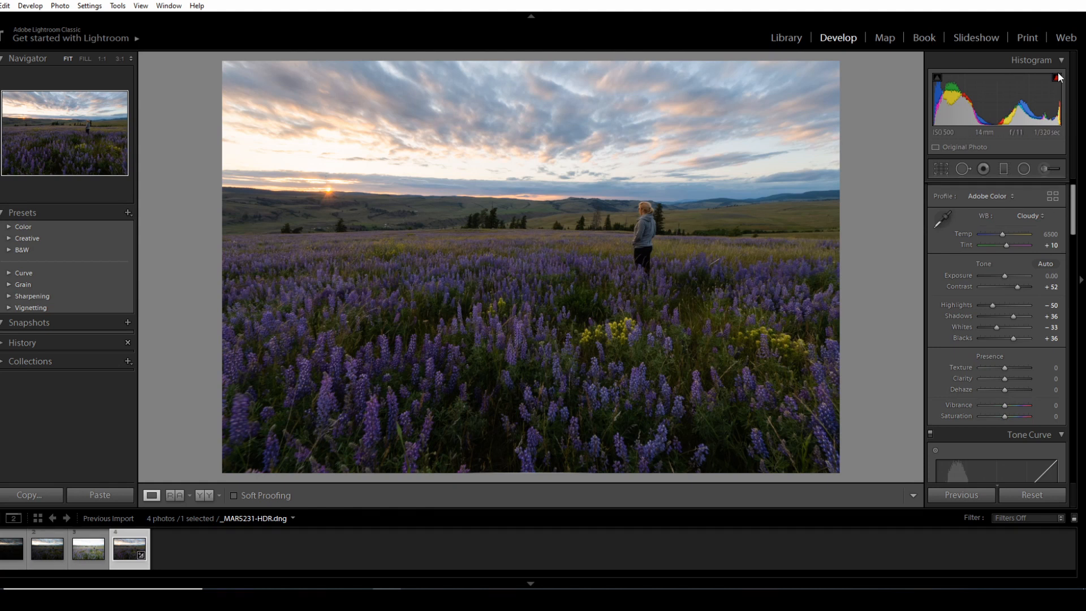
left_click_drag(992, 305, 989, 305)
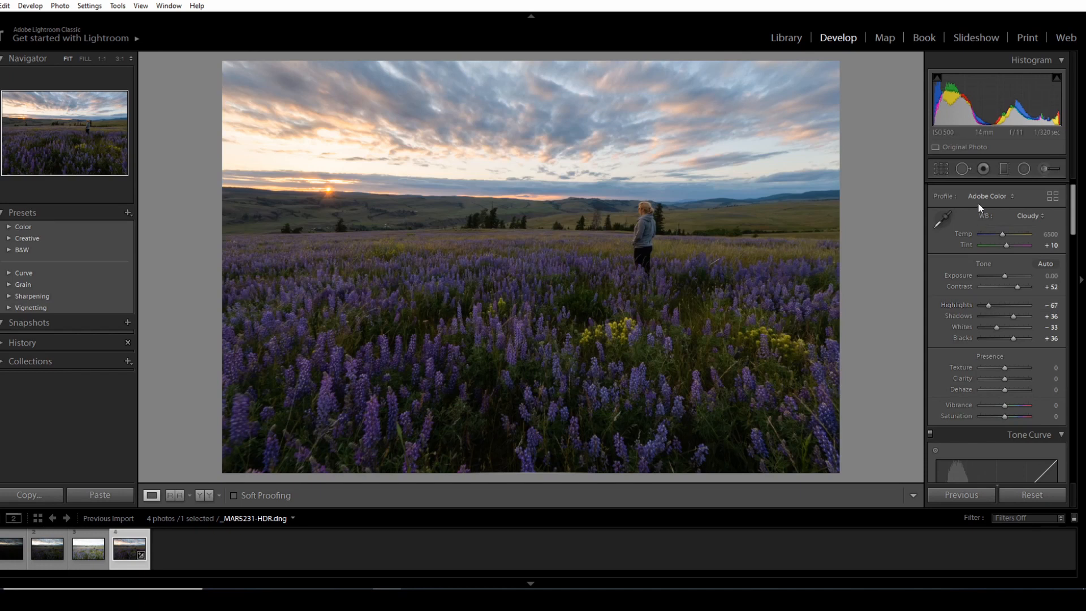
- Add a graduated filter over the sky, fading out at the meadow's far edge, with Exposure 0.00, Temp 13 and a slightly raised Tint
left_click(1004, 164)
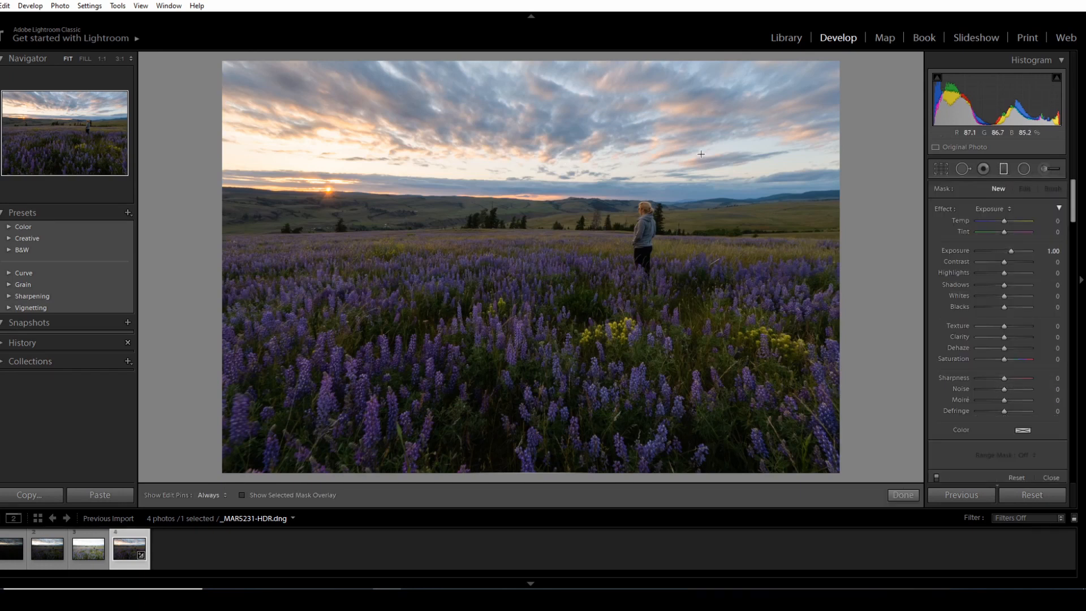
left_click_drag(552, 157, 567, 236)
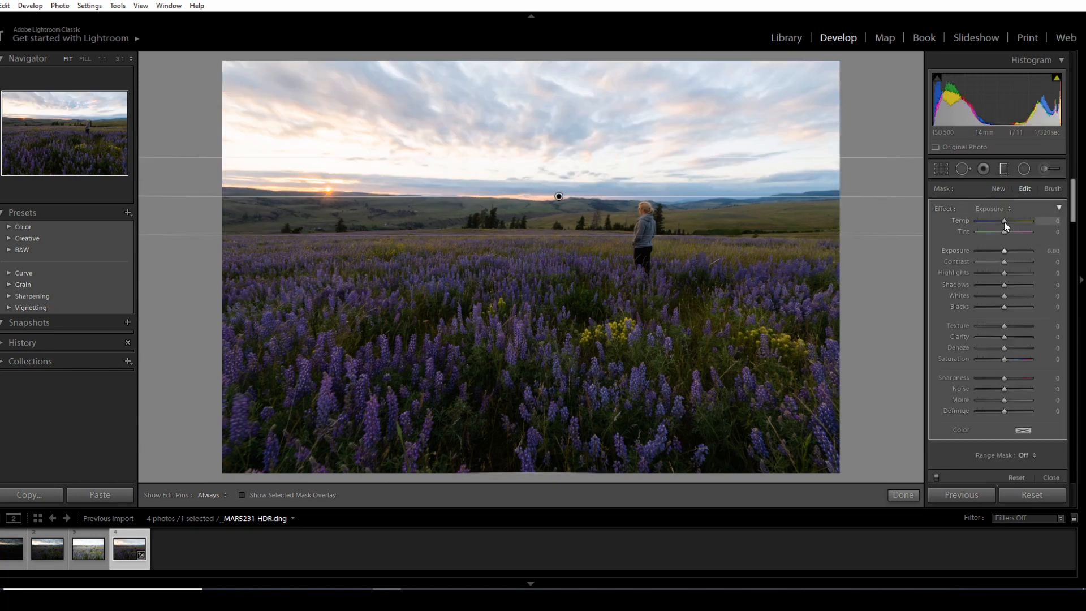
left_click_drag(1003, 220, 1007, 220)
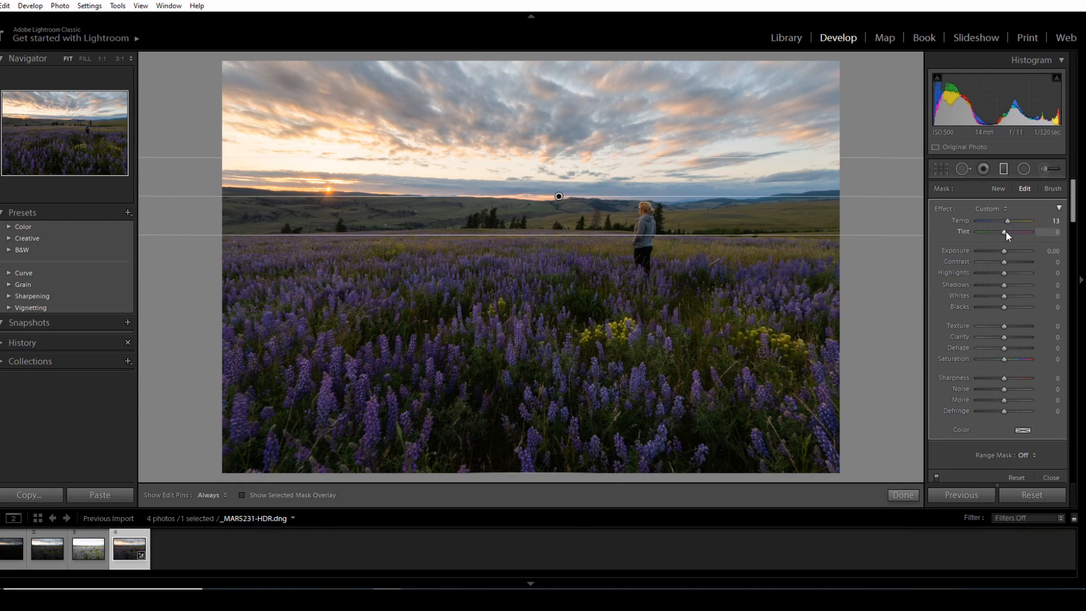
left_click_drag(1006, 232, 1010, 232)
left_click(1003, 169)
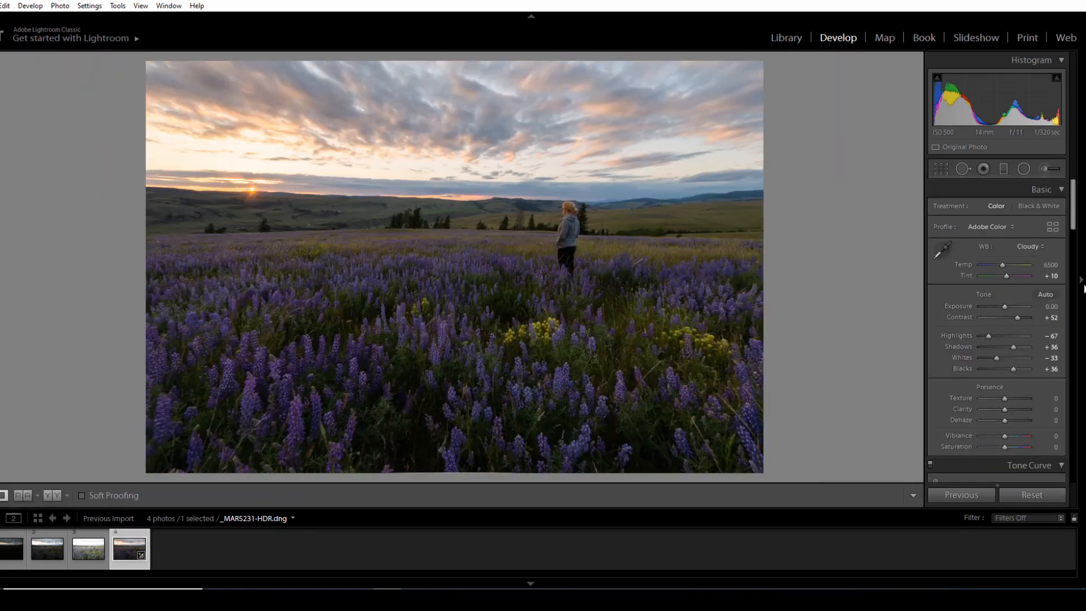
- View the edited HDR photo enlarged in the Library with side panels and filmstrip hidden, and return to the Develop module
left_click(1084, 285)
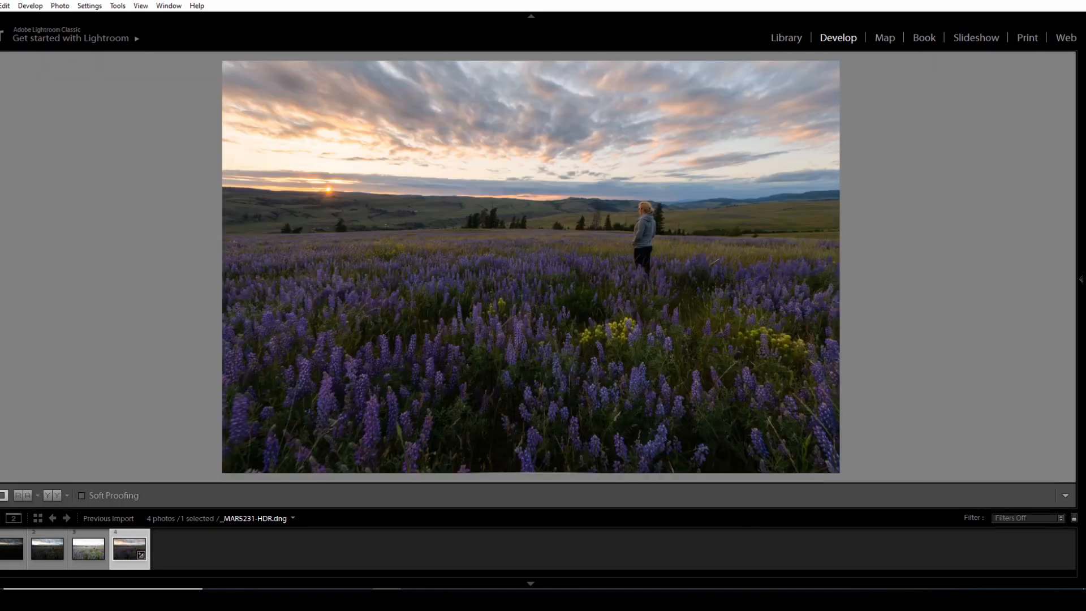
left_click(605, 584)
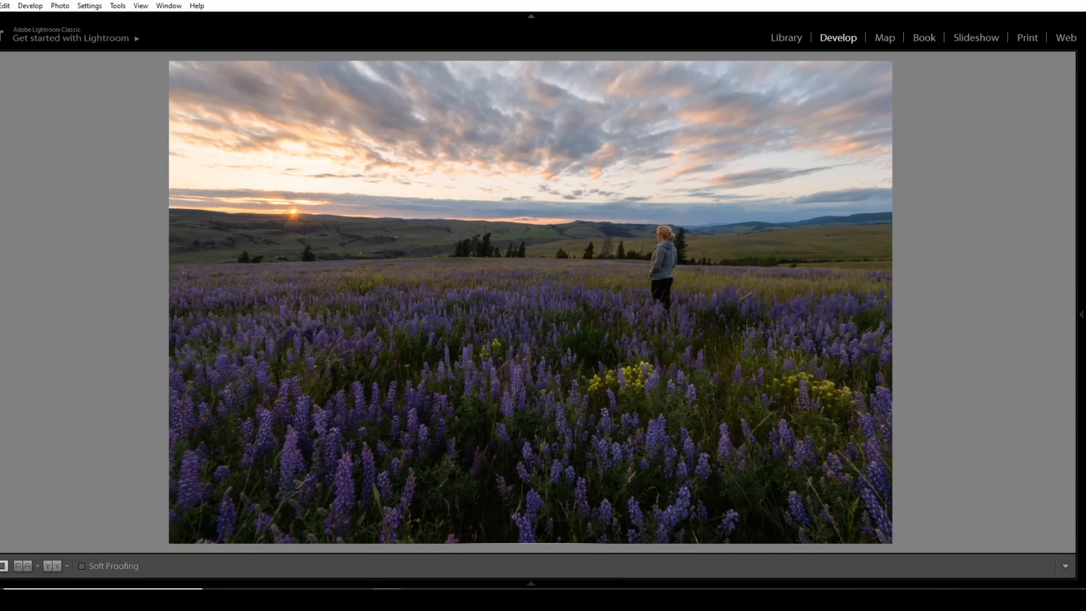
left_click(2, 314)
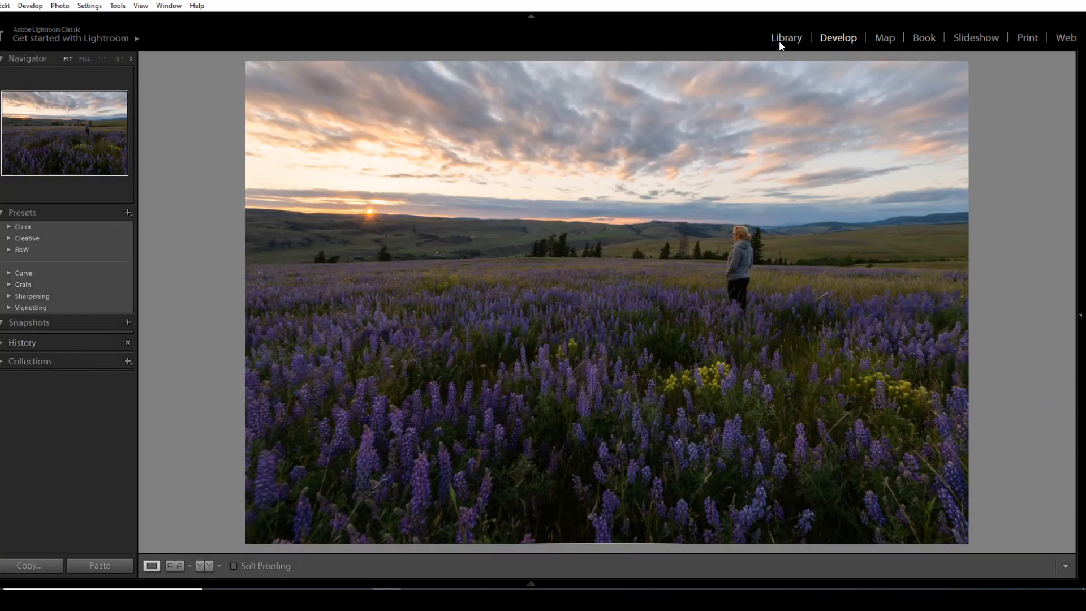
left_click(786, 38)
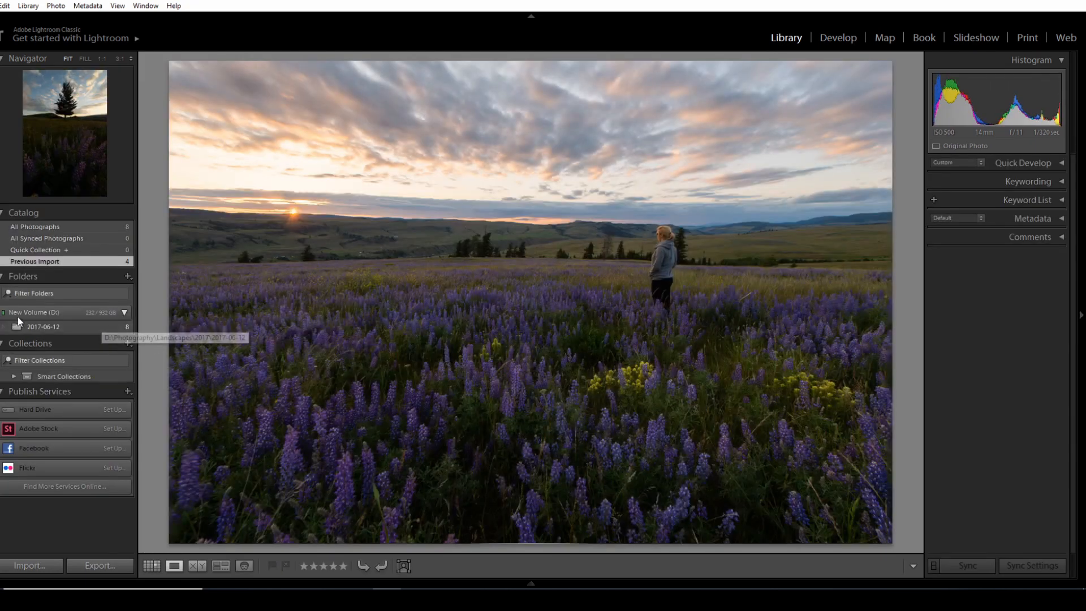
left_click(2, 316)
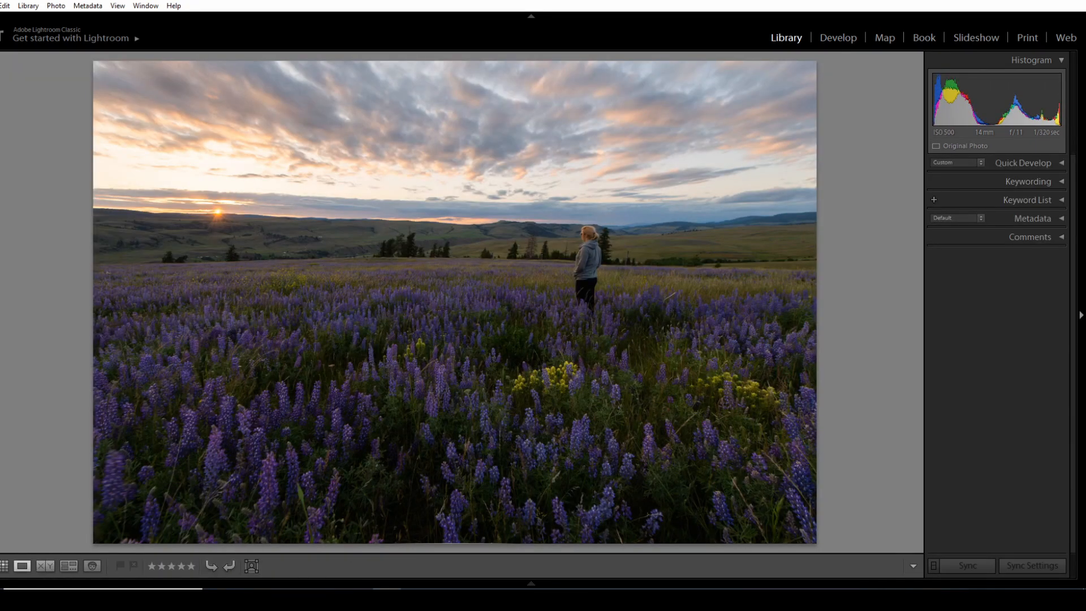
left_click(1081, 315)
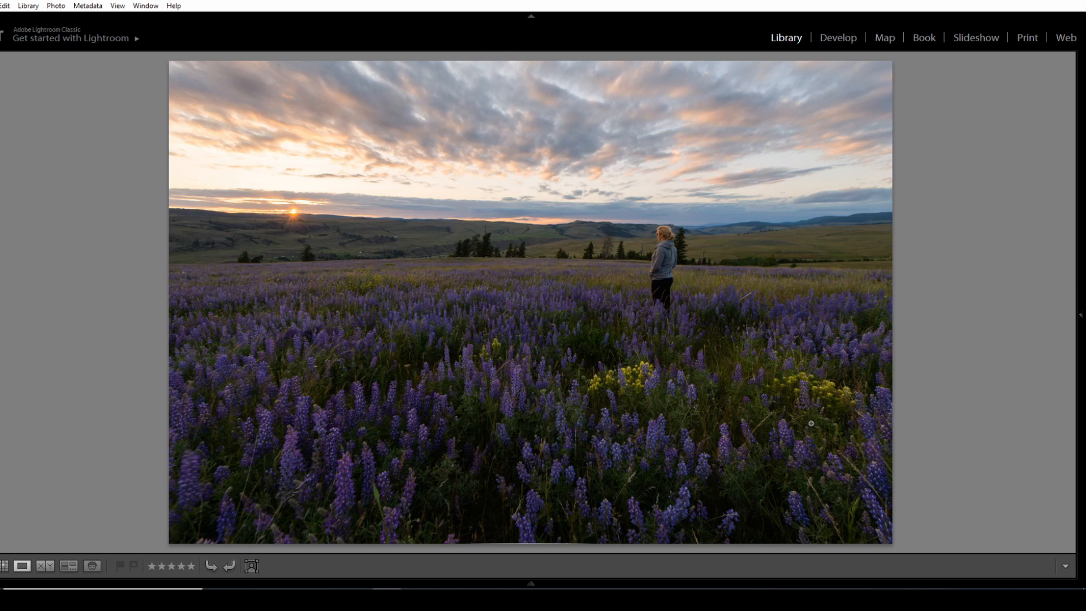
left_click(671, 585)
left_click(842, 39)
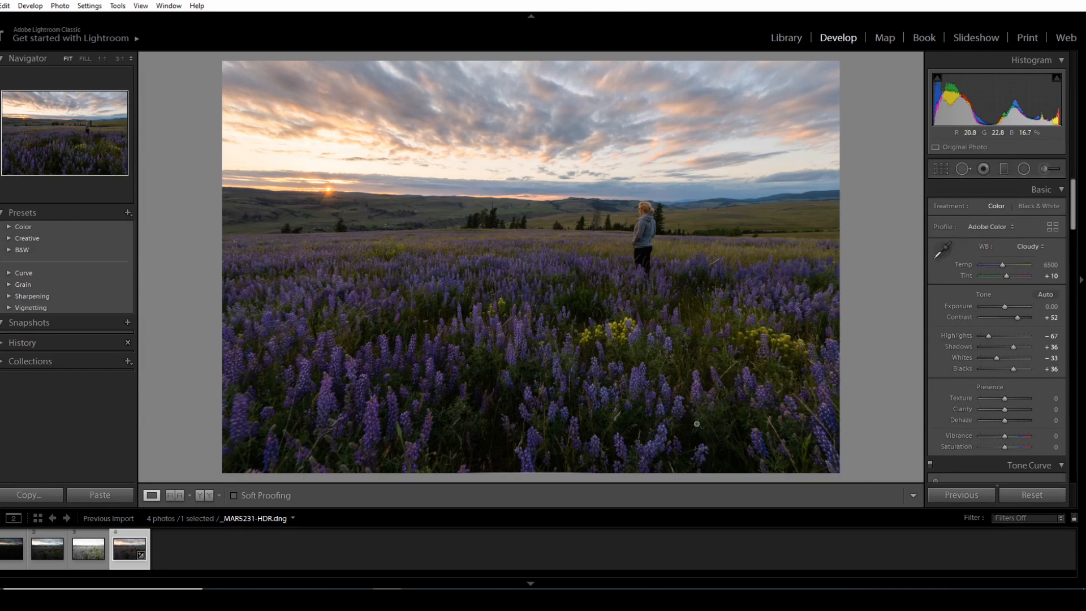
- Check the HDR photo's dark foreground up close, and brighten _MARS231.NEF with Exposure +2.14, Contrast +29 and Shadows +40 for comparison
left_click(714, 436)
left_click_drag(715, 436, 679, 219)
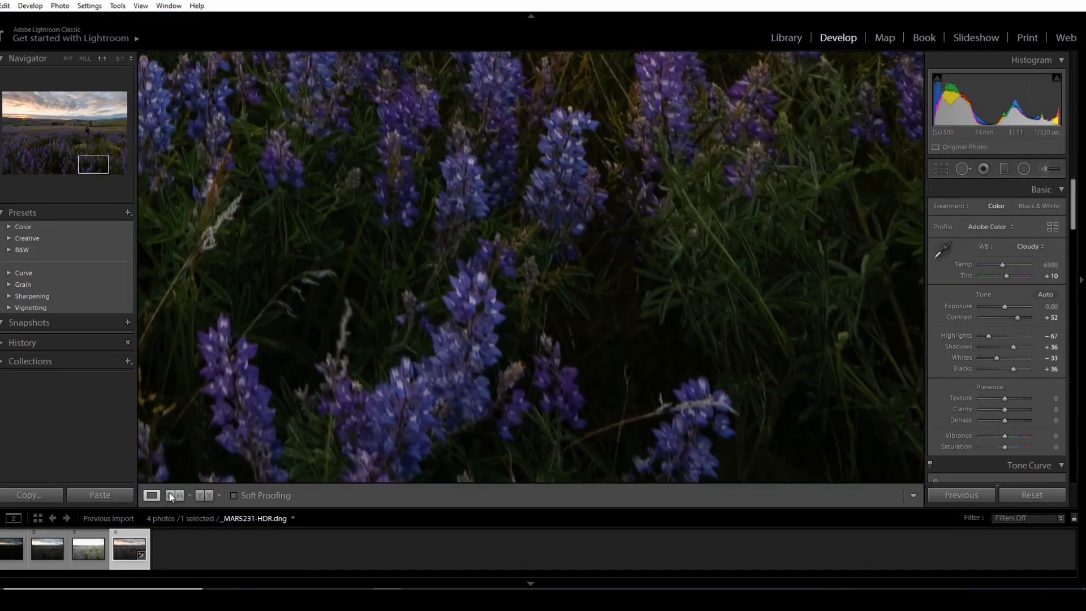
left_click(12, 548)
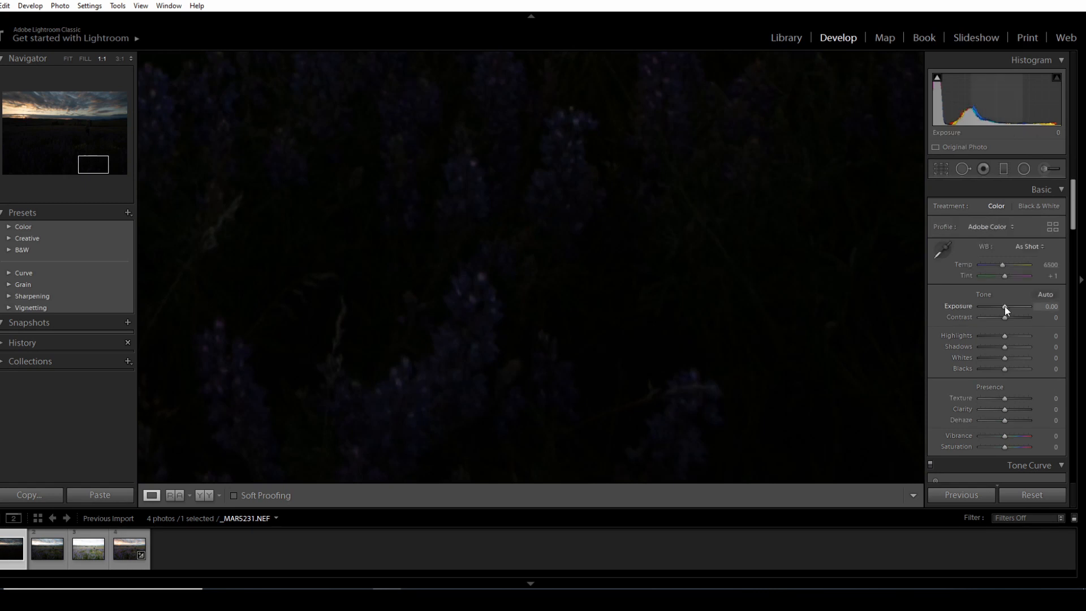
left_click_drag(1005, 307, 1019, 303)
left_click_drag(1006, 347, 1017, 345)
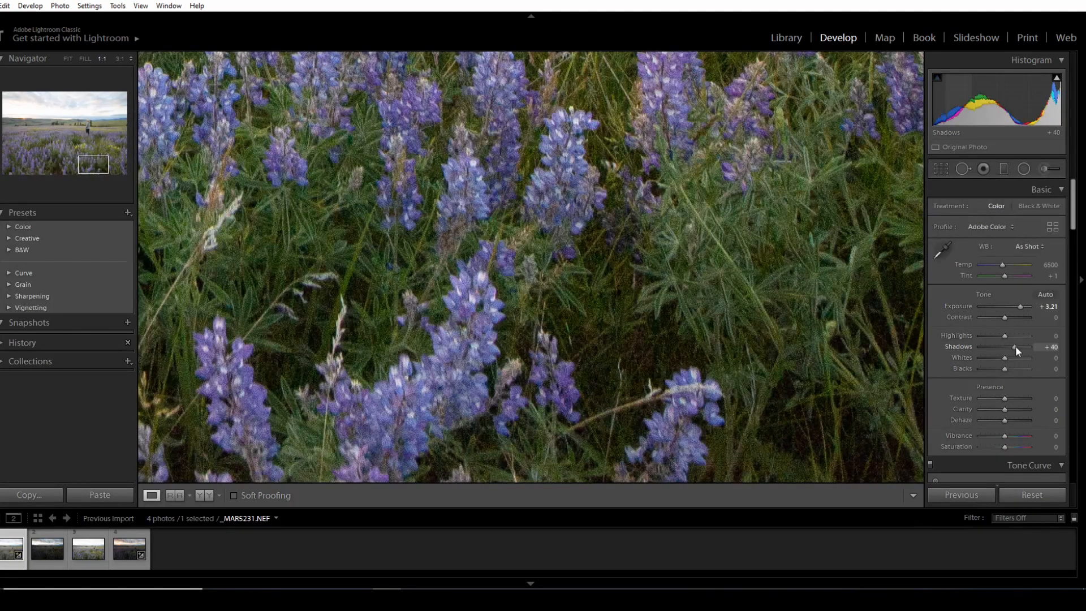
left_click(736, 261)
left_click_drag(1020, 306, 1011, 315)
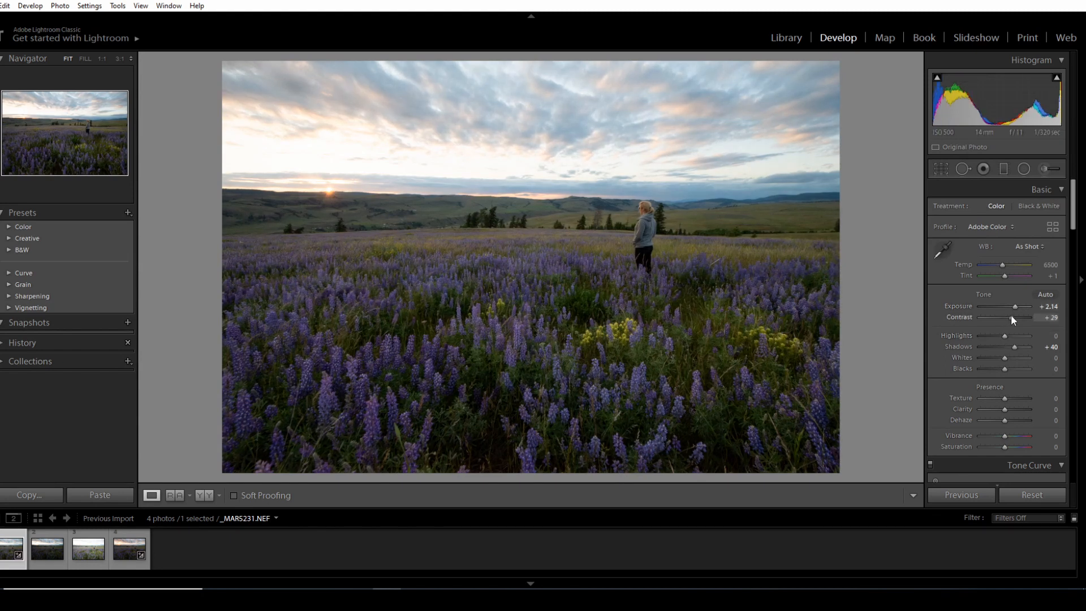
- Examine the lupine foreground at 1:1 in the brightened _MARS231.NEF, and compare it with the HDR photo's foreground detail
left_click(630, 424)
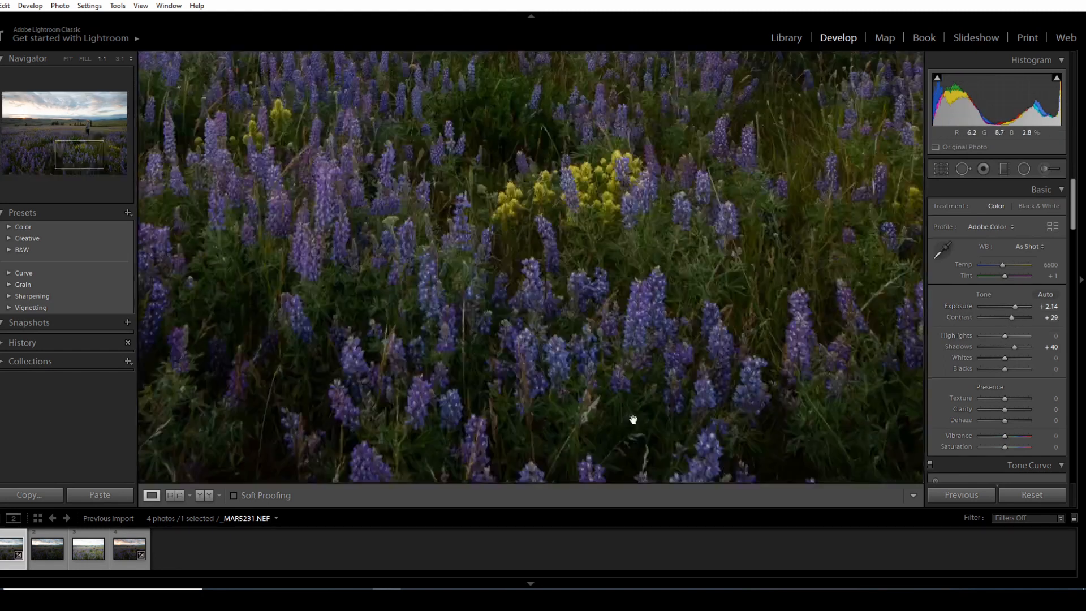
left_click_drag(641, 455, 640, 281)
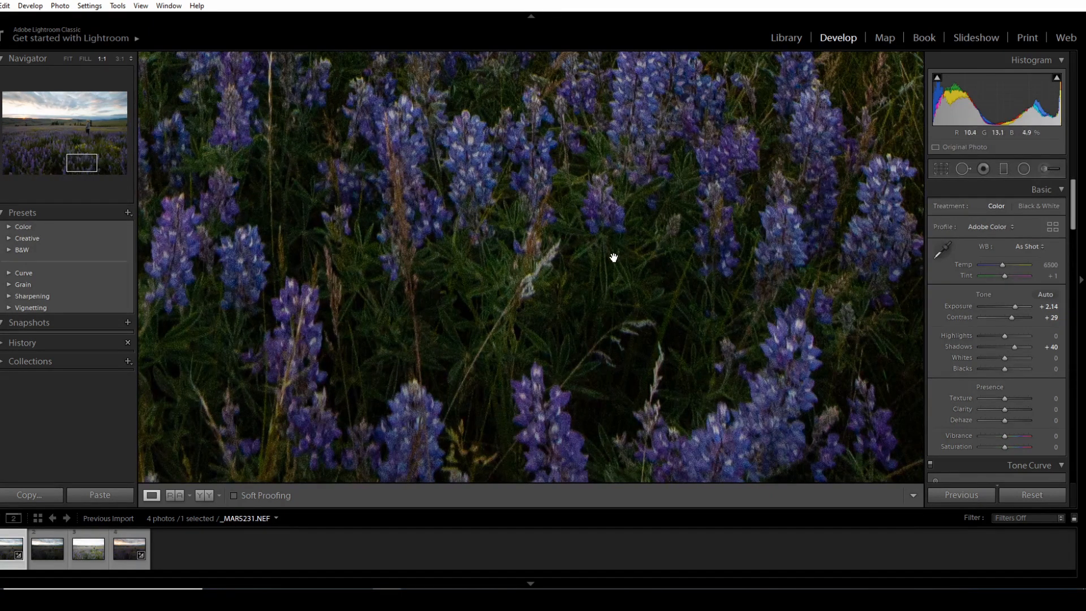
left_click_drag(376, 292, 779, 511)
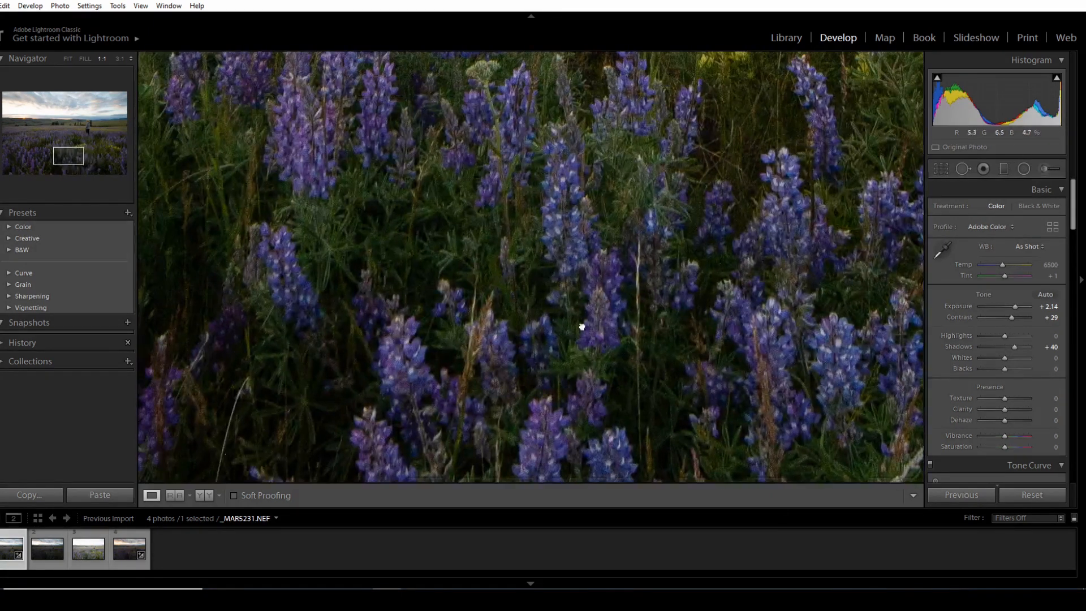
left_click_drag(447, 137, 506, 296)
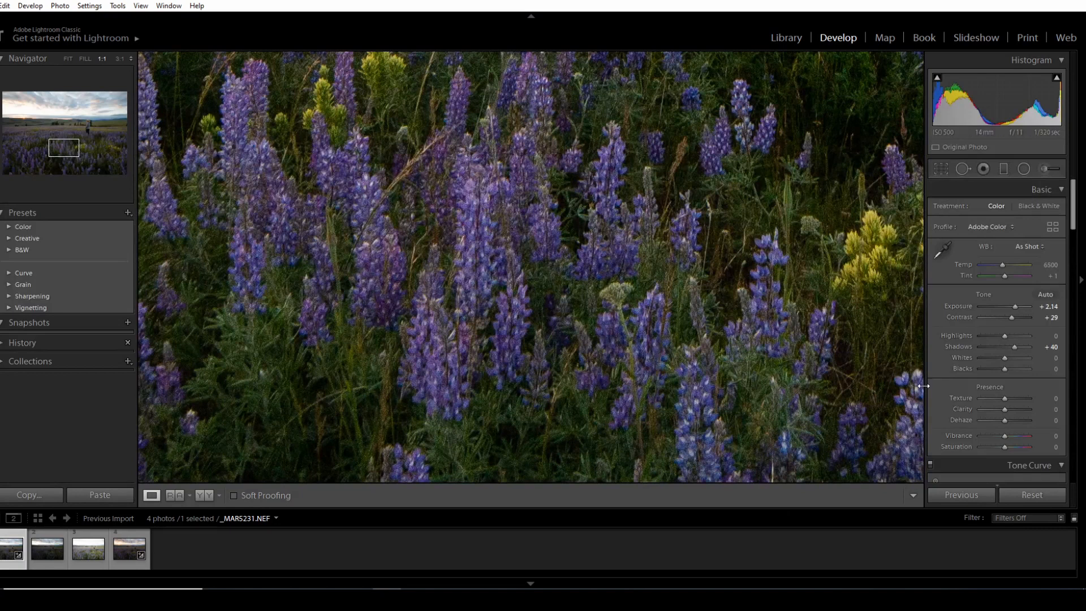
left_click(125, 557)
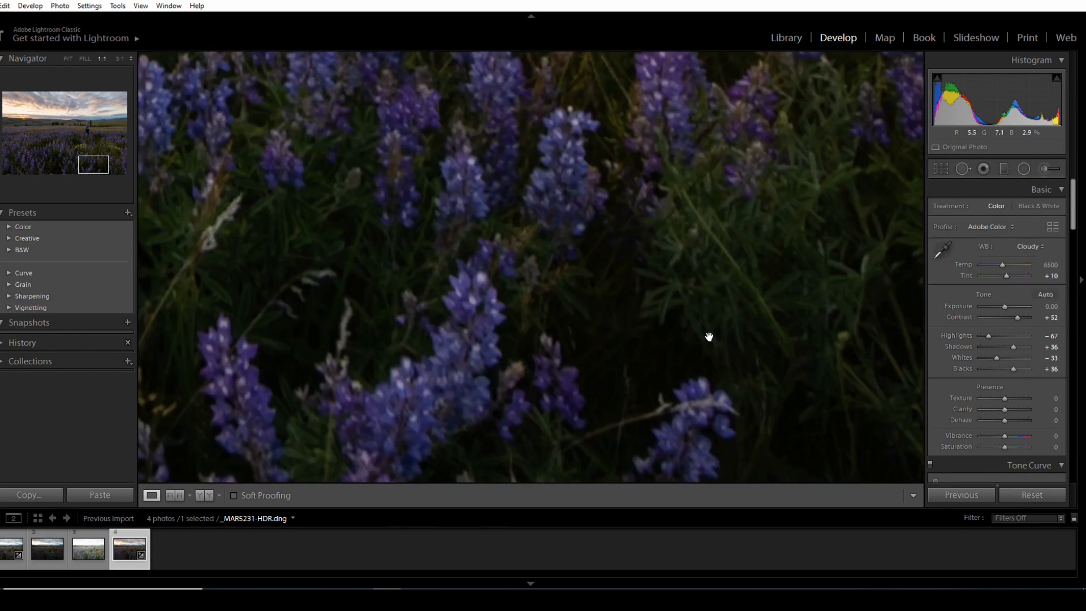
left_click_drag(751, 177, 704, 352)
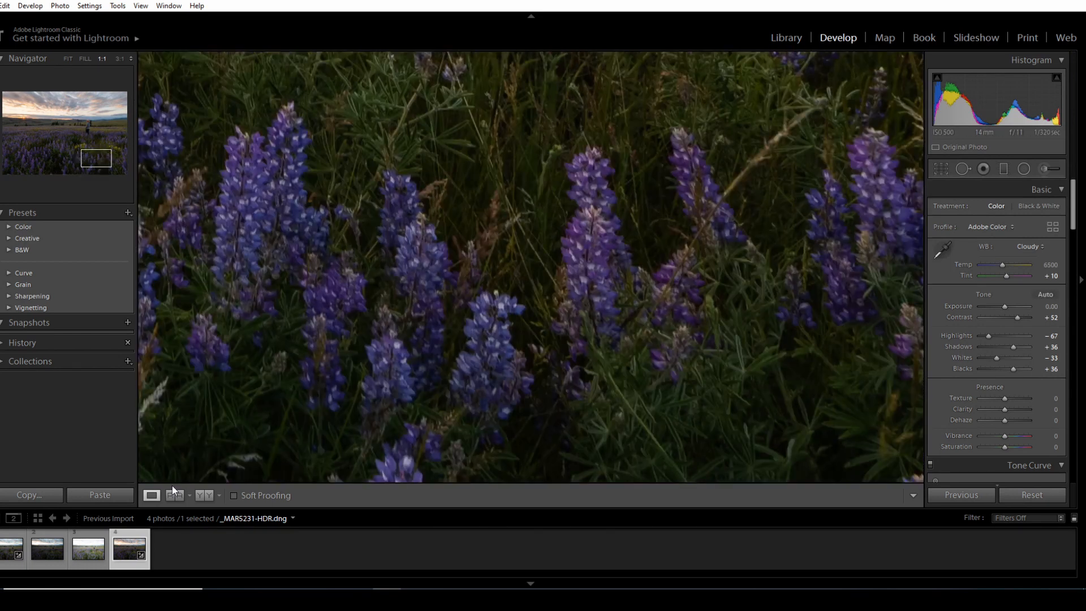
left_click_drag(684, 208, 629, 368)
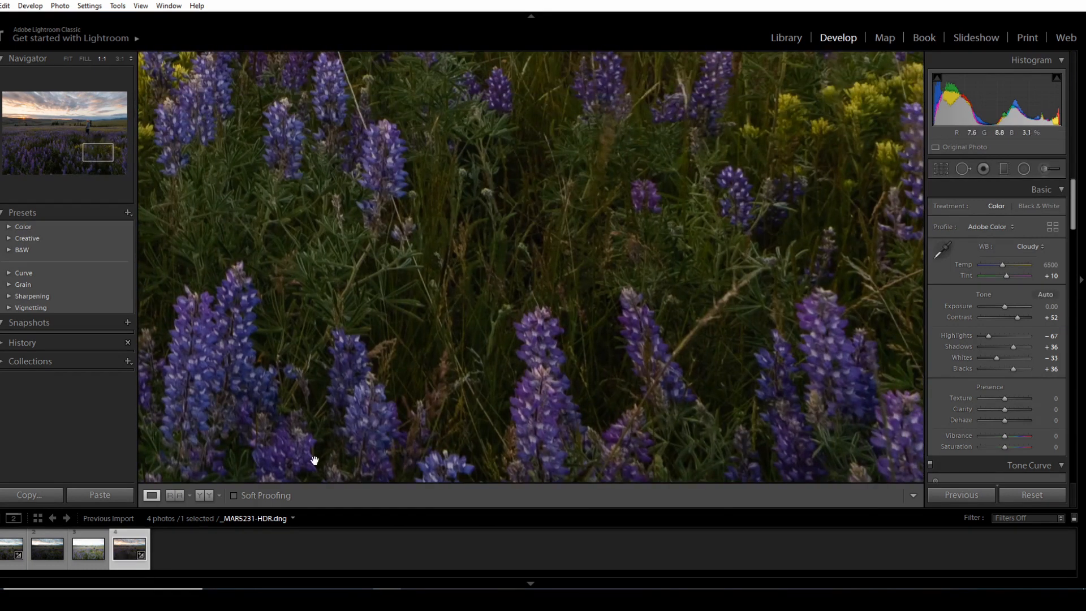
- Examine the foreground detail of the bright exposure _MARS233.NEF, and compare the HDR photo with _MARS231.NEF once more
left_click(93, 552)
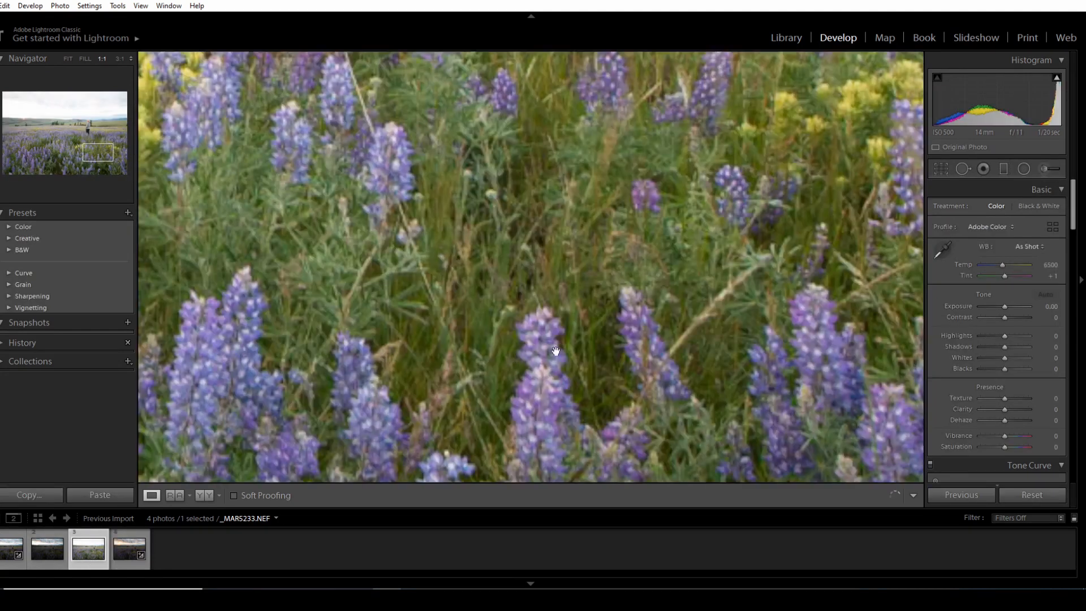
left_click(640, 354)
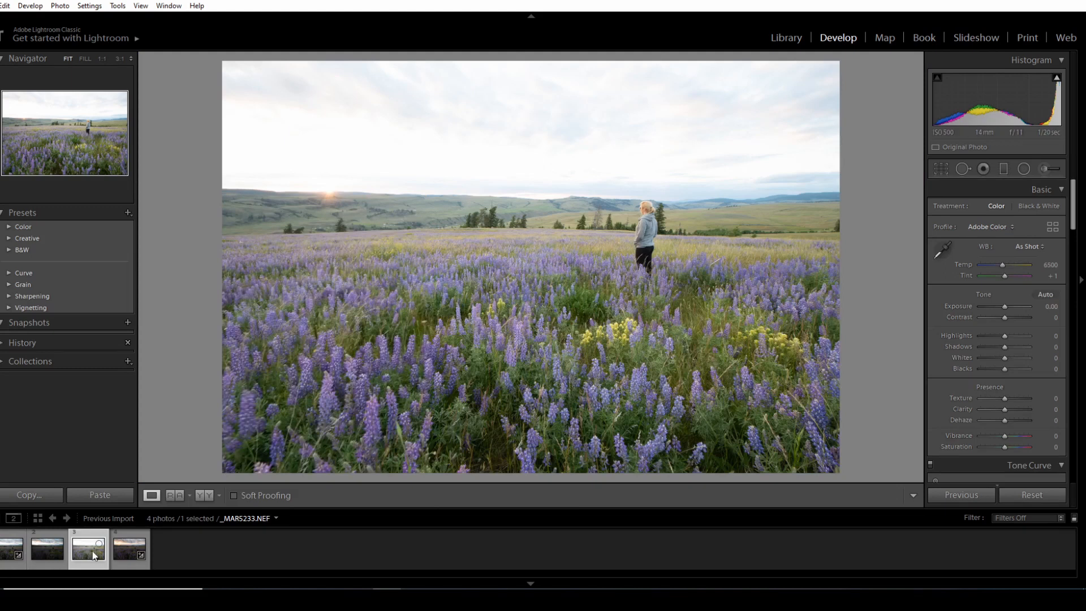
left_click(496, 423)
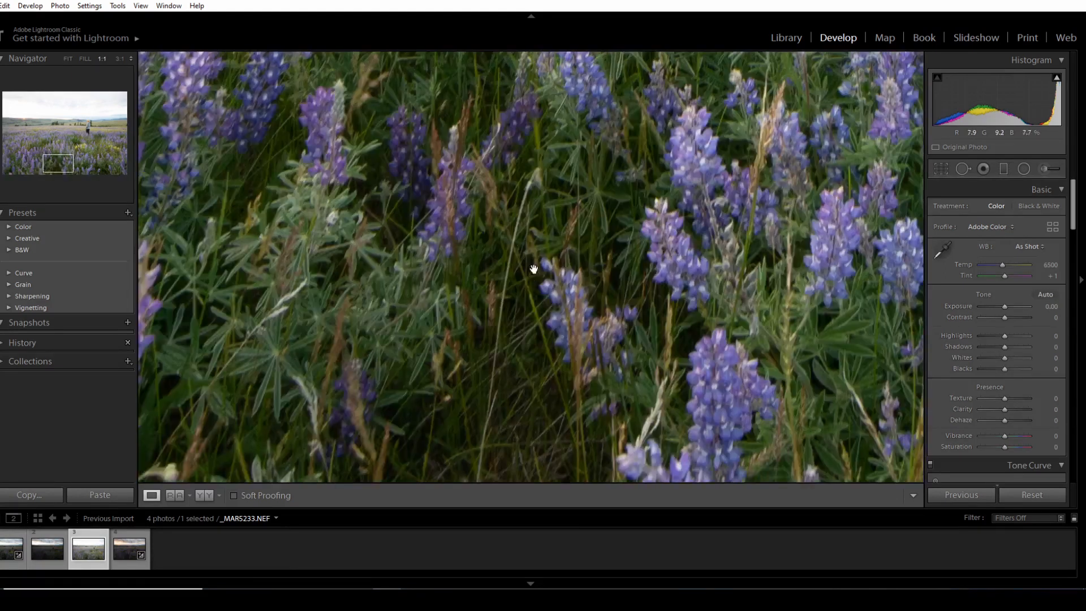
left_click(509, 341)
left_click(129, 548)
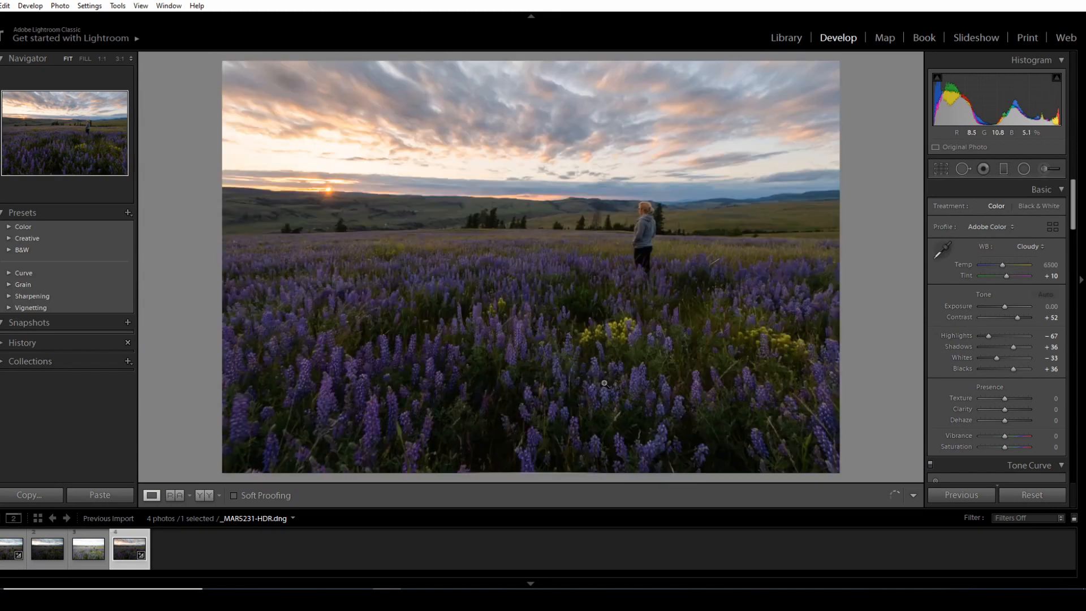
left_click(605, 383)
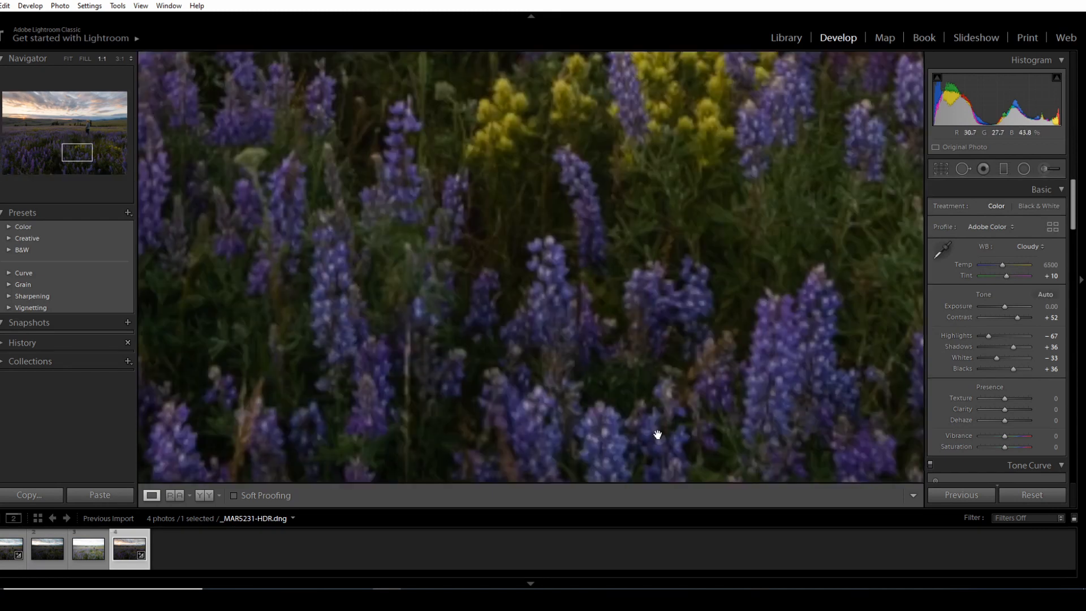
left_click_drag(657, 434, 719, 359)
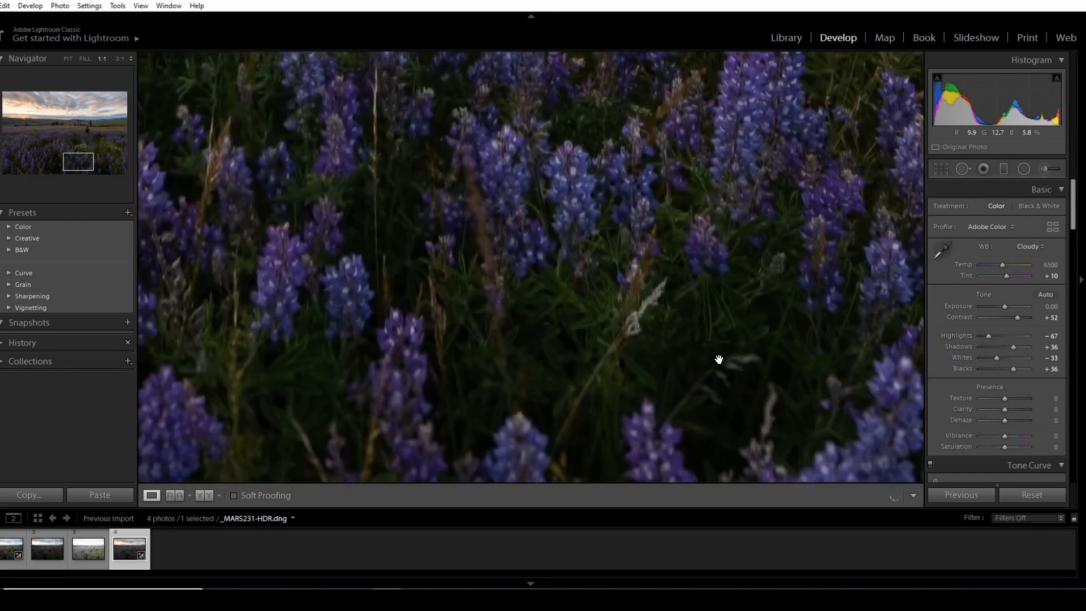
left_click(2, 550)
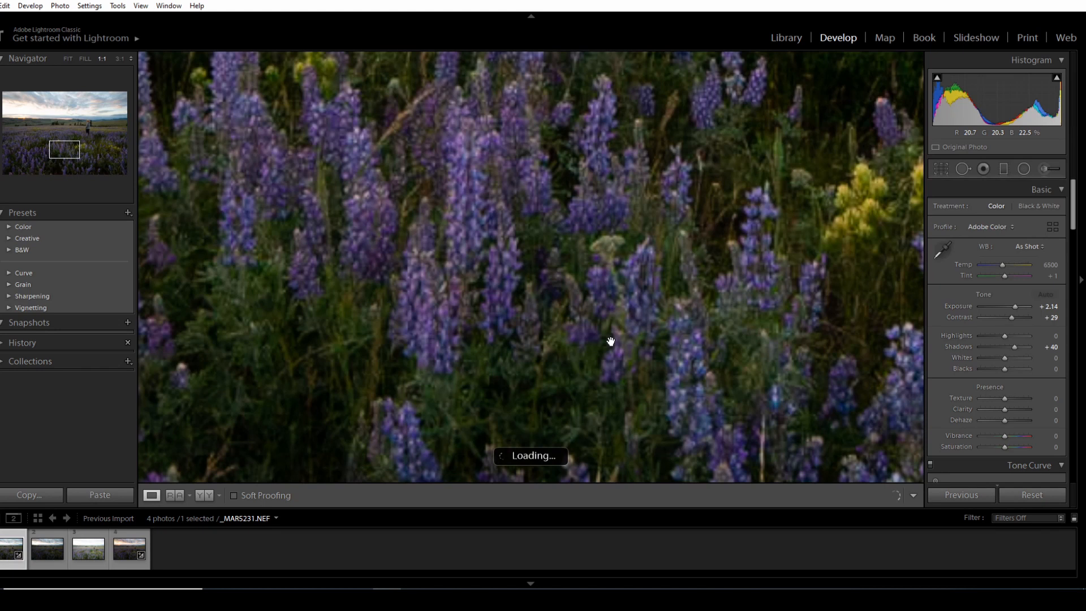
left_click(123, 557)
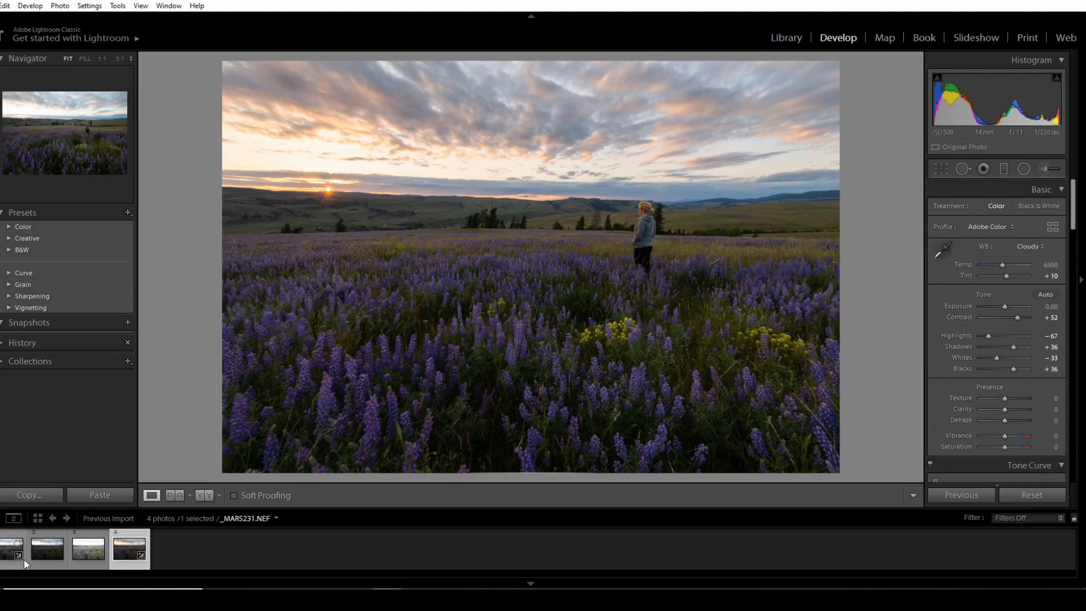
- Review the three bracketed lupine meadow exposures one by one, and reset the develop adjustments of _MARS231.NEF
left_click(2, 557)
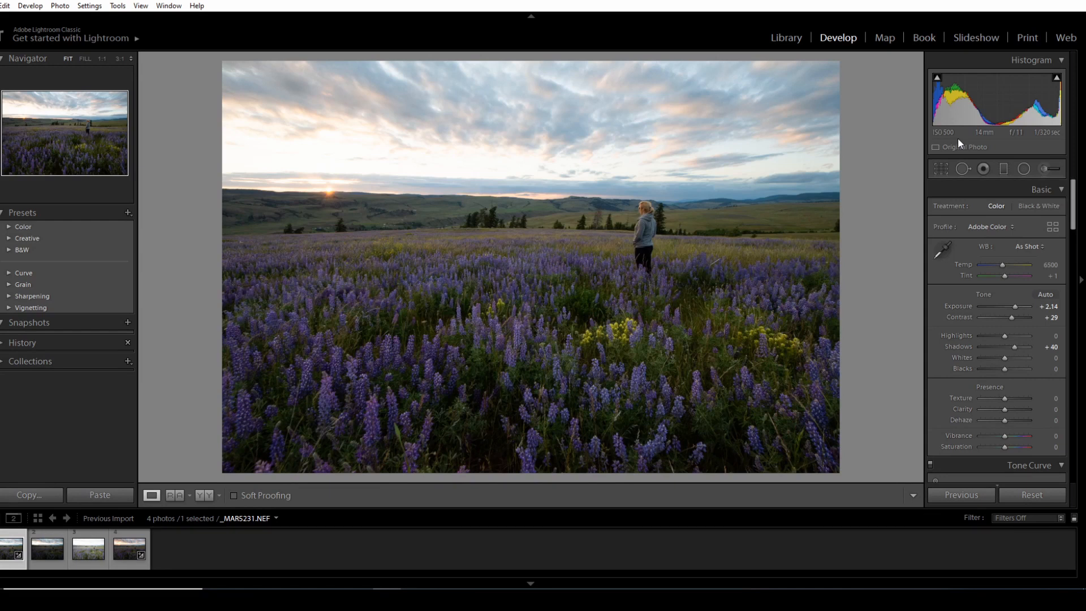
key("Right")
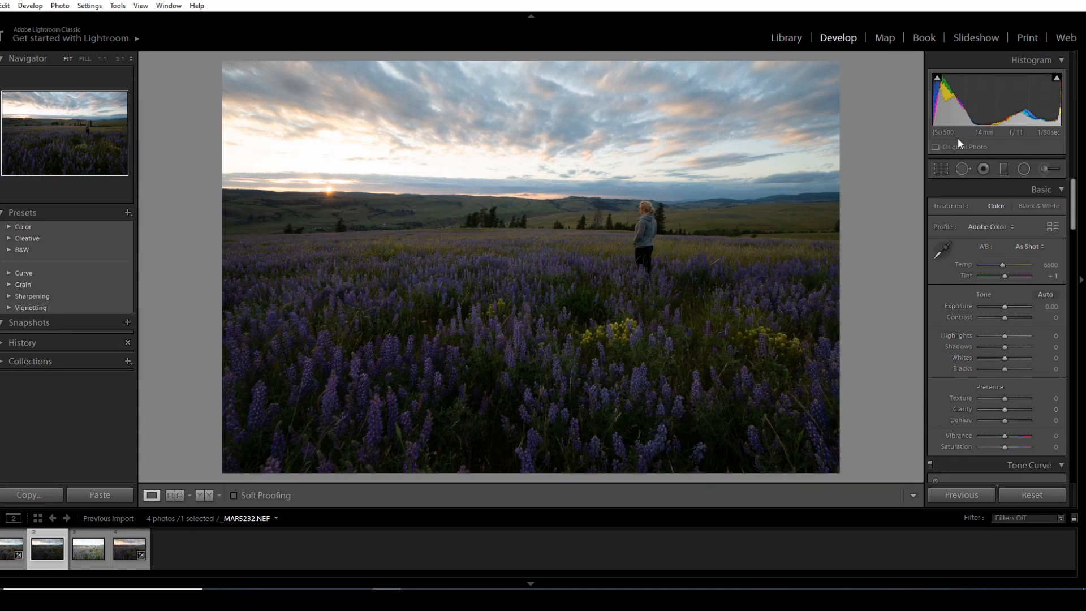
key("Right")
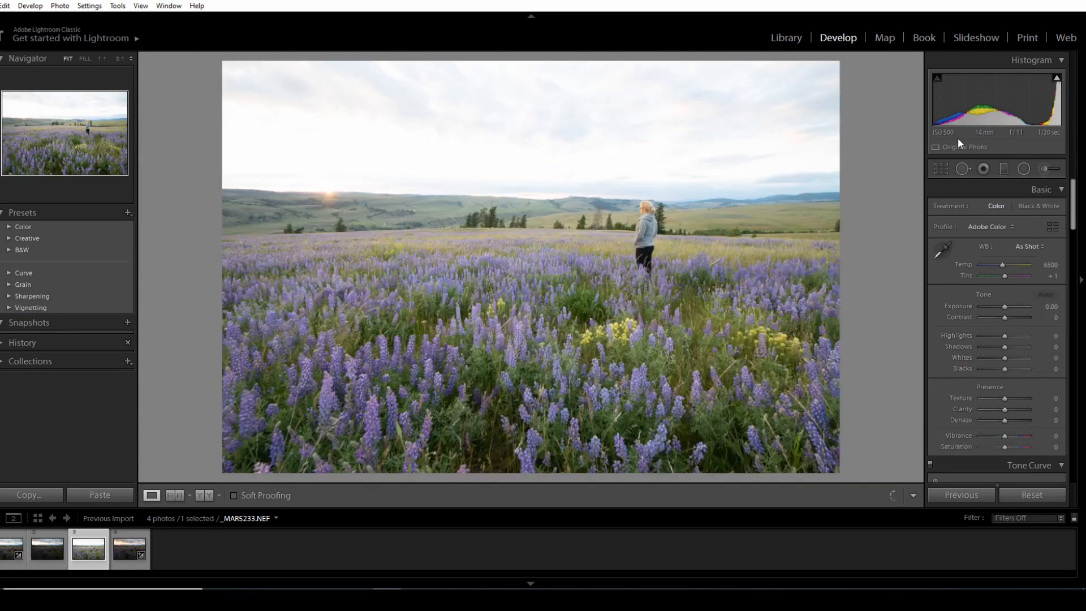
key("Left")
key("Left")
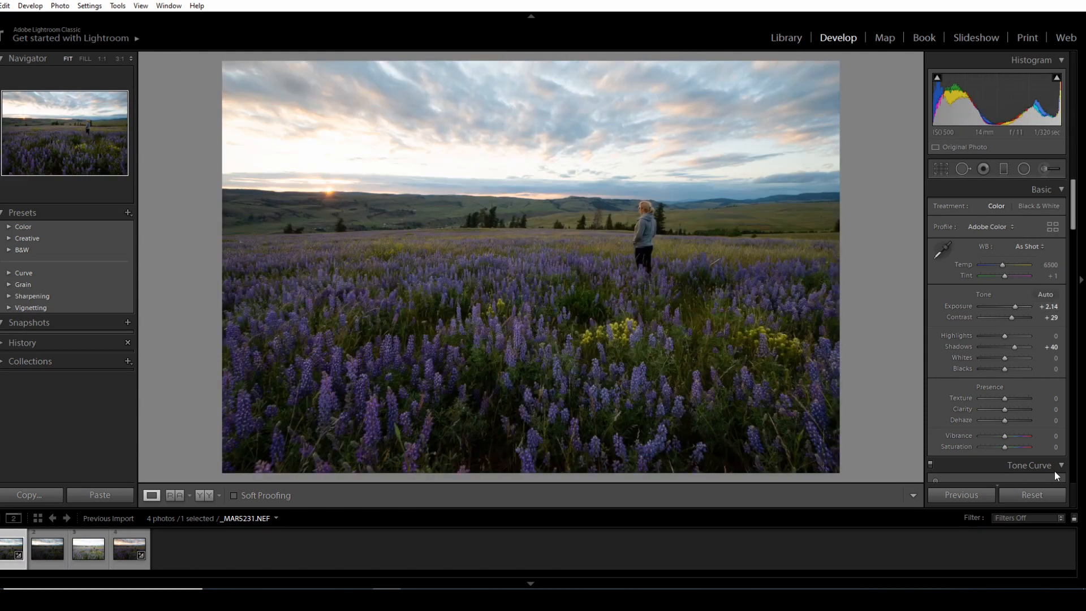
left_click(1038, 497)
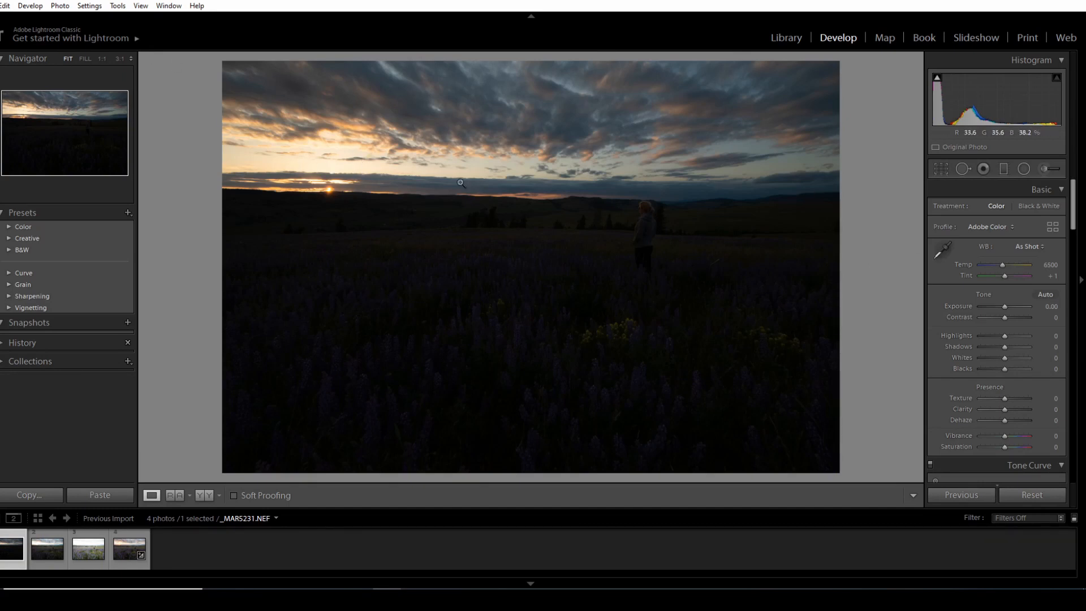
- Examine the meadow in the middle exposure _MARS232.NEF at 1:1, and compare it with _MARS233.NEF and the unedited _MARS231.NEF
key("Right")
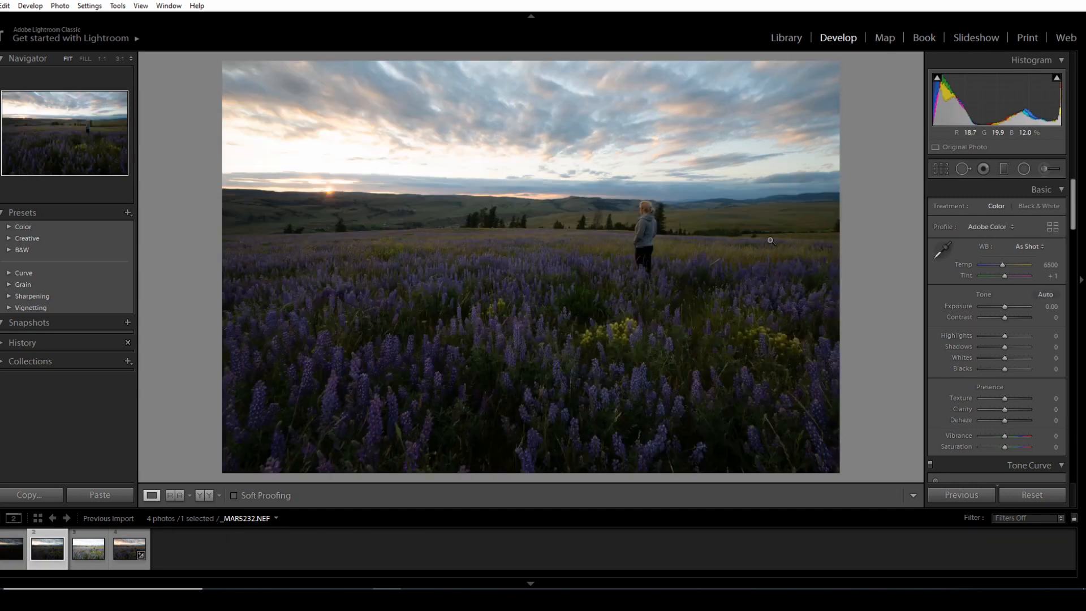
left_click(779, 287)
left_click_drag(778, 286, 531, 301)
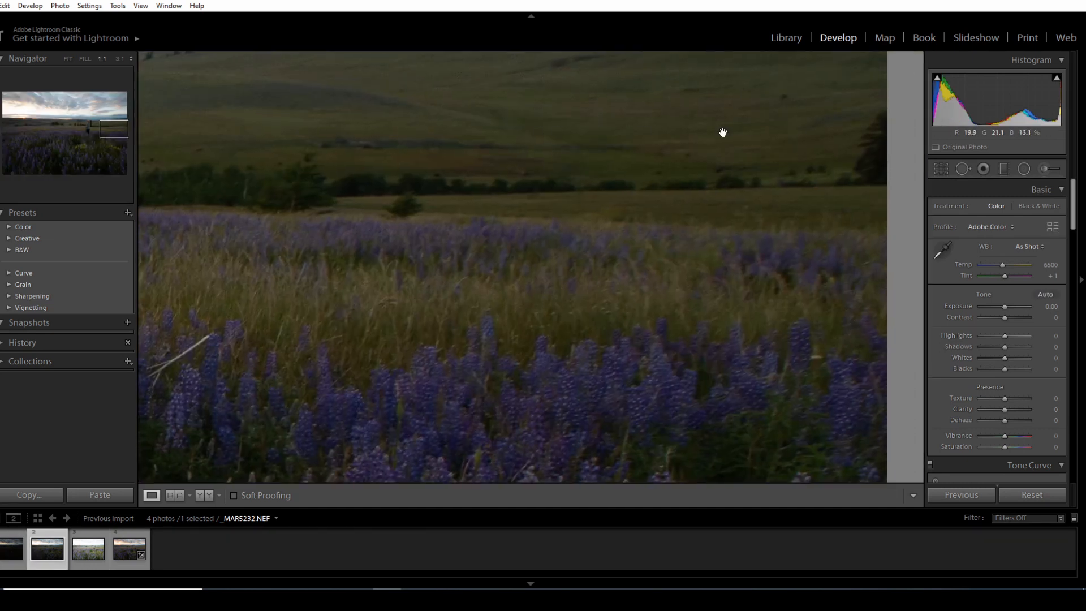
key("Right")
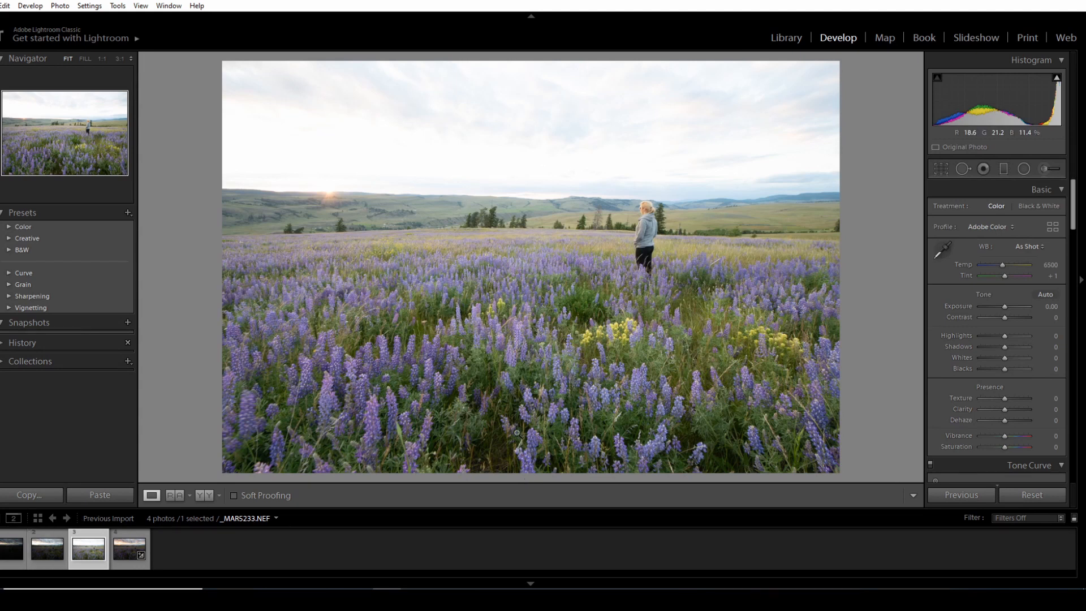
key("Left")
key("Left")
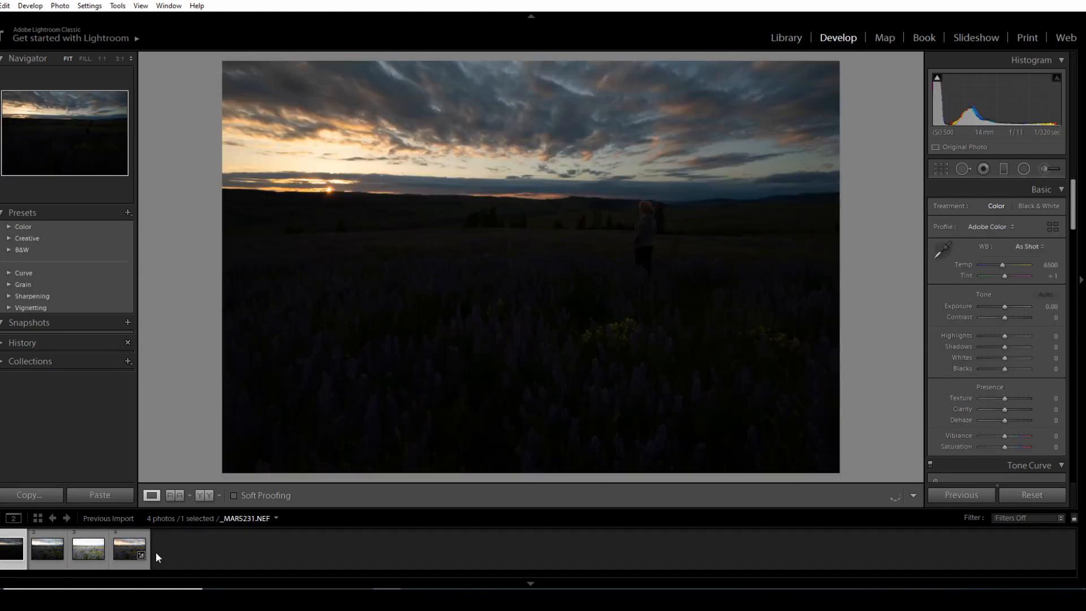
- Examine the dark lupine foreground of _MARS231-HDR.dng at 1:1, and return to the full view of the photo
left_click(115, 561)
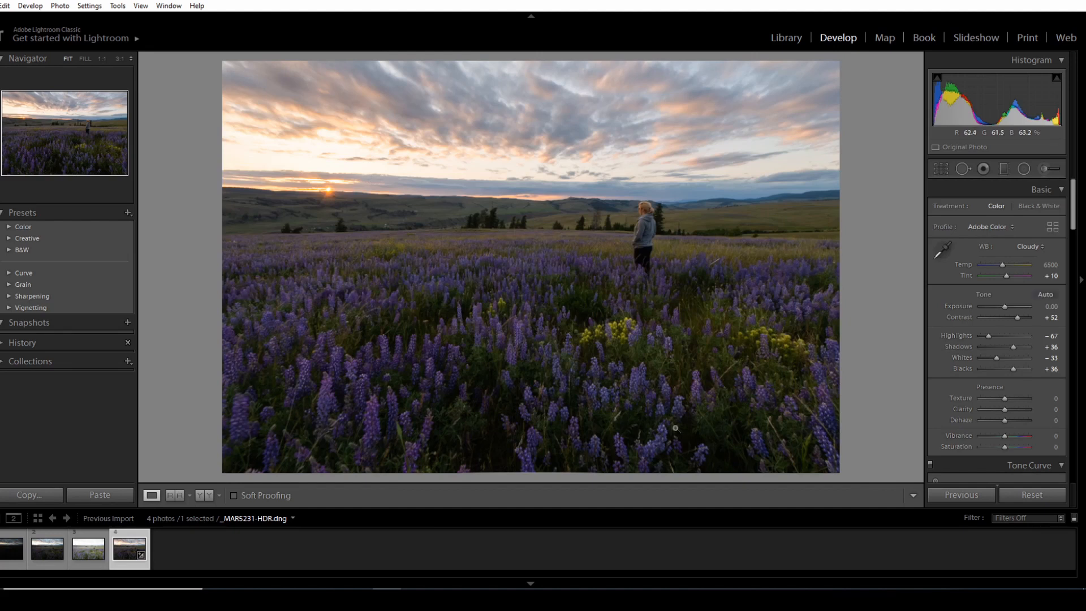
left_click(533, 390)
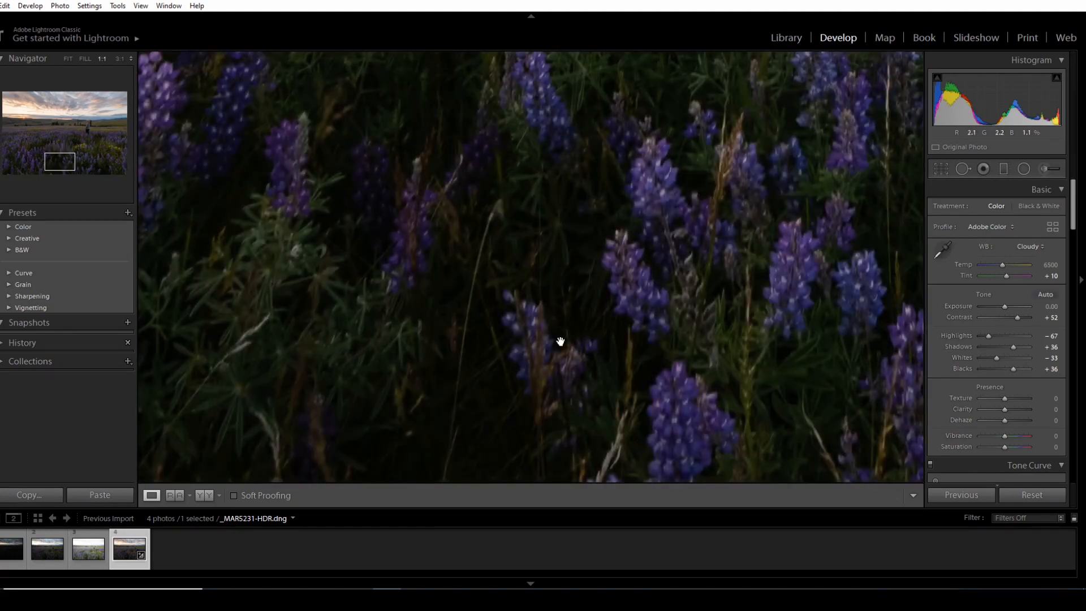
left_click(625, 302)
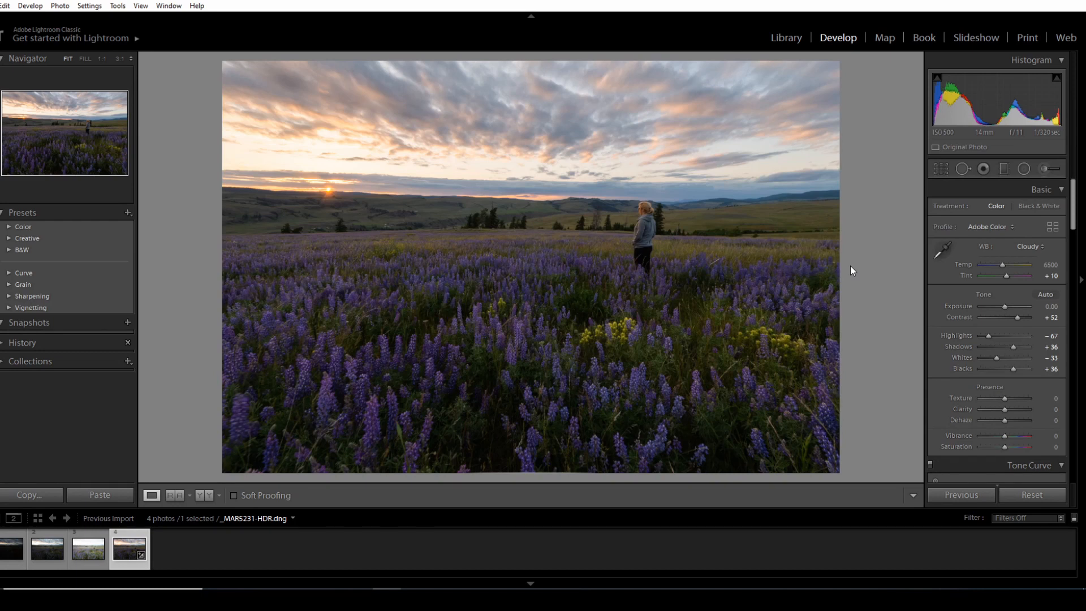
- Show _MARS186-HDR.dng and _MARS231-HDR.dng from folder 2017-06-12 together in the Library's Survey view, with side panels and filmstrip hidden
left_click(786, 38)
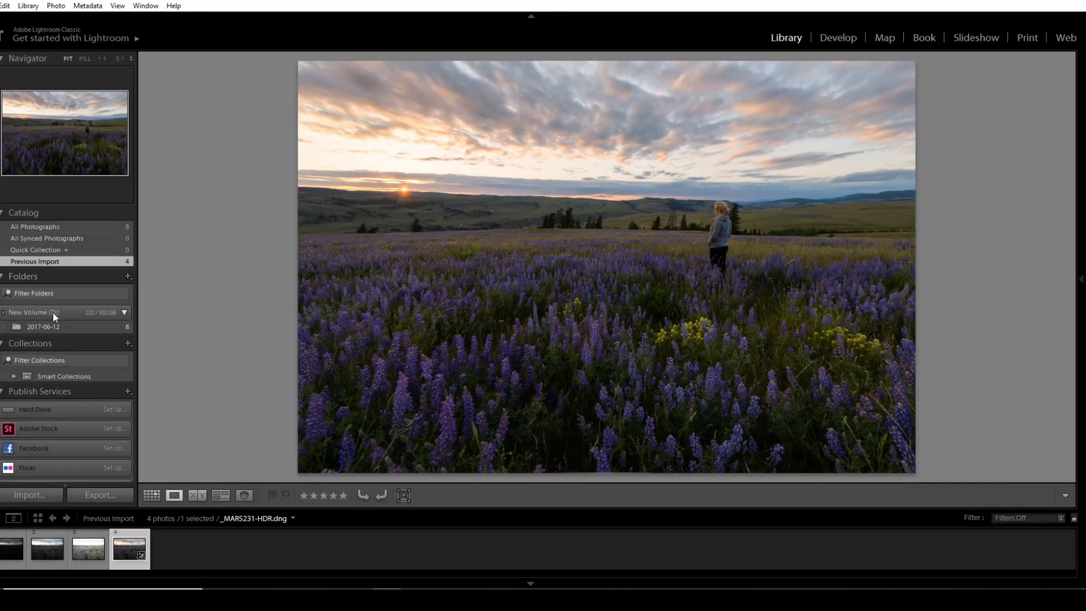
left_click(51, 326)
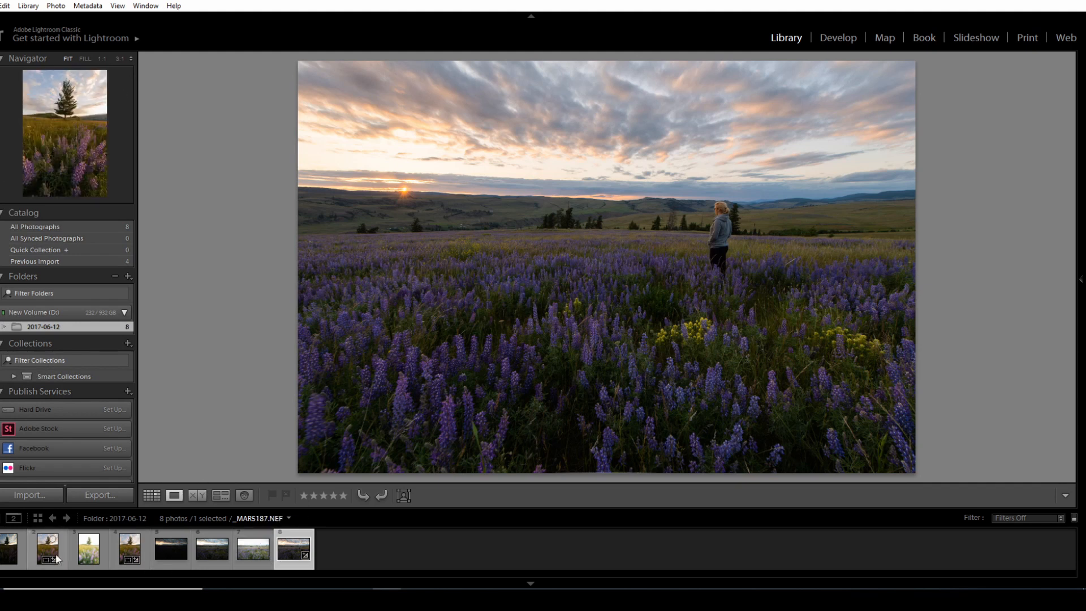
left_click(124, 549, "ctrl")
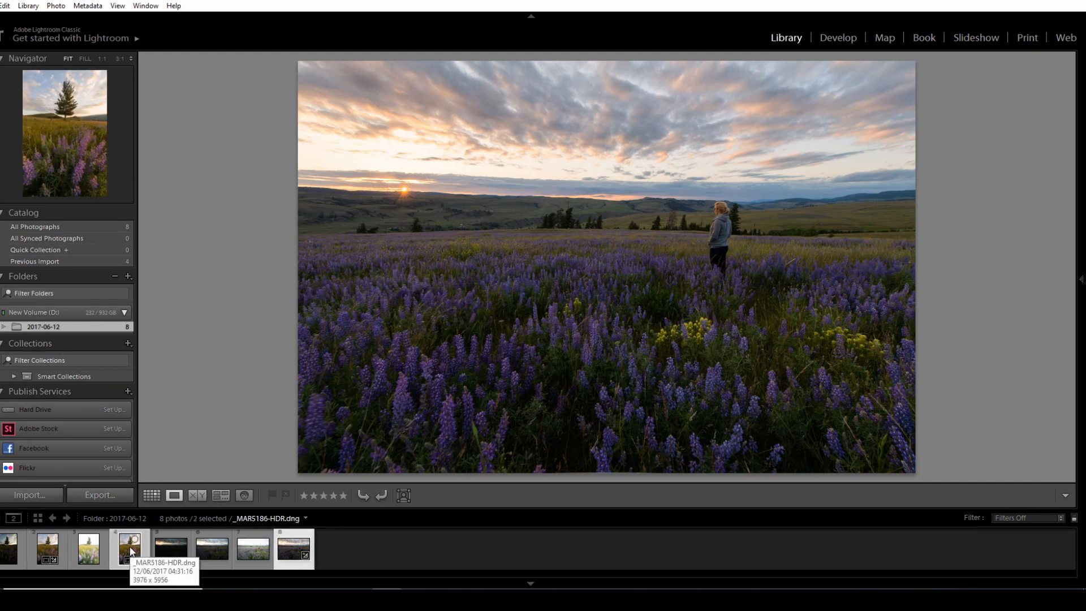
left_click(221, 495)
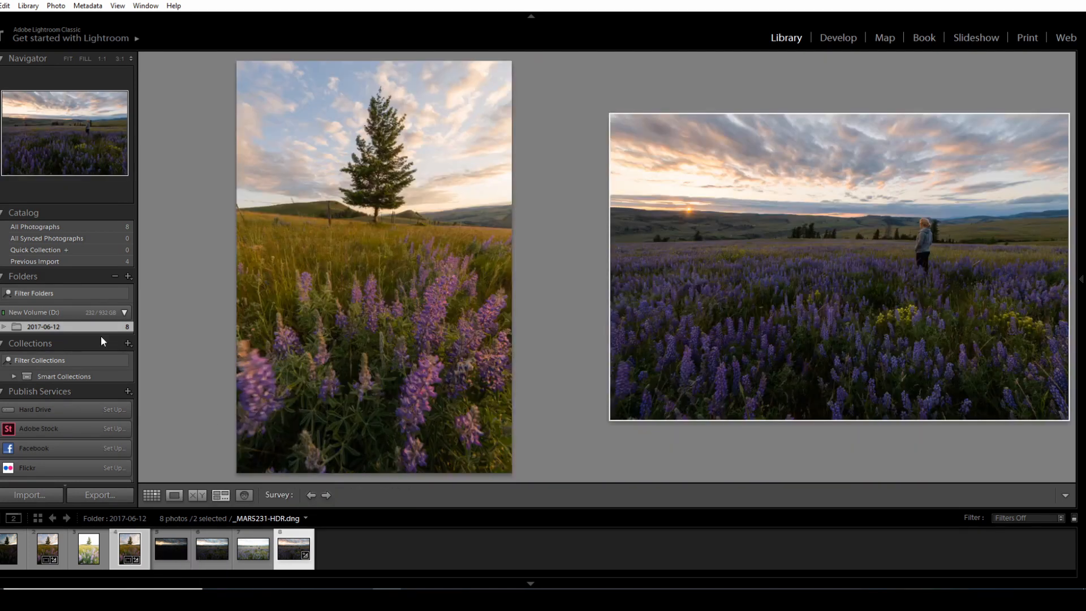
key("Tab")
left_click(553, 585)
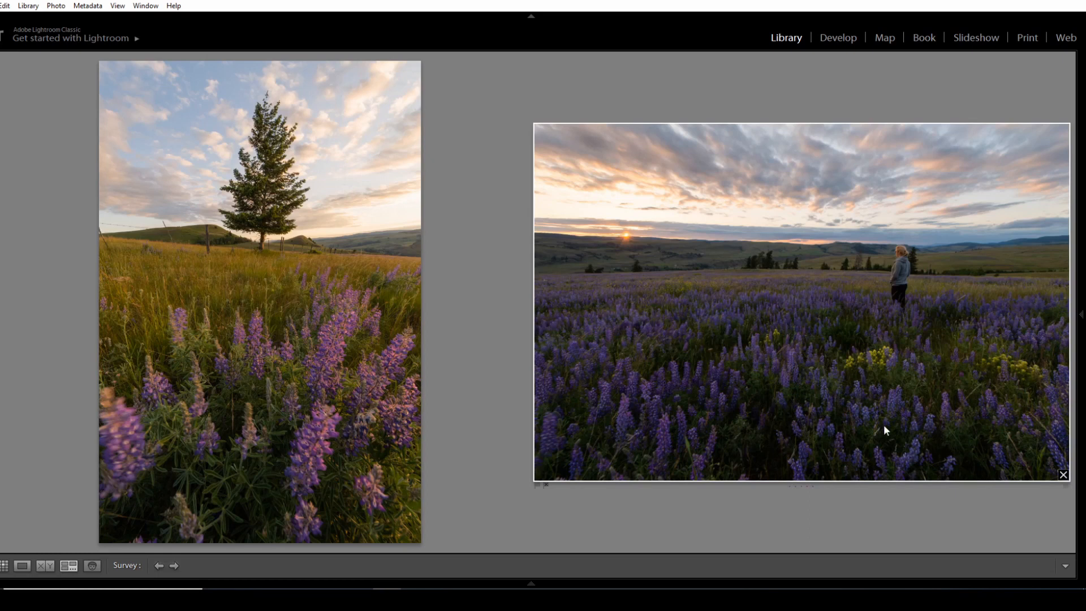
- Open the tree HDR photo in Loupe view, examine its lupine foreground at 1:1, and return to the fitted view
left_click(338, 475)
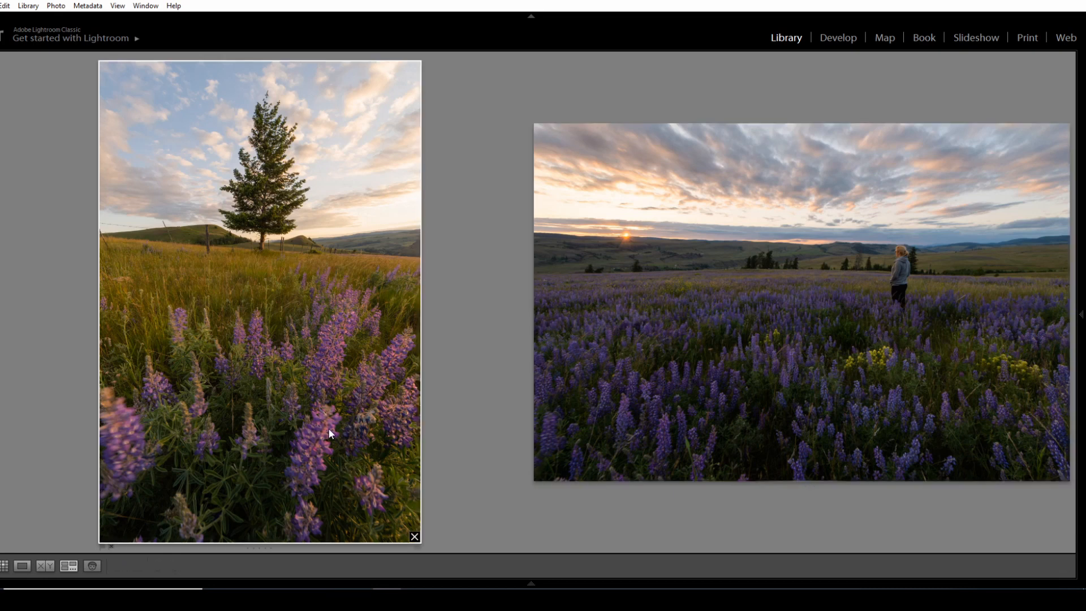
double_click(329, 428)
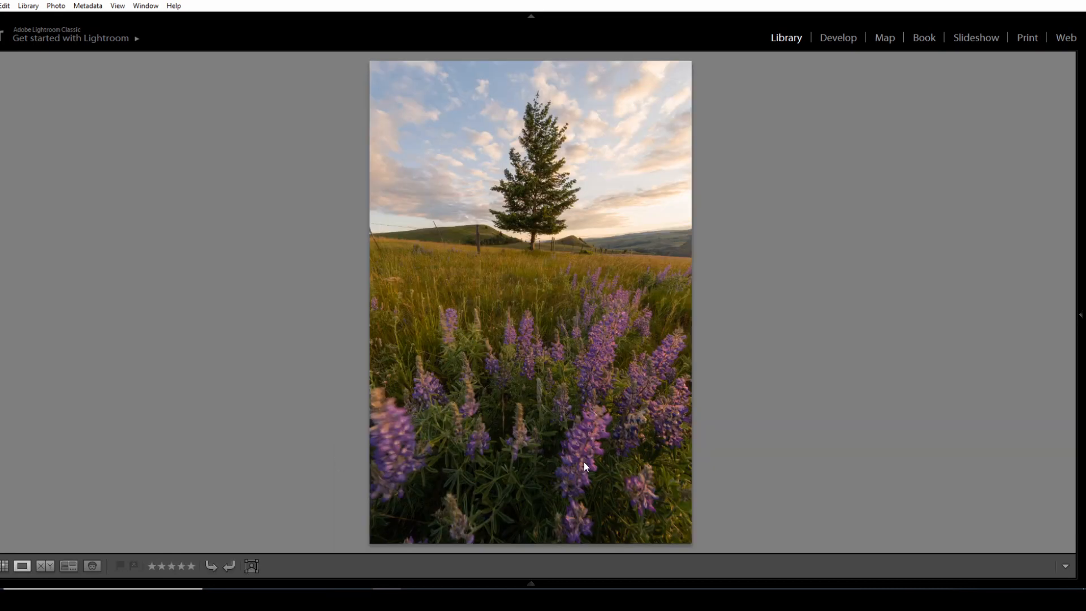
left_click(589, 436)
left_click_drag(633, 249, 564, 522)
left_click_drag(703, 278, 687, 425)
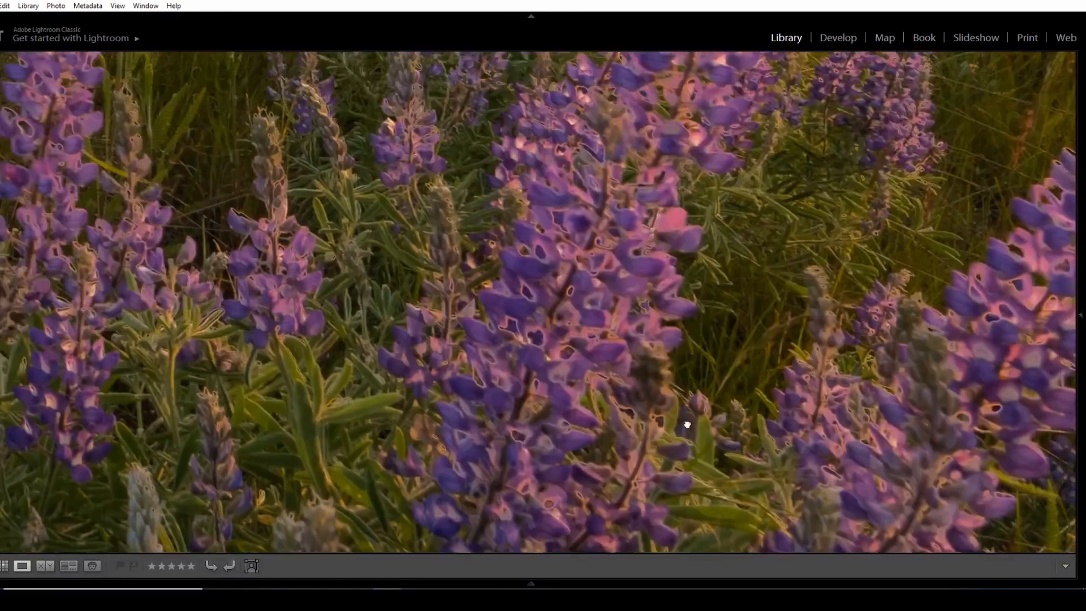
left_click(701, 257)
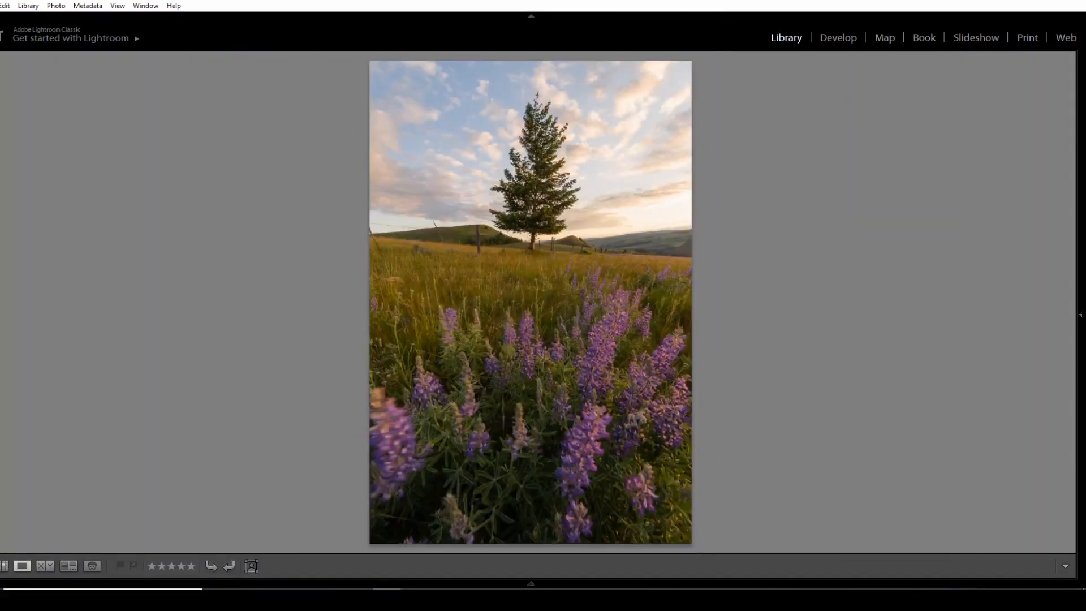
- Return to the Survey of both HDR photos, remove the tree photo from the selection, and bring back the filmstrip
left_click(78, 565)
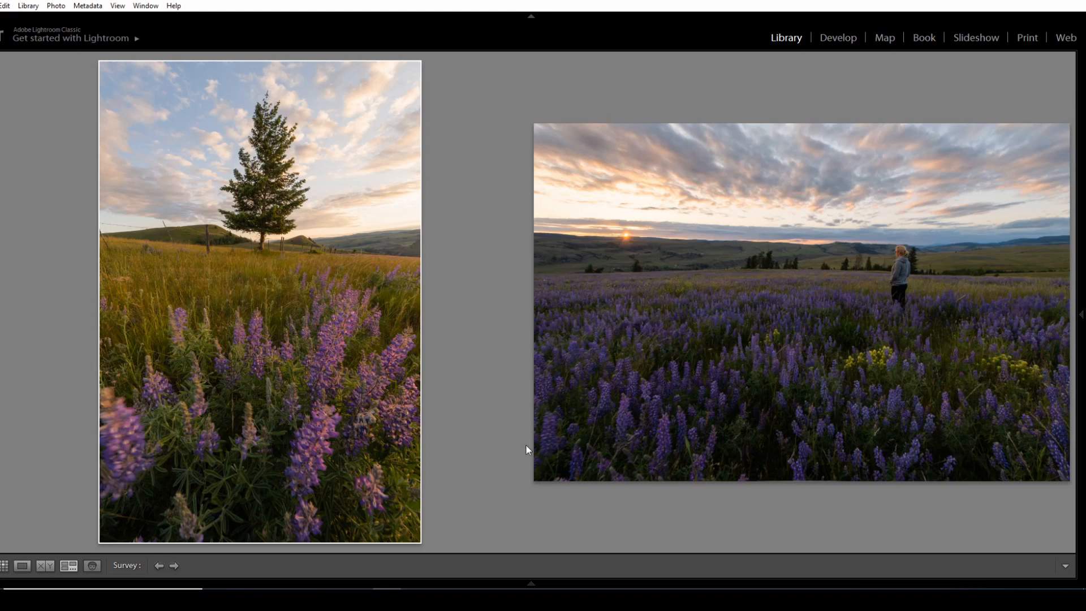
left_click(312, 331, "ctrl")
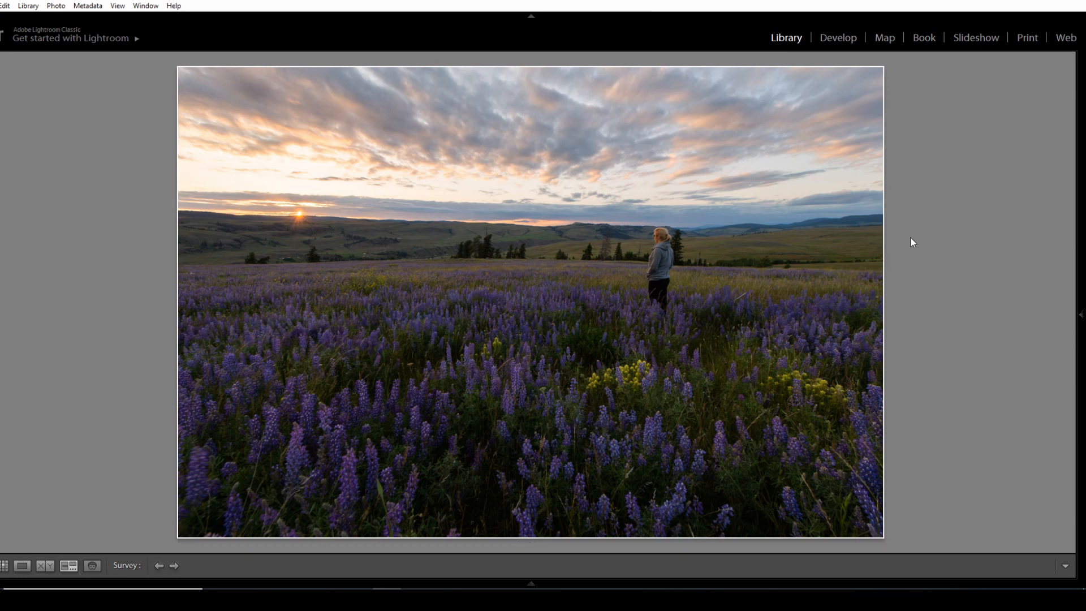
left_click(531, 583)
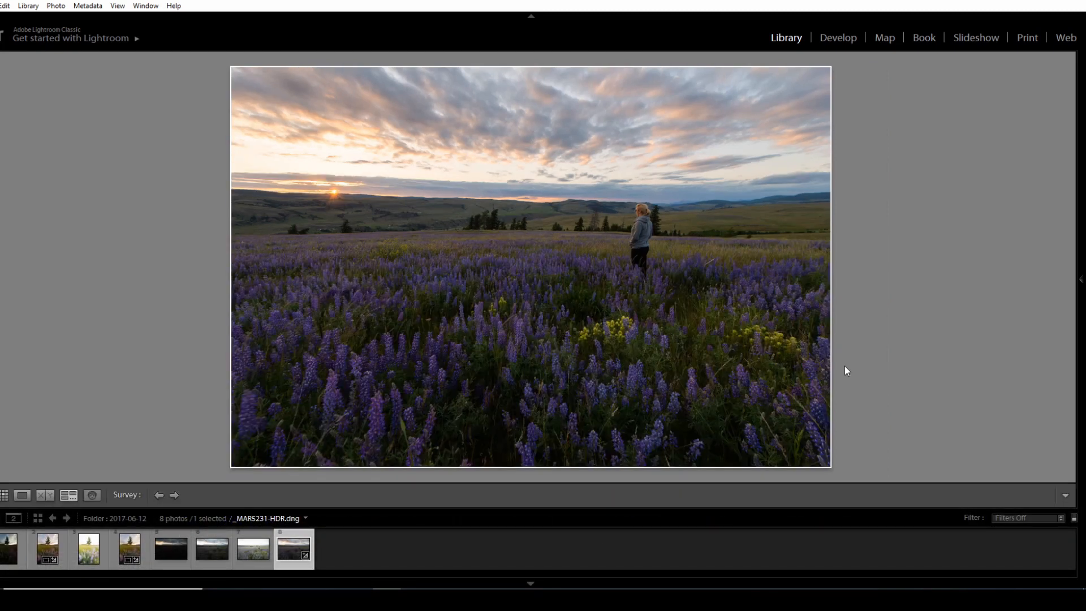